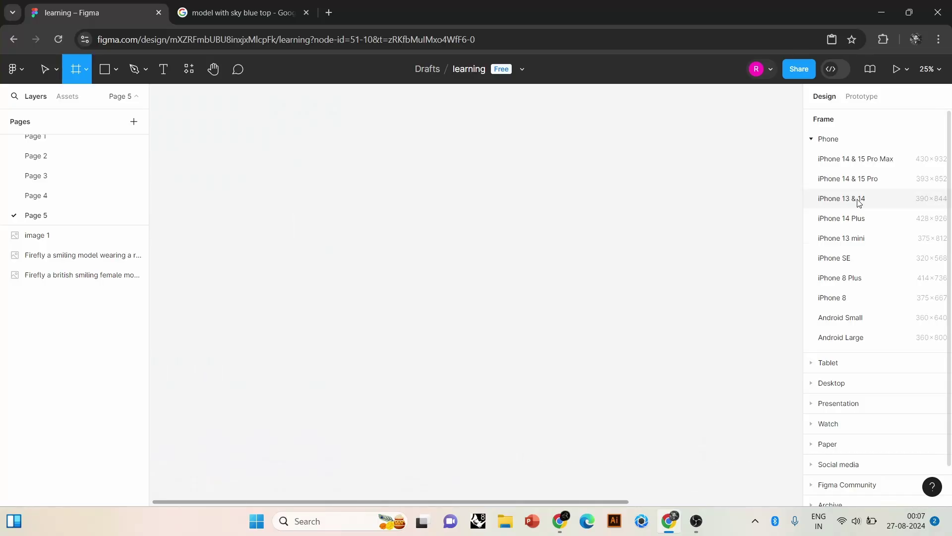
# - Place an iPhone 13 & 14 frame on the canvas and zoom in on it
pyautogui.click(859, 199)
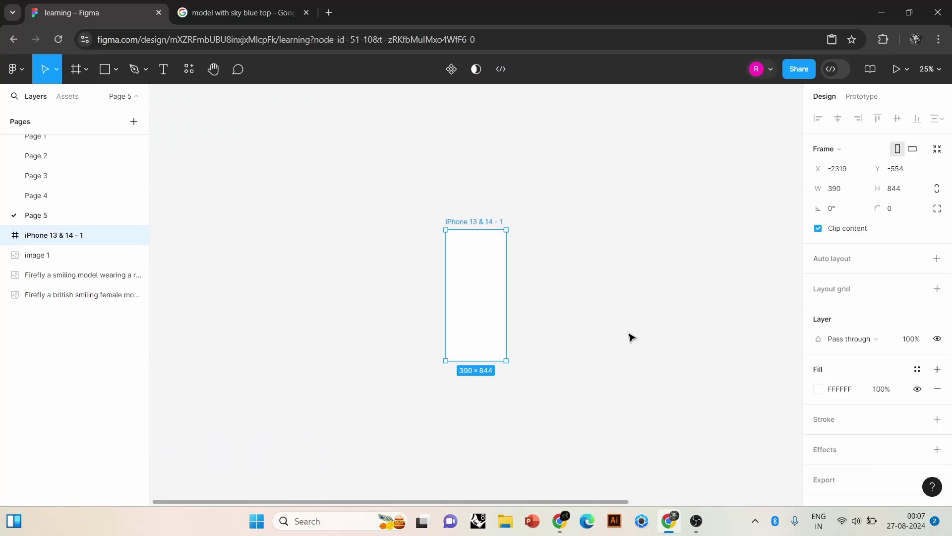
pyautogui.hotkey('ctrl', '=')
pyautogui.hotkey('ctrl', '=')
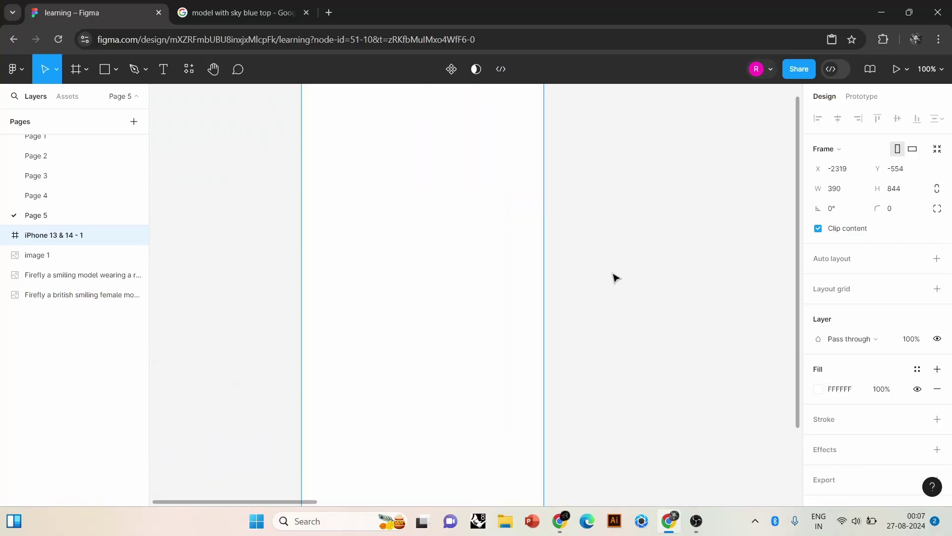
pyautogui.moveTo(614, 277); pyautogui.dragTo(583, 357)
pyautogui.press('Escape')
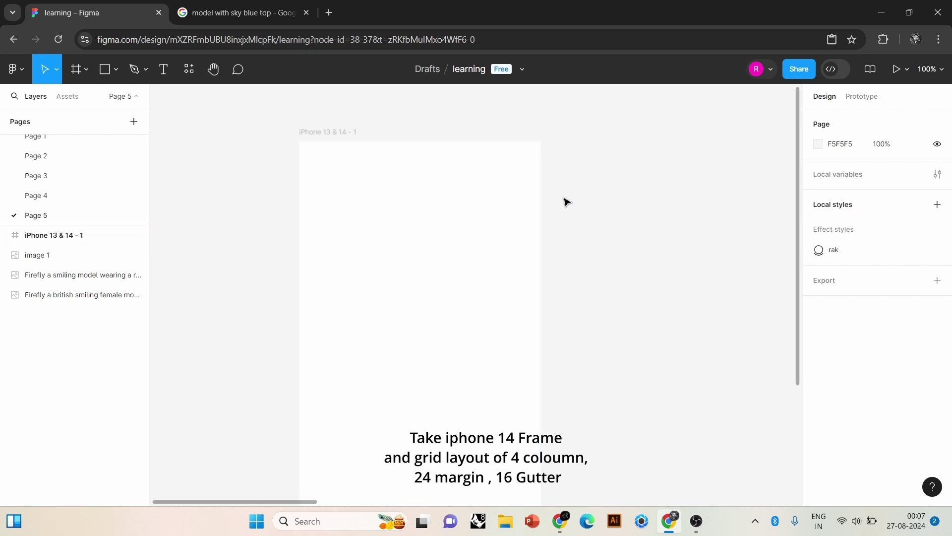
# - Give the iPhone frame a 4-column layout grid
pyautogui.click(311, 133)
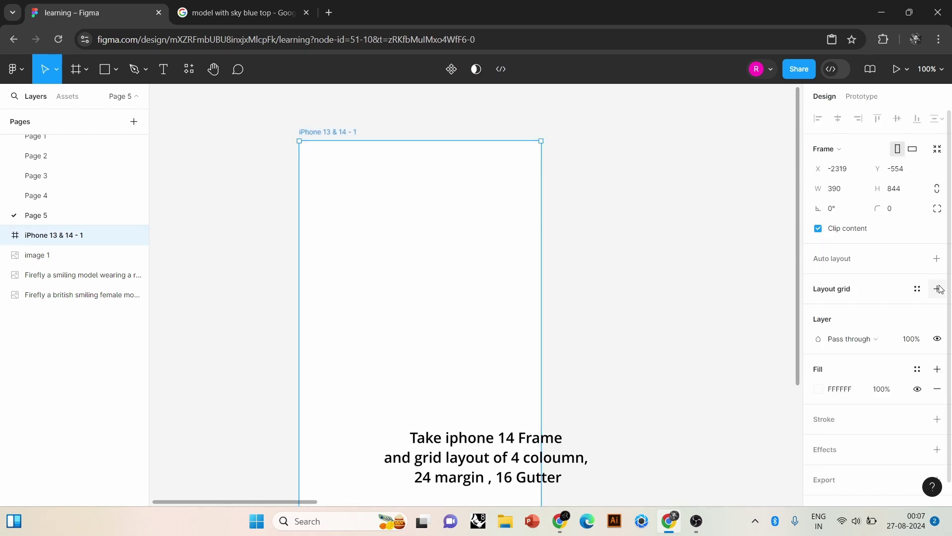
pyautogui.click(939, 289)
pyautogui.click(818, 308)
pyautogui.click(679, 311)
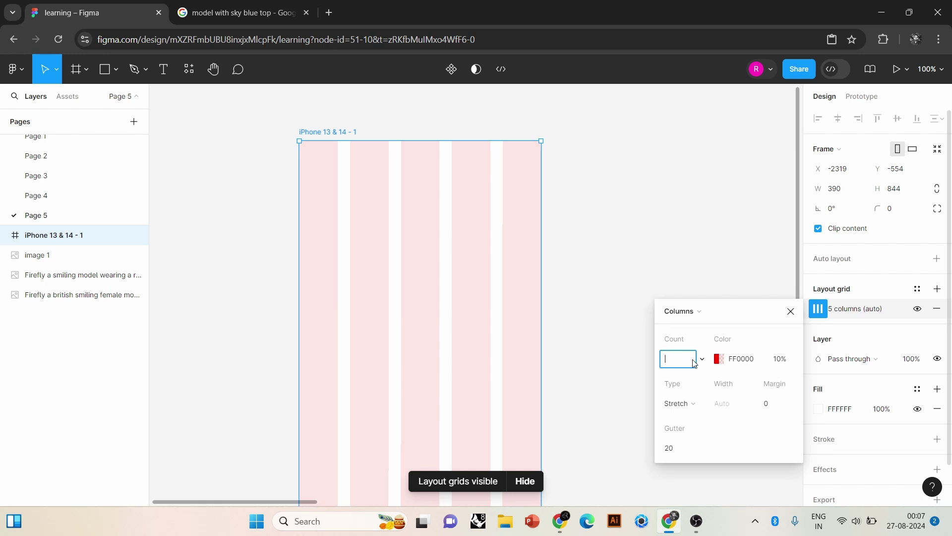
pyautogui.write('4')
pyautogui.press('Return')
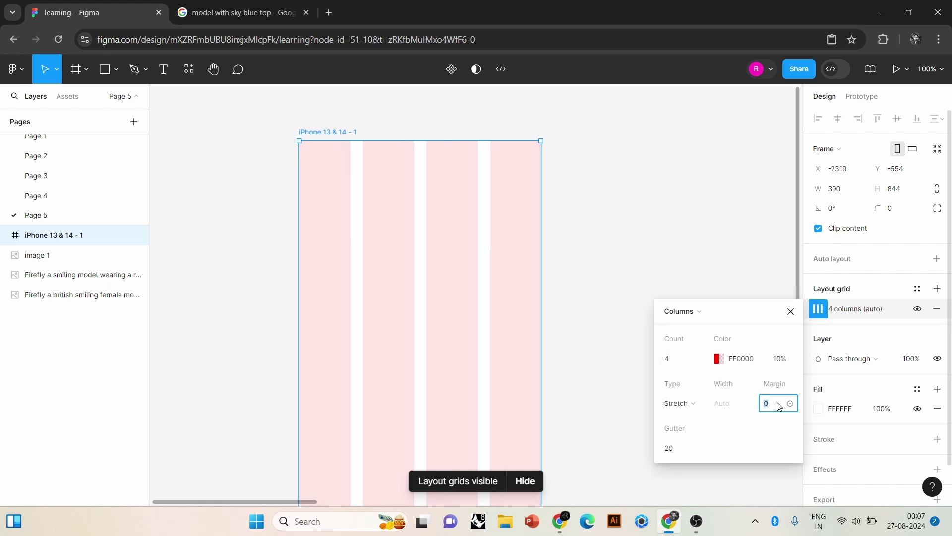
pyautogui.click(278, 202)
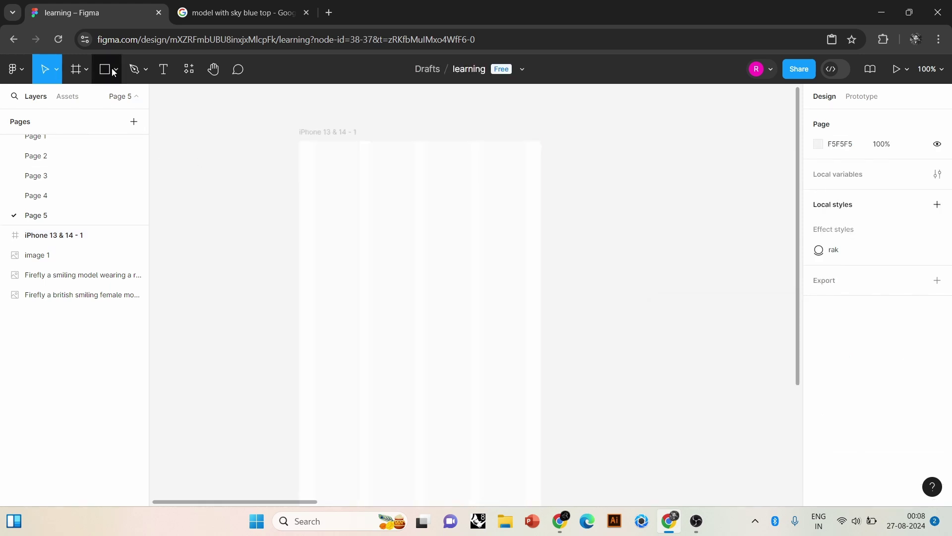
pyautogui.click(164, 69)
# - Add the DENTAL HEALTH heading text at the frame's top left, then zoom to 200%
pyautogui.moveTo(308, 164); pyautogui.dragTo(426, 200)
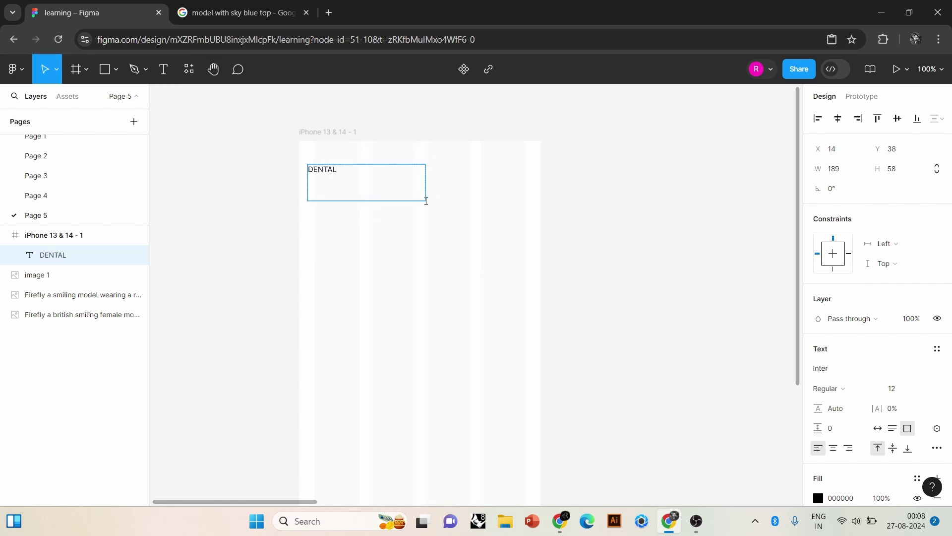
pyautogui.press('Escape')
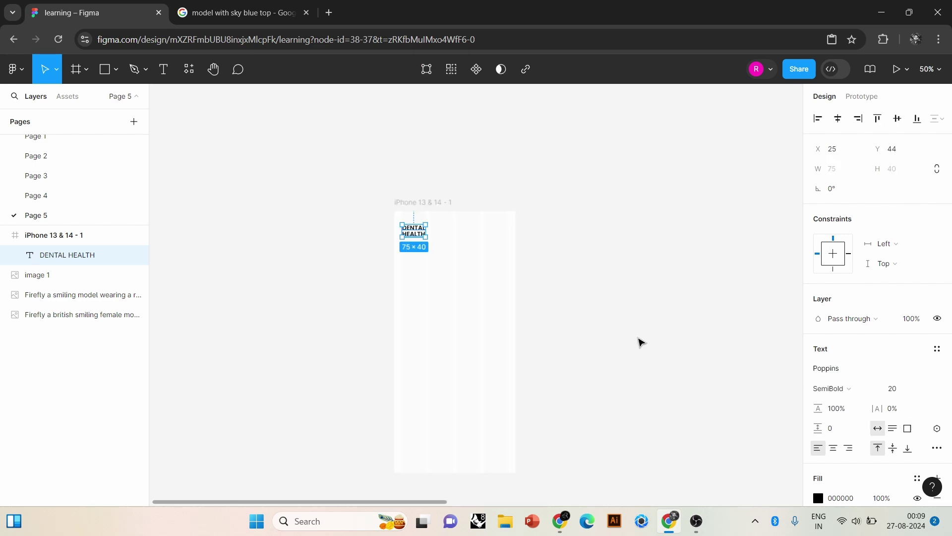
pyautogui.click(640, 340)
pyautogui.moveTo(395, 174); pyautogui.dragTo(407, 252)
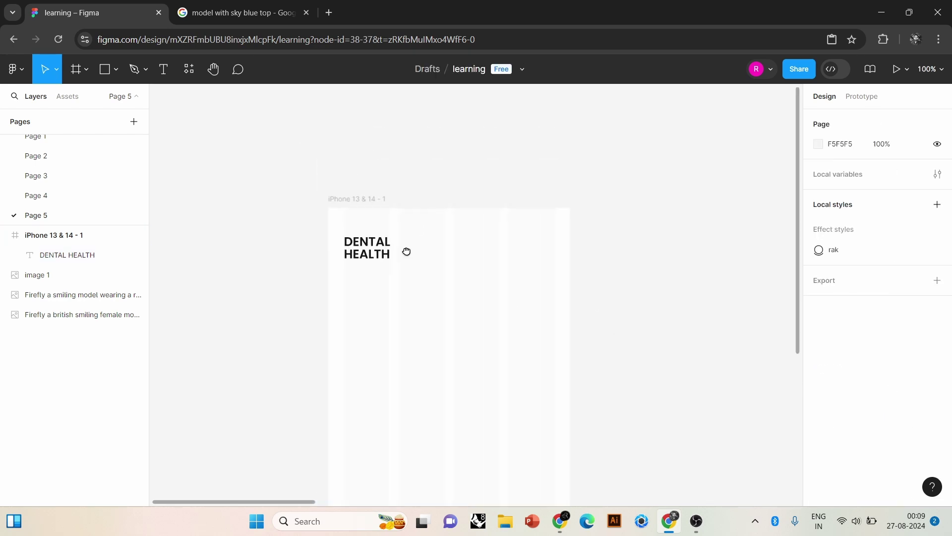
pyautogui.press('+')
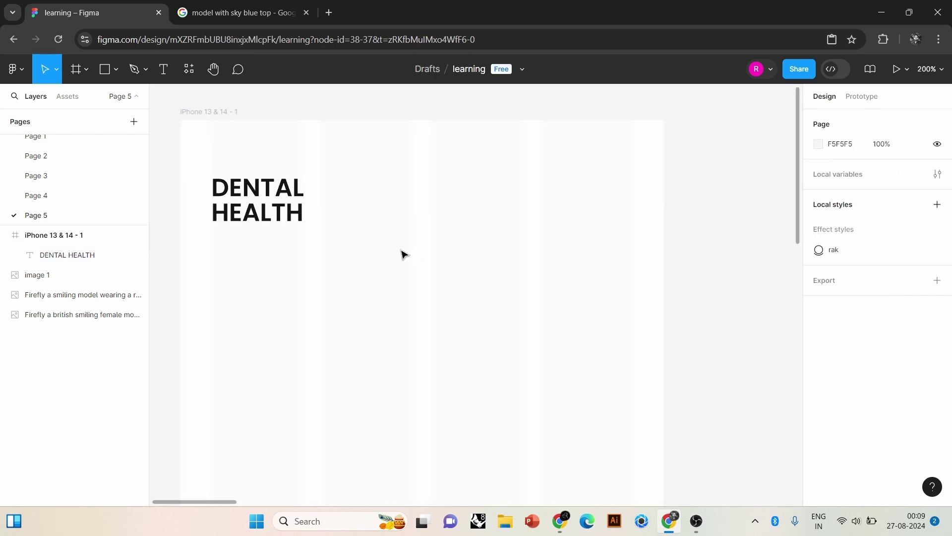
# - Add a Quality Health text line below the heading, widened to one line
pyautogui.click(165, 70)
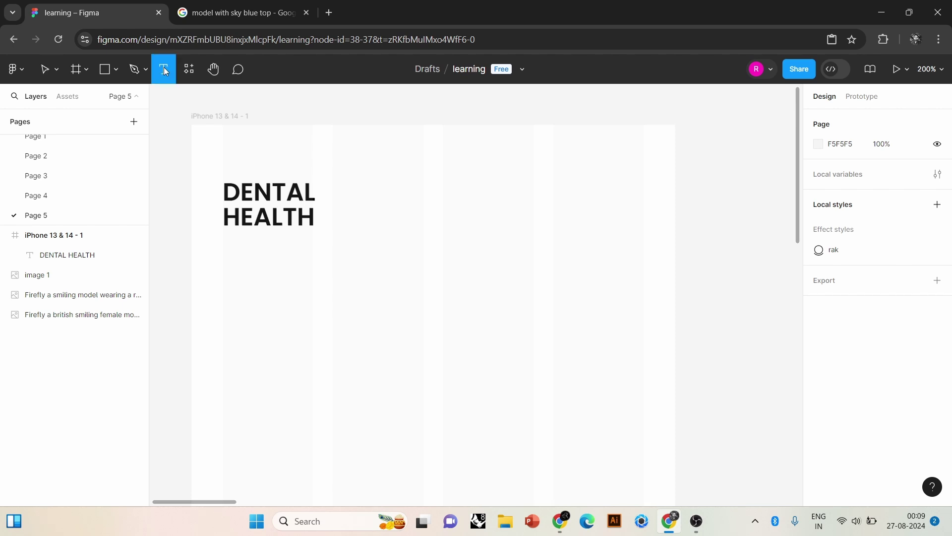
pyautogui.moveTo(222, 243); pyautogui.dragTo(333, 267)
pyautogui.write('Quality Health')
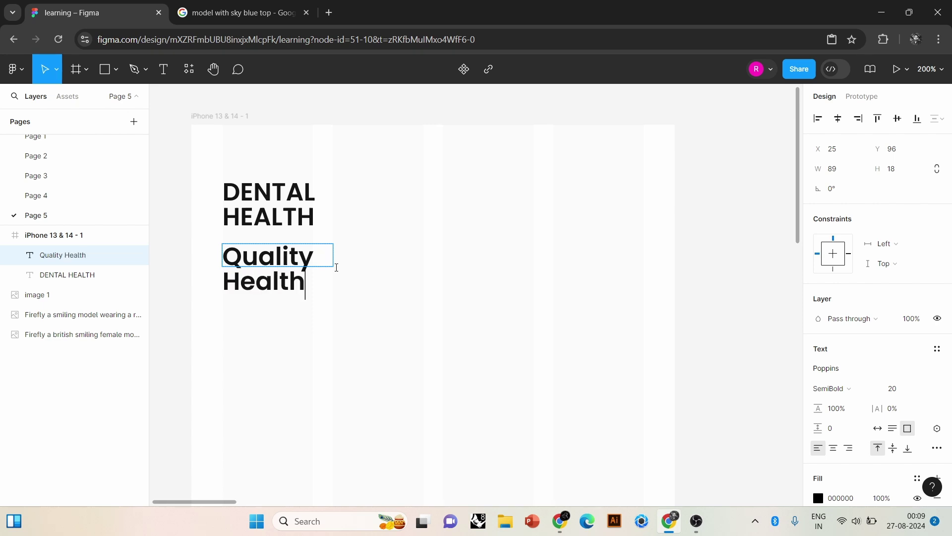
pyautogui.press('Escape')
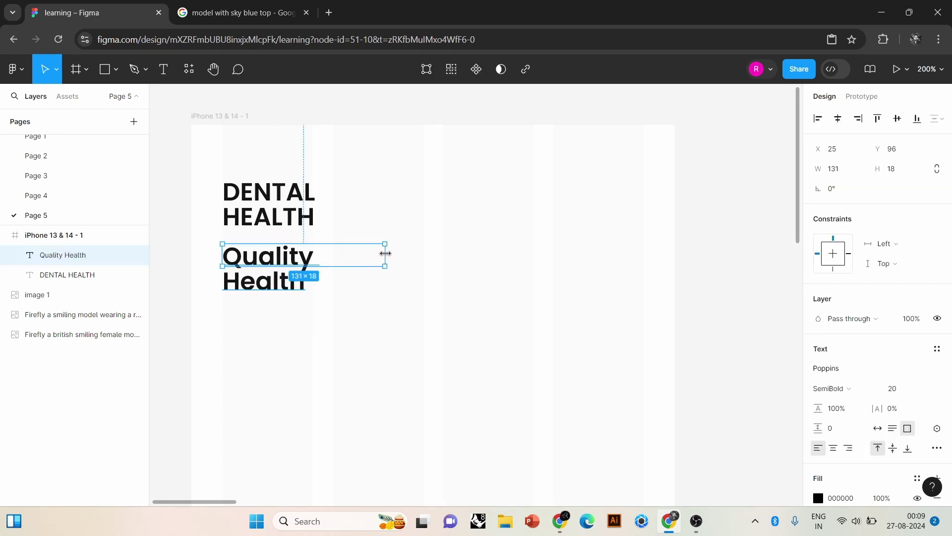
pyautogui.moveTo(385, 253); pyautogui.dragTo(443, 253)
pyautogui.press('Return')
# - Set the Quality Health text to size 12, Medium weight
pyautogui.click(922, 389)
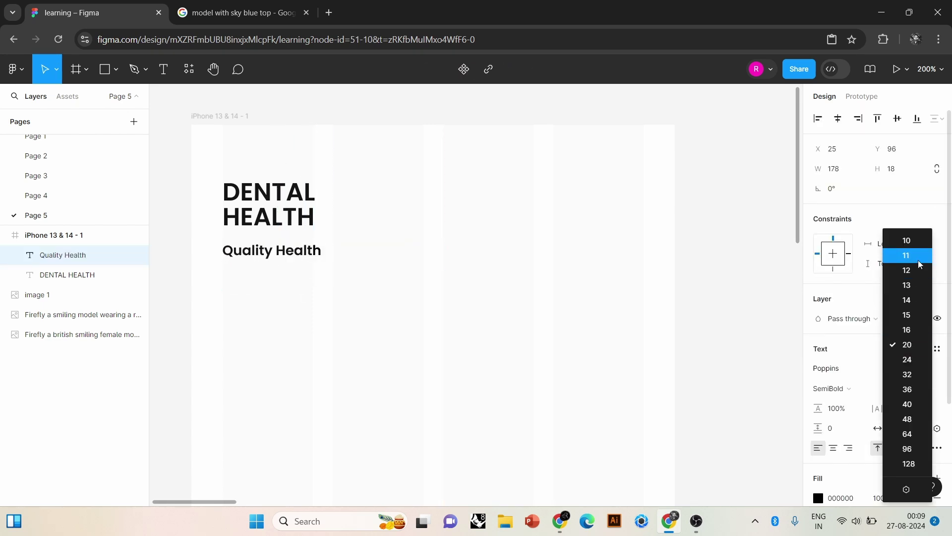
pyautogui.click(912, 269)
pyautogui.click(828, 389)
pyautogui.click(856, 255)
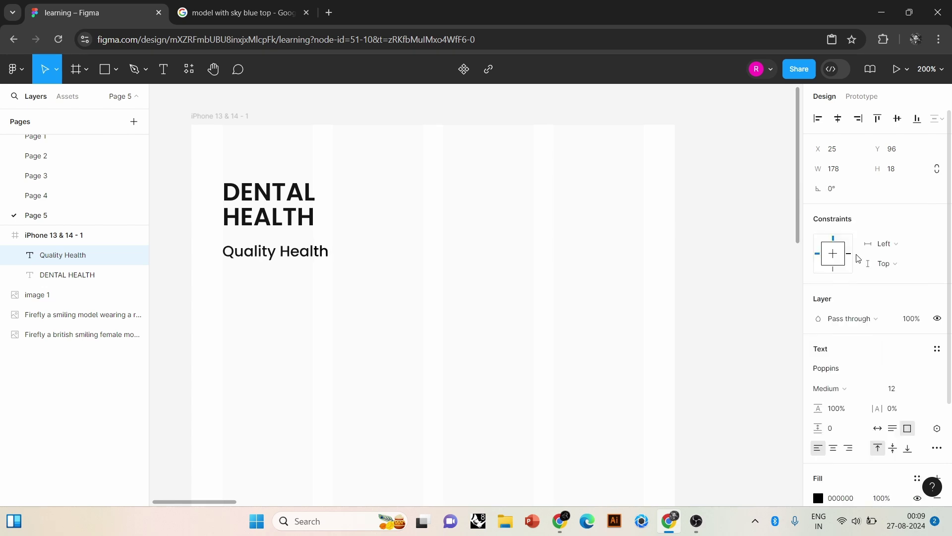
pyautogui.press('Escape')
# - Enlarge the DENTAL HEALTH heading's font size
pyautogui.press('Escape')
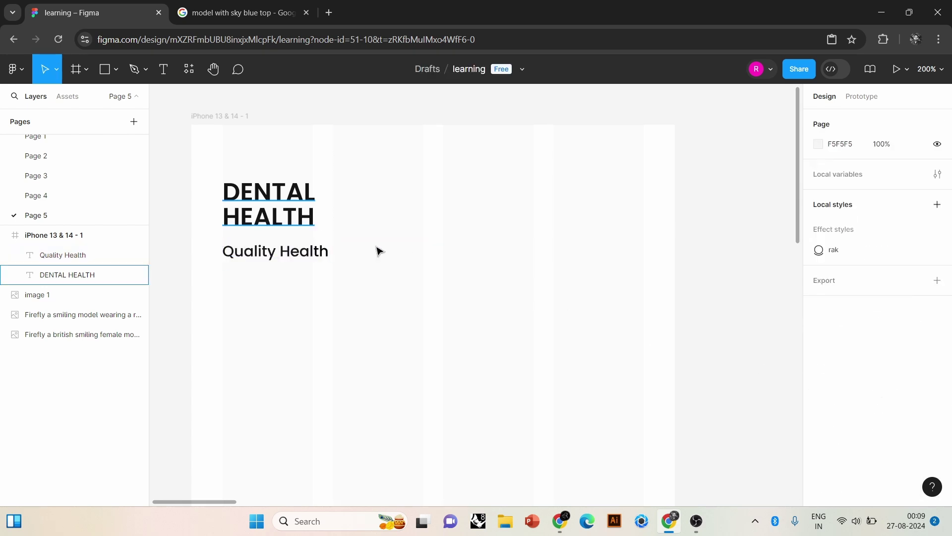
pyautogui.click(297, 208)
pyautogui.click(922, 390)
pyautogui.press('Escape')
pyautogui.click(616, 307)
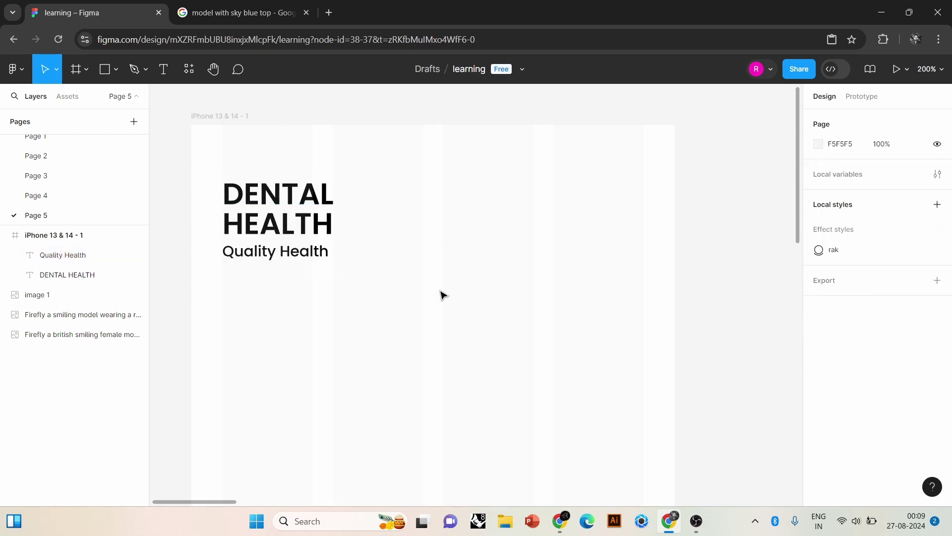
# - Change Quality Health to Regular weight with an auto-width text box
pyautogui.click(323, 259)
pyautogui.click(823, 387)
pyautogui.click(840, 244)
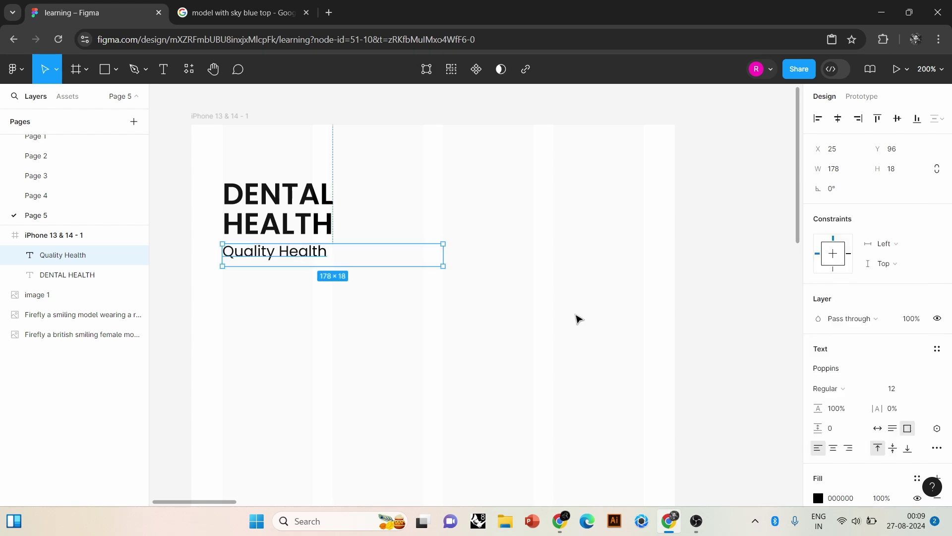
pyautogui.click(297, 253)
pyautogui.doubleClick(313, 258)
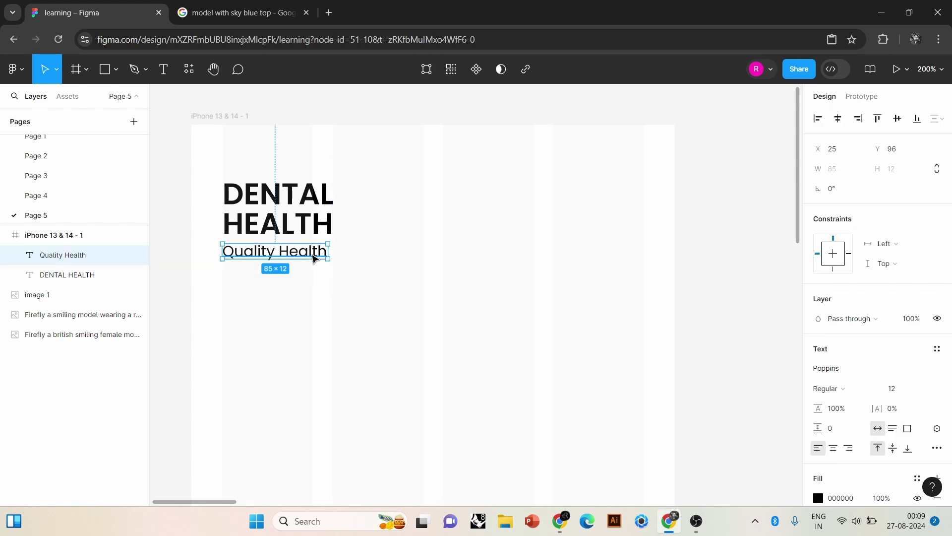
pyautogui.click(324, 295)
# - Copy the subtitle to the frame's right side as Emergency, with a Dental line above it
pyautogui.moveTo(299, 253); pyautogui.dragTo(620, 233)
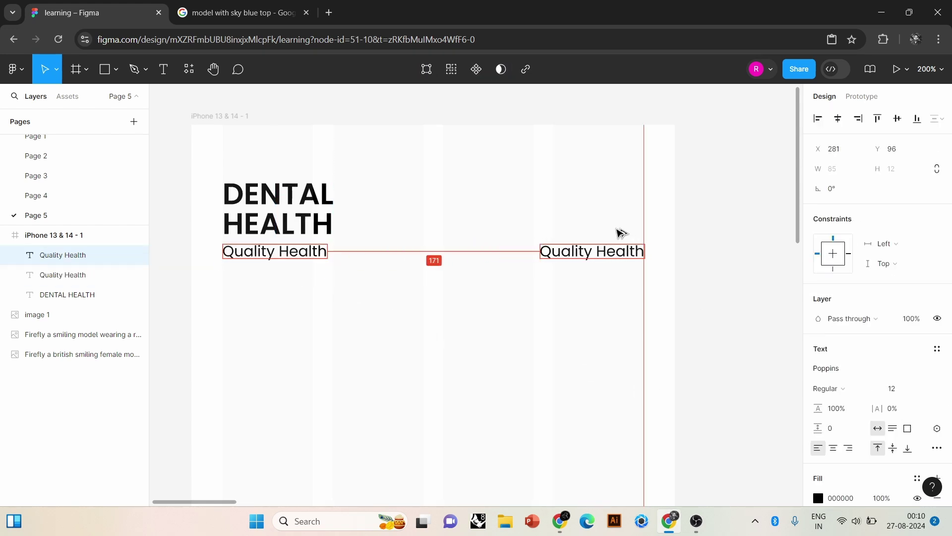
pyautogui.press('Return')
pyautogui.press('BackSpace')
pyautogui.write('Emergency')
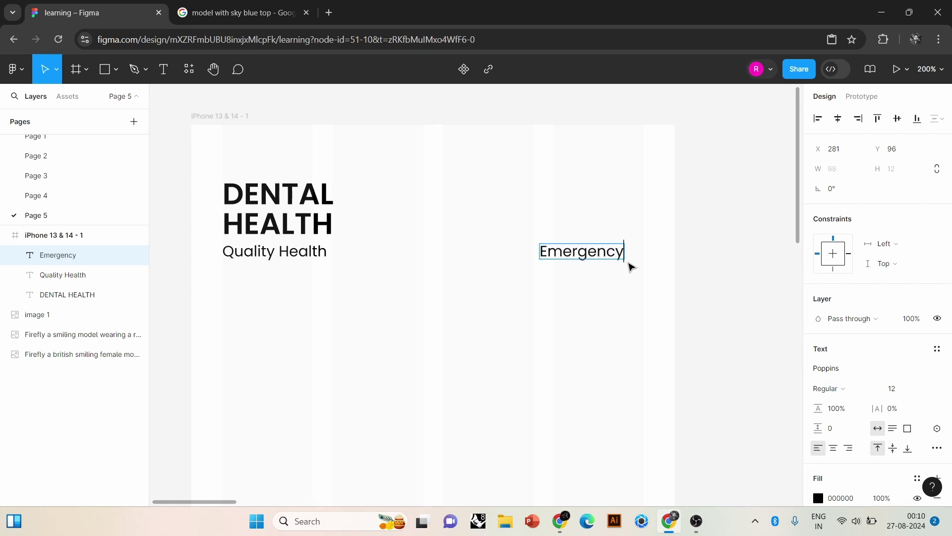
pyautogui.moveTo(606, 257)
pyautogui.mouseDown()
pyautogui.moveTo(628, 258)
pyautogui.moveTo(619, 231)
pyautogui.mouseUp()
pyautogui.hotkey('ctrl', 'z')
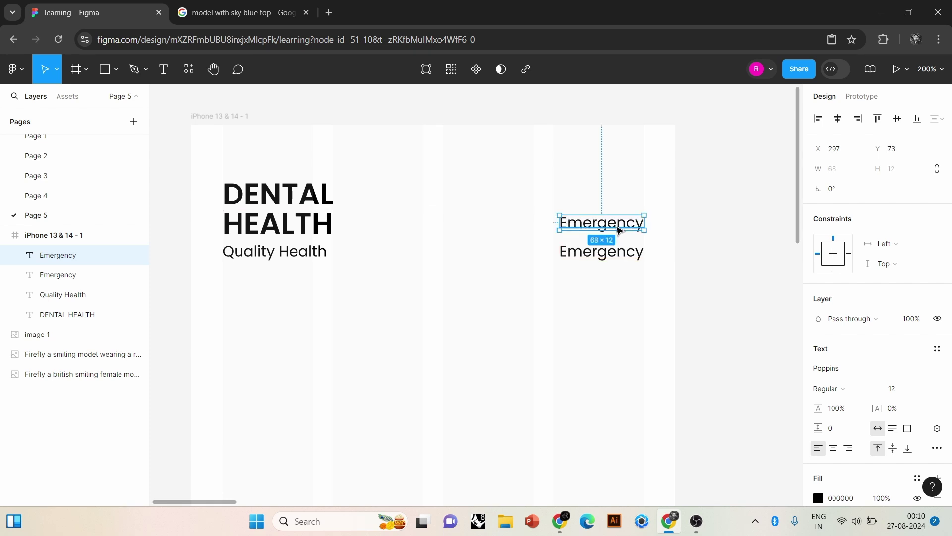
pyautogui.press('Return')
pyautogui.press('BackSpace')
pyautogui.write('Dental')
# - Align Dental above Emergency and wrap both in an auto layout frame
pyautogui.click(619, 230)
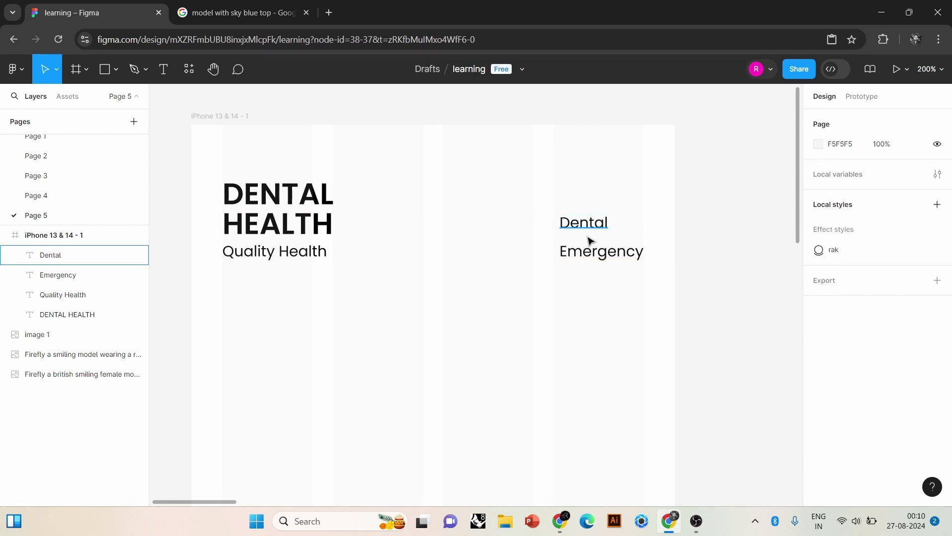
pyautogui.moveTo(589, 233); pyautogui.dragTo(623, 245)
pyautogui.click(643, 343)
pyautogui.scroll(-1, 654, 267)
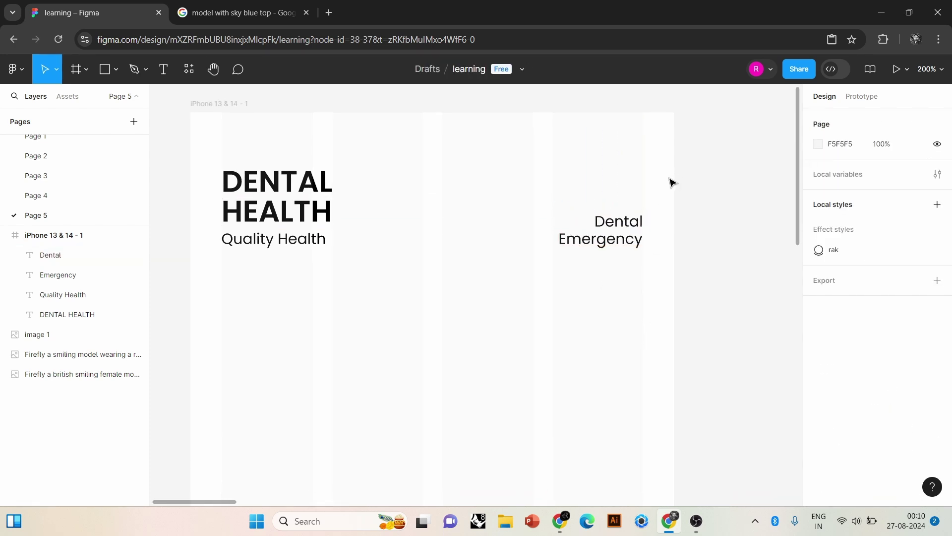
pyautogui.moveTo(672, 180); pyautogui.dragTo(601, 268)
pyautogui.hotkey('shift', 'a')
# - Right-align the Dental text and nudge the Dental Emergency group up slightly
pyautogui.scroll(-5, 859, 361)
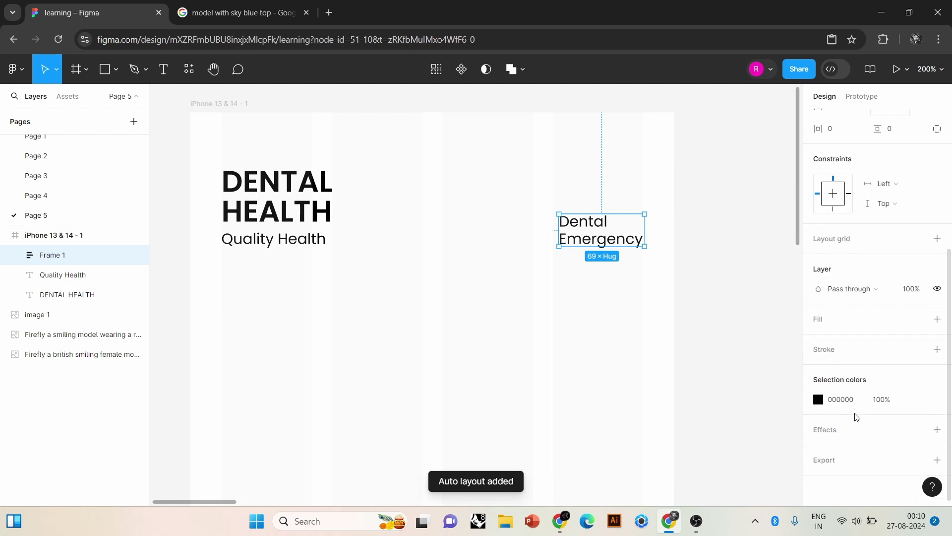
pyautogui.scroll(5, 892, 328)
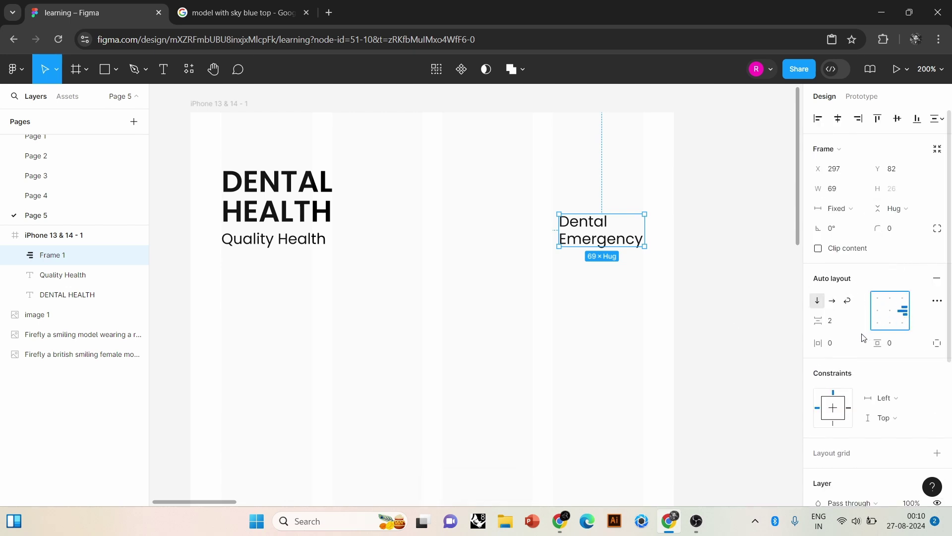
pyautogui.scroll(-5, 863, 338)
pyautogui.click(599, 227)
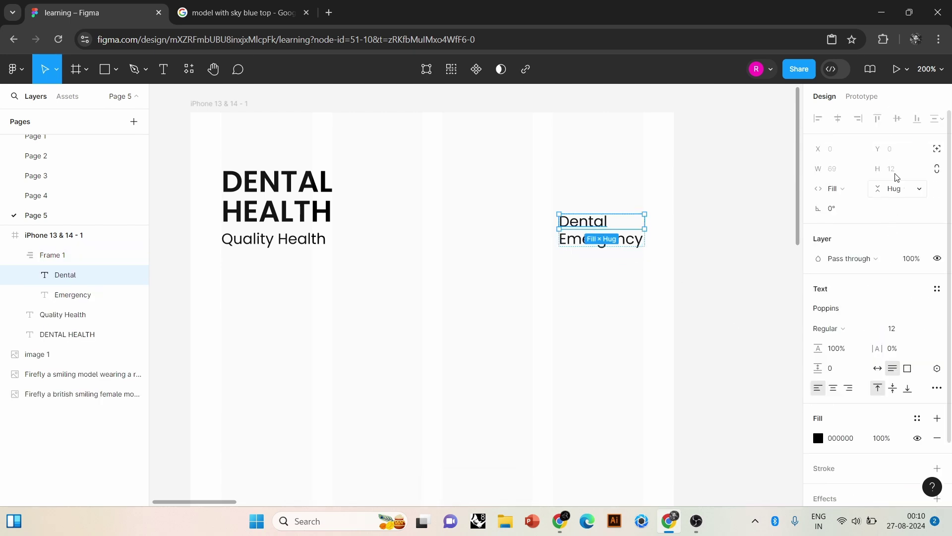
pyautogui.scroll(-3, 863, 347)
pyautogui.click(849, 325)
pyautogui.click(719, 296)
pyautogui.moveTo(620, 237); pyautogui.dragTo(626, 229)
pyautogui.click(547, 316)
# - Zoom out to view the whole iPhone frame and open the shape tools list
pyautogui.press('-')
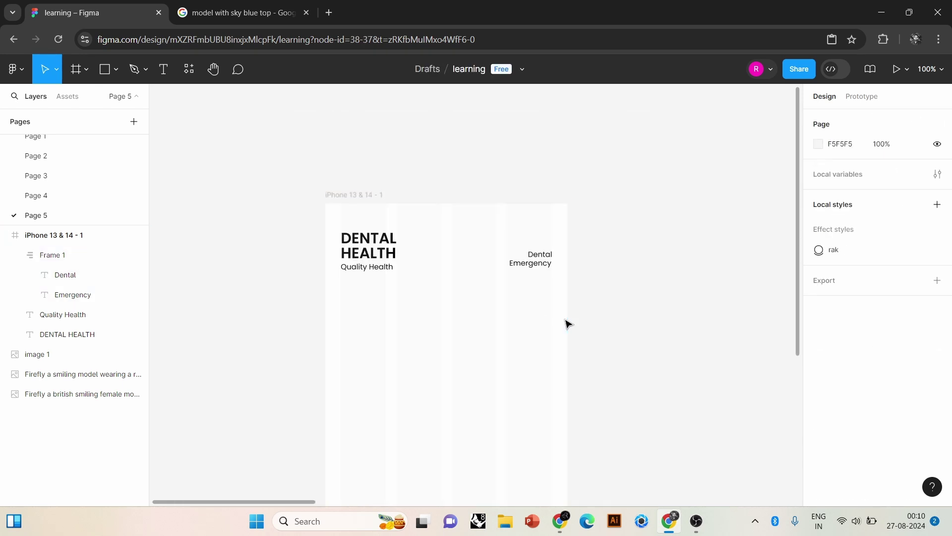
pyautogui.press('-')
pyautogui.moveTo(459, 237); pyautogui.dragTo(446, 232)
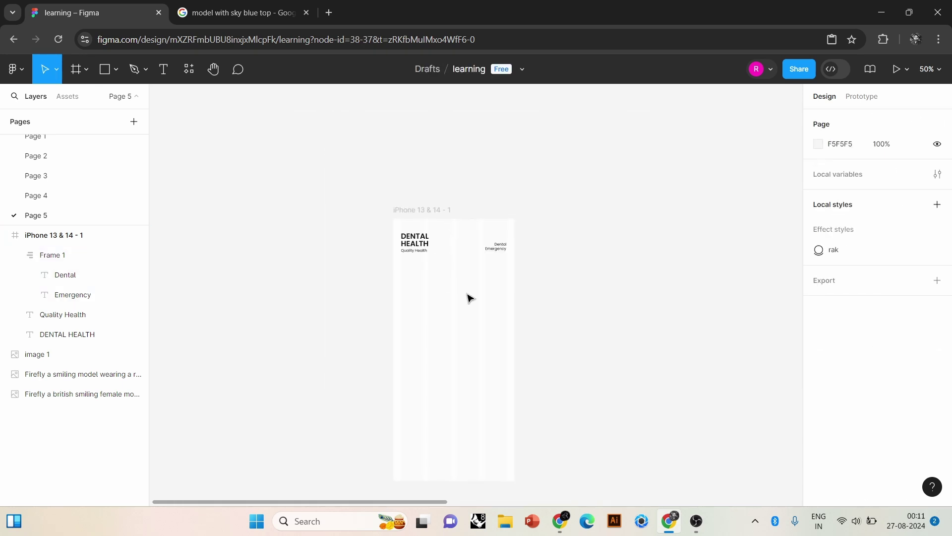
pyautogui.hscroll(1, 465, 295)
pyautogui.click(404, 209)
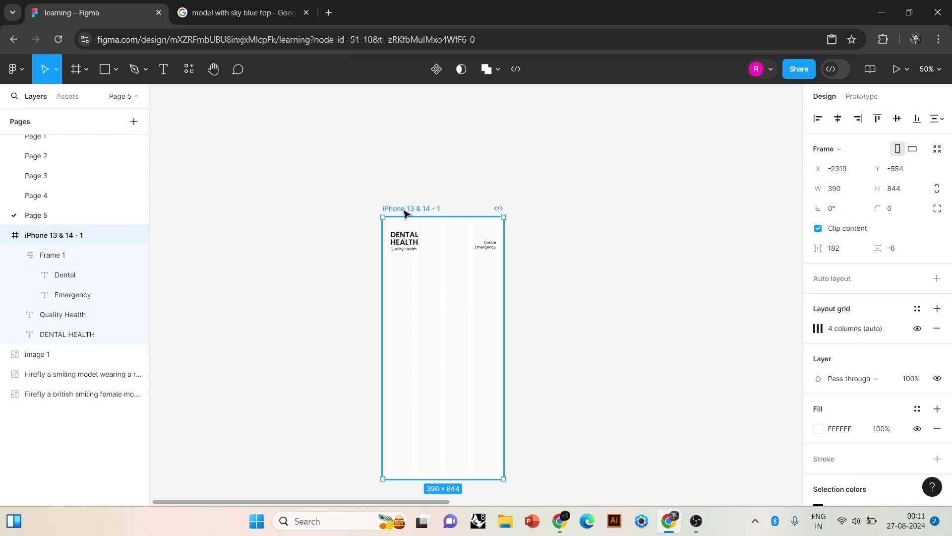
pyautogui.hscroll(1, 544, 302)
pyautogui.click(544, 302)
pyautogui.click(115, 69)
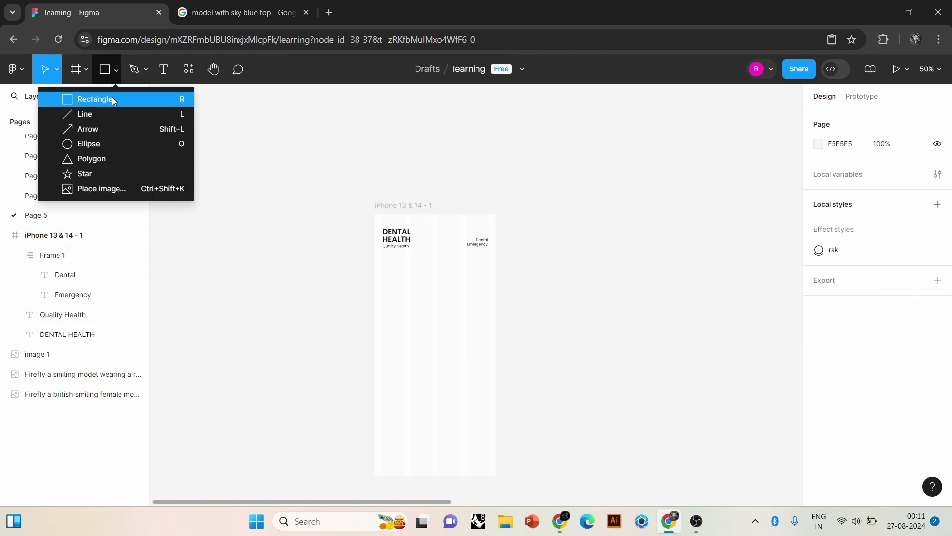
# - Draw a grey rectangle inside the iPhone frame below the header, about 362 wide
pyautogui.click(94, 99)
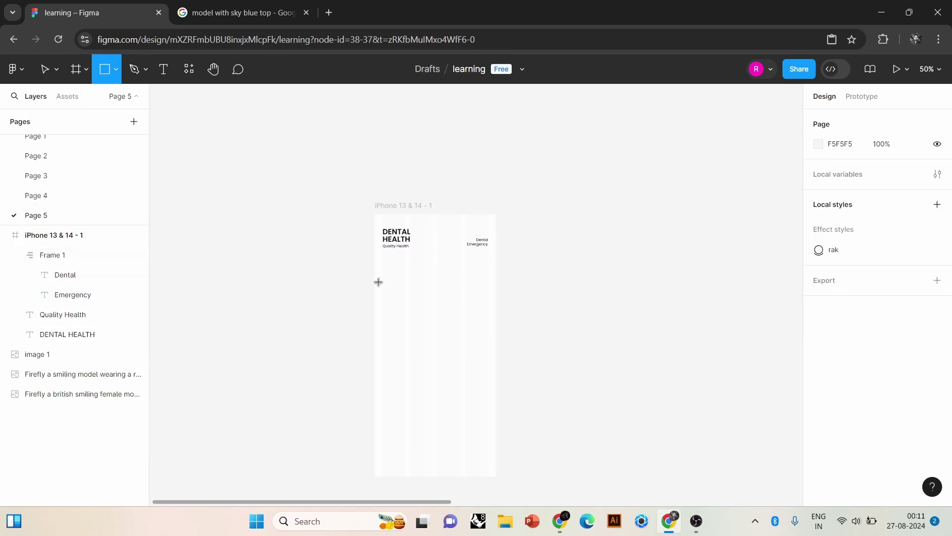
pyautogui.moveTo(375, 281); pyautogui.dragTo(494, 469)
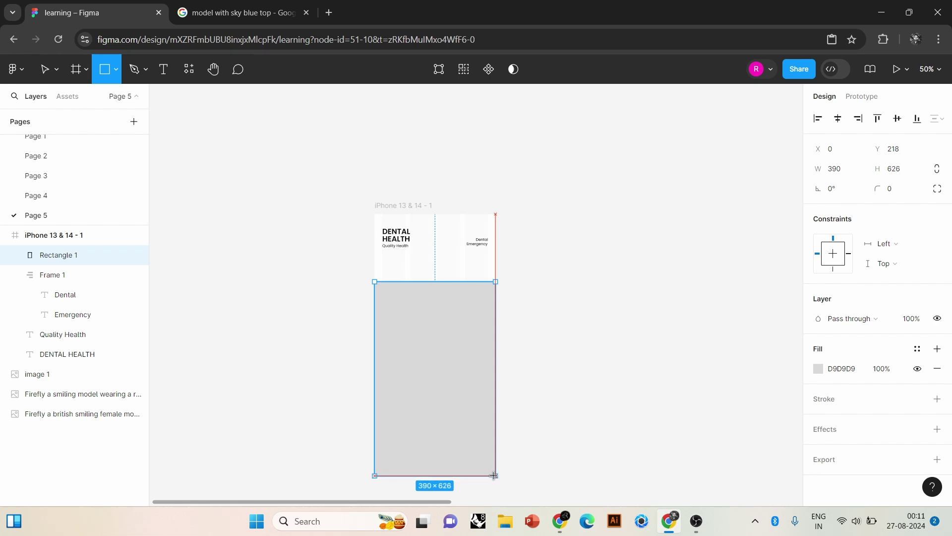
pyautogui.moveTo(374, 323); pyautogui.dragTo(379, 323)
pyautogui.moveTo(465, 471); pyautogui.dragTo(464, 465)
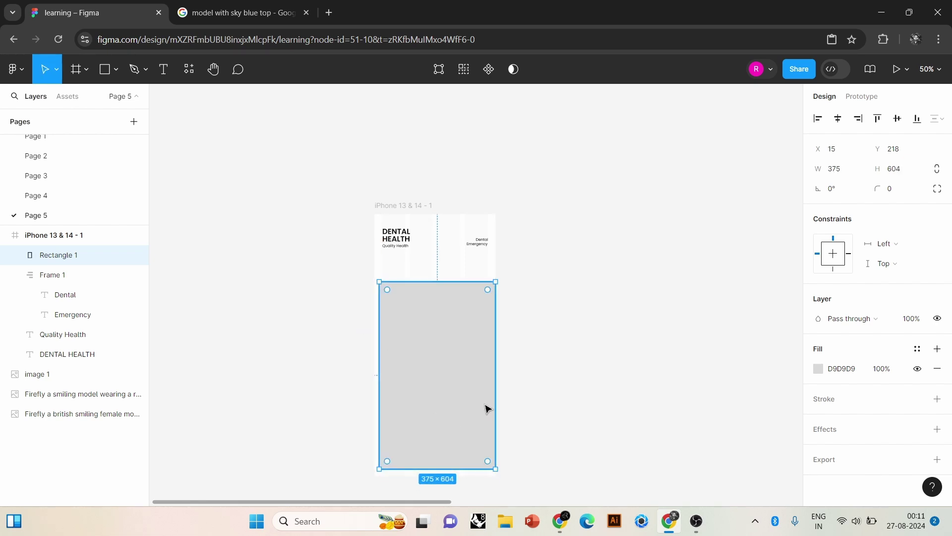
pyautogui.moveTo(496, 359); pyautogui.dragTo(491, 359)
pyautogui.scroll(5, 524, 355)
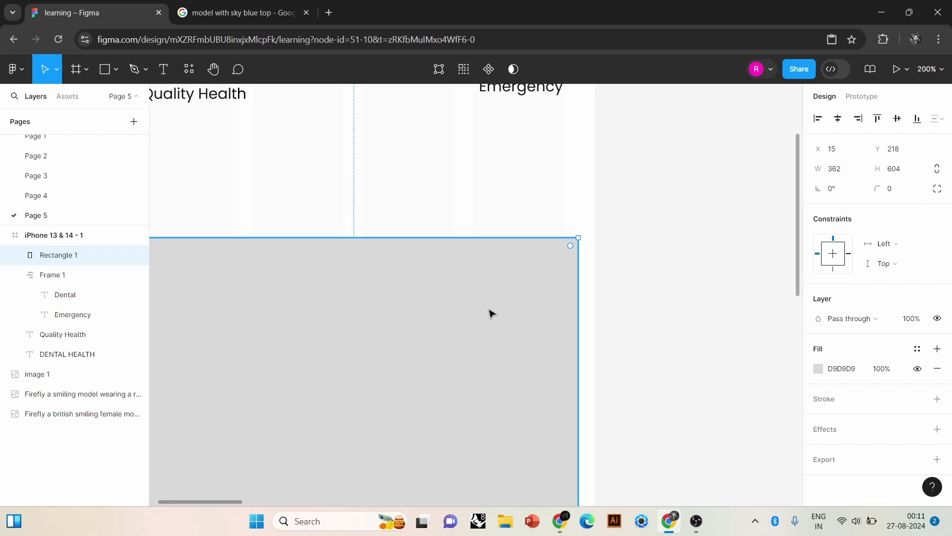
pyautogui.scroll(-3, 489, 312)
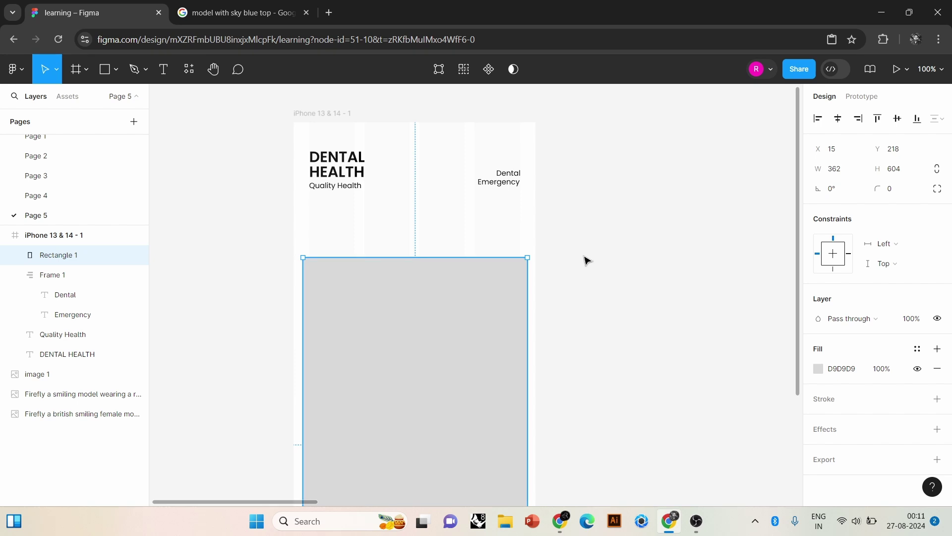
# - Resize the grey rectangle to 377×604 and centre it horizontally in the frame
pyautogui.click(619, 290)
pyautogui.press('-')
pyautogui.scroll(-2, 546, 322)
pyautogui.click(463, 357)
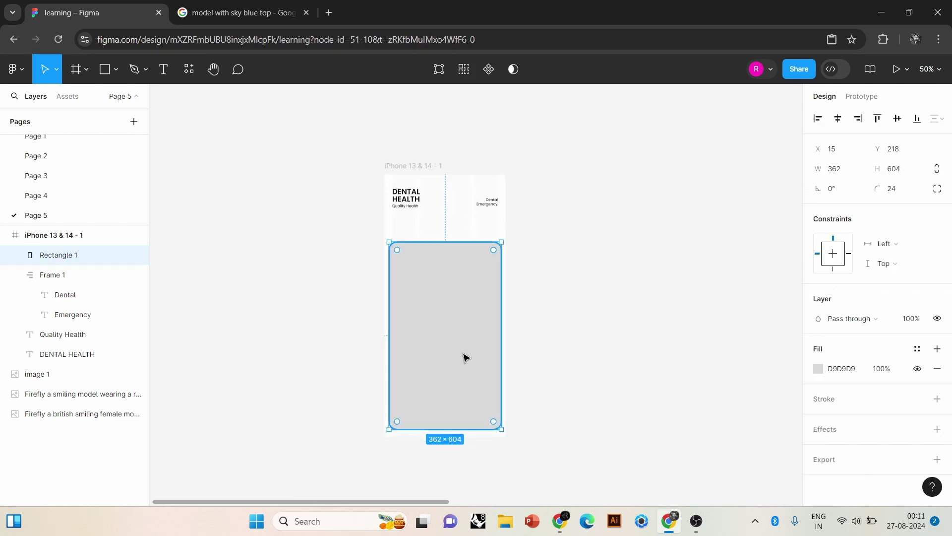
pyautogui.press('Down')
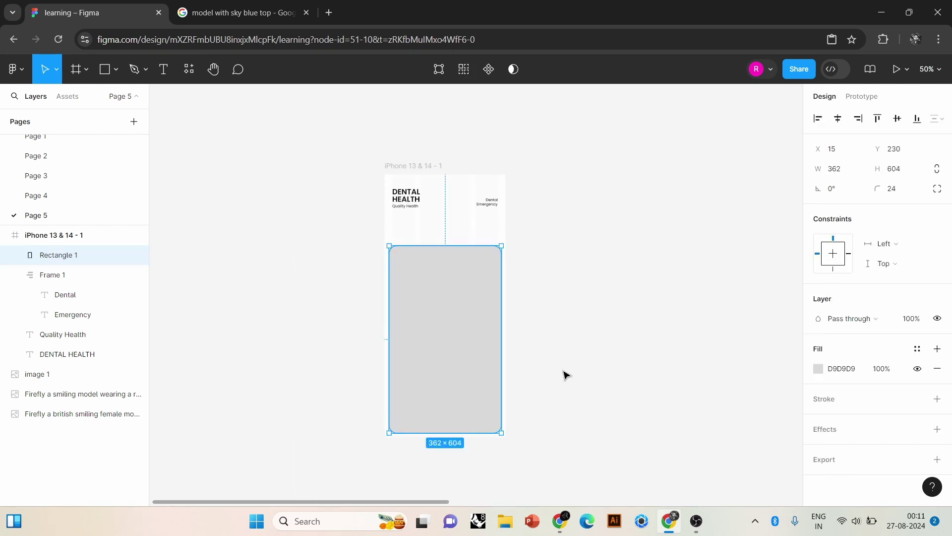
pyautogui.moveTo(389, 319); pyautogui.dragTo(384, 319)
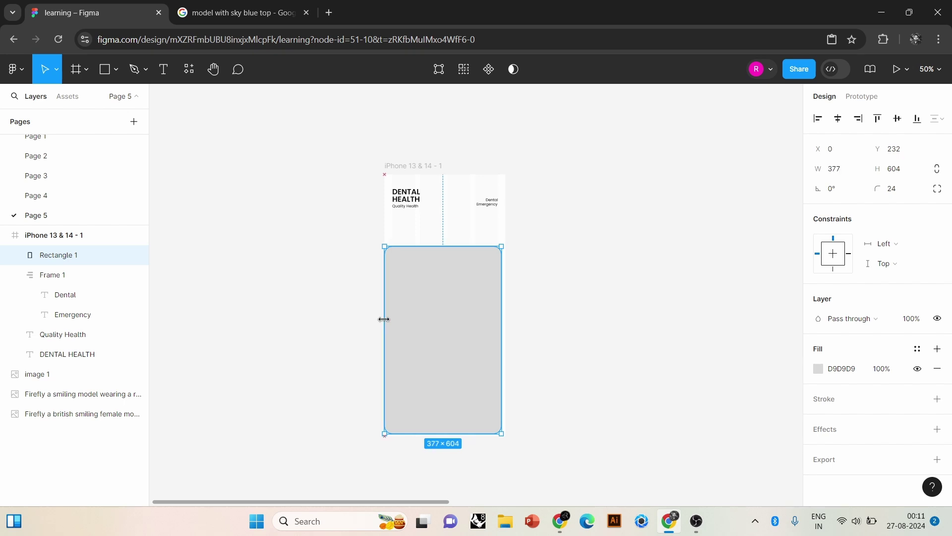
pyautogui.click(838, 119)
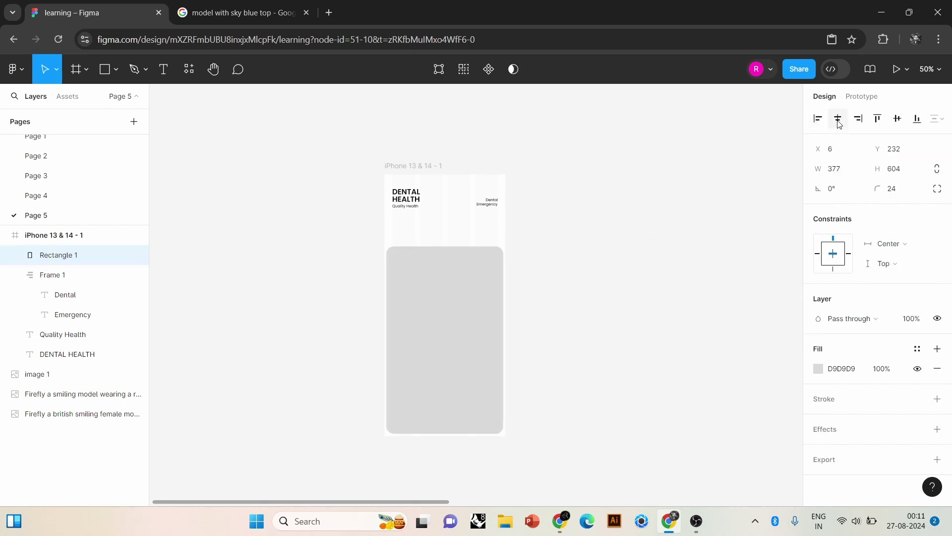
pyautogui.click(669, 312)
pyautogui.click(446, 312)
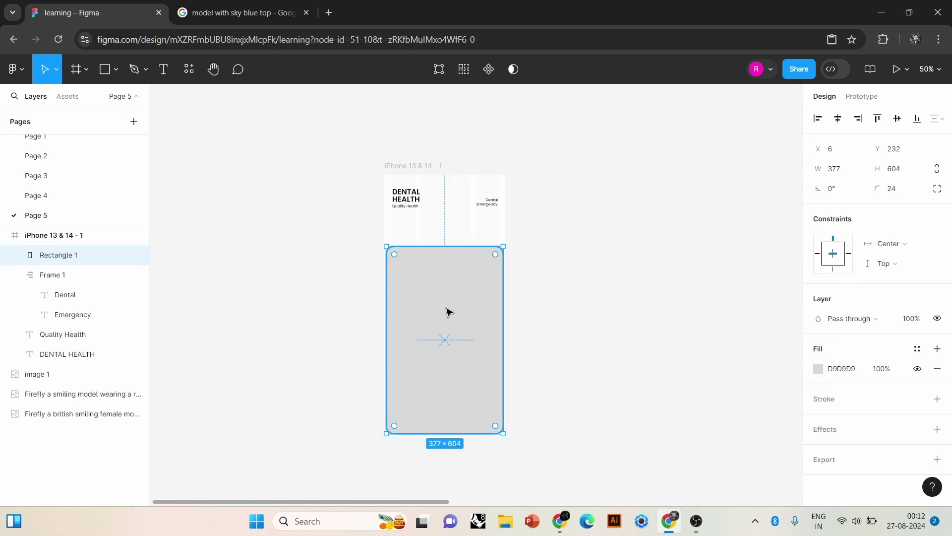
pyautogui.moveTo(446, 247); pyautogui.dragTo(446, 251)
pyautogui.click(474, 391)
# - Duplicate the grey card and reshape the copy into a 377×128 banner under the header
pyautogui.hotkey('ctrl', 'd')
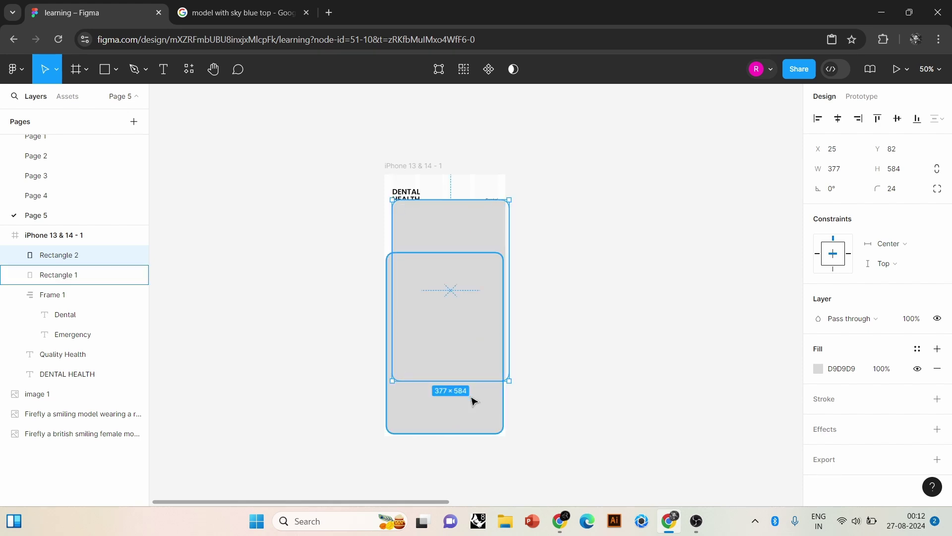
pyautogui.moveTo(474, 400); pyautogui.dragTo(476, 229)
pyautogui.click(590, 316)
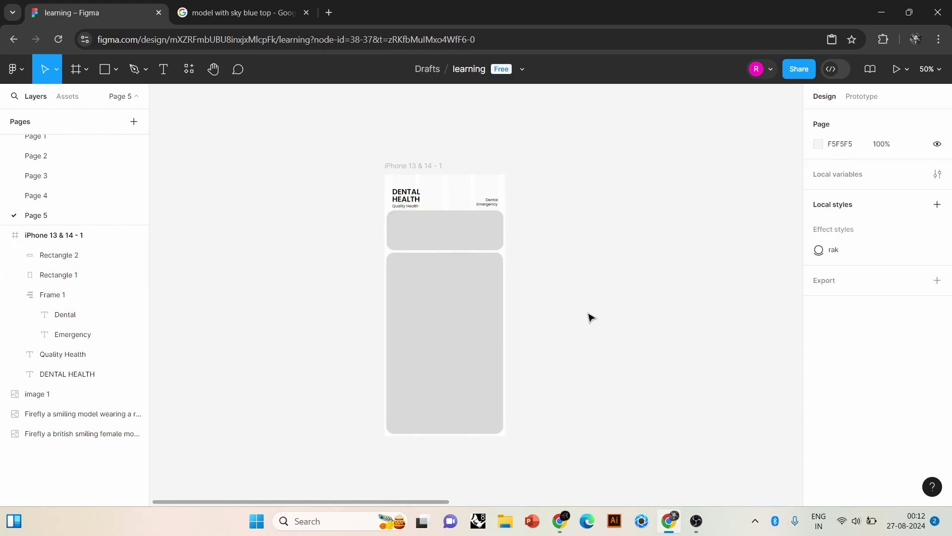
pyautogui.hotkey('shift', '0')
pyautogui.click(468, 196)
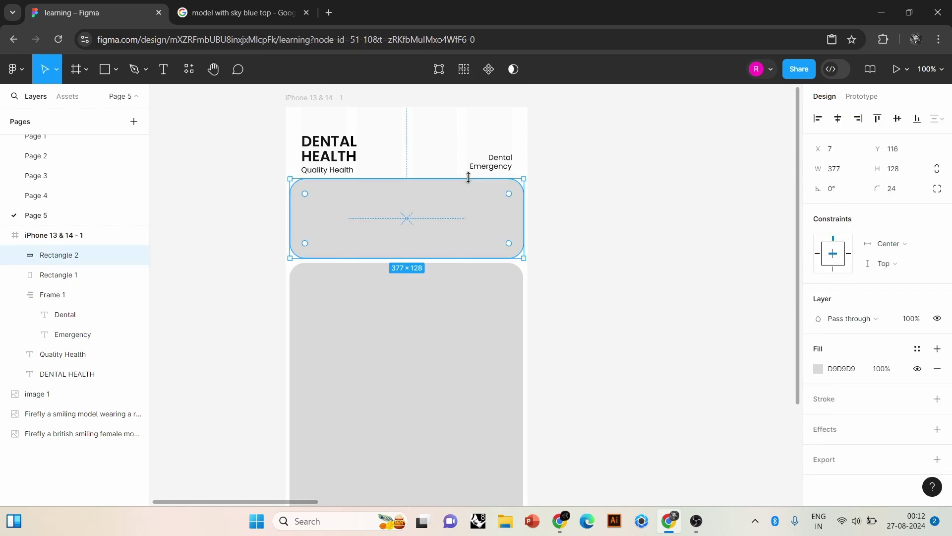
pyautogui.moveTo(467, 186); pyautogui.dragTo(467, 189)
pyautogui.click(549, 223)
pyautogui.scroll(-1, 589, 300)
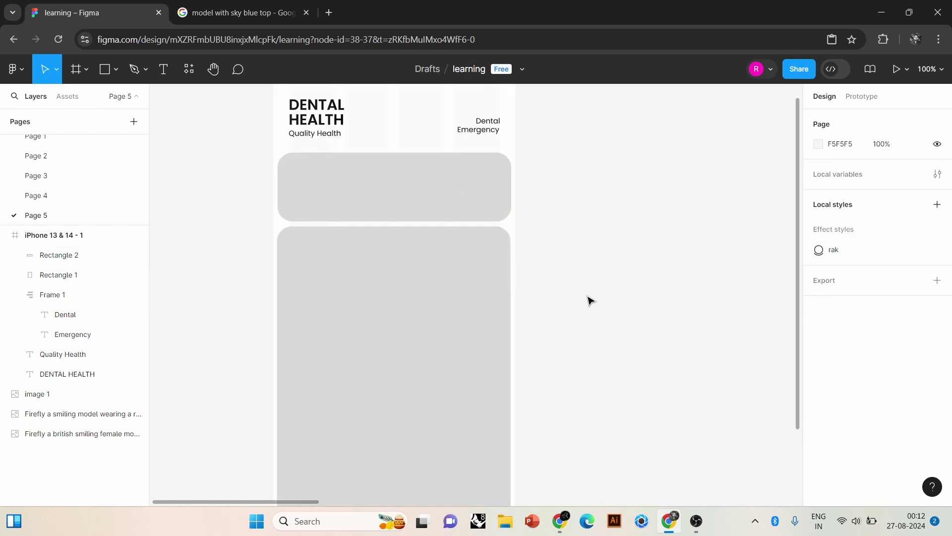
pyautogui.press('-')
# - Draw a 403×726 rectangle filled 000000 and send it behind the grey cards
pyautogui.press('r')
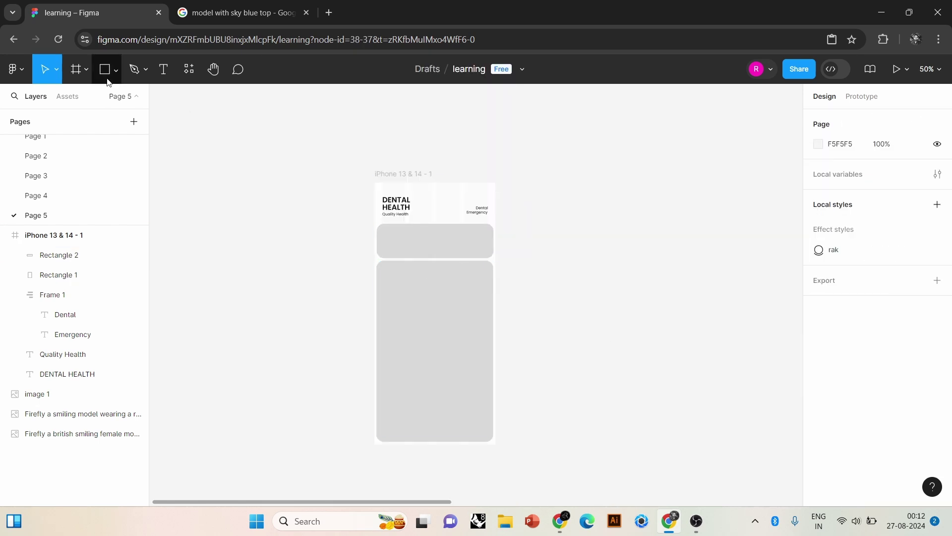
pyautogui.moveTo(372, 219); pyautogui.dragTo(499, 444)
pyautogui.click(818, 369)
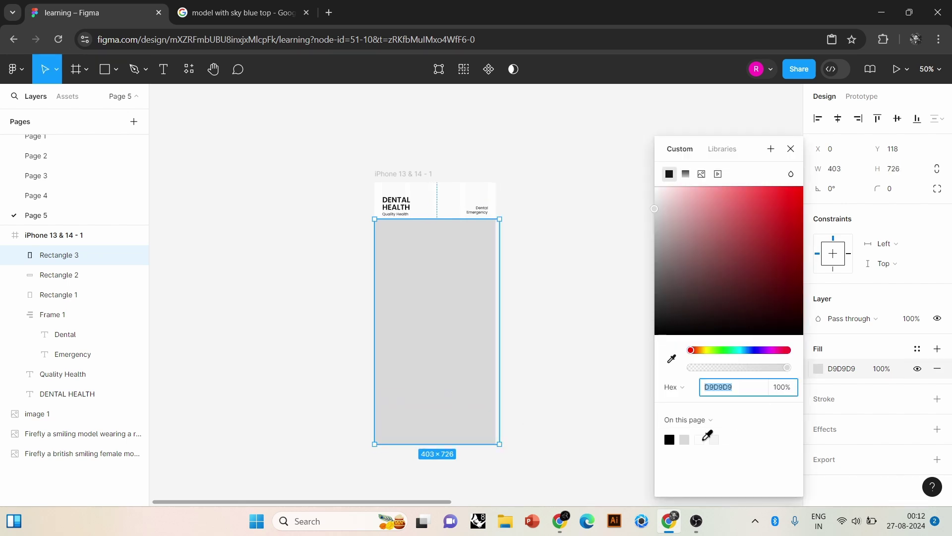
pyautogui.click(670, 439)
pyautogui.click(547, 308)
pyautogui.rightClick(452, 241)
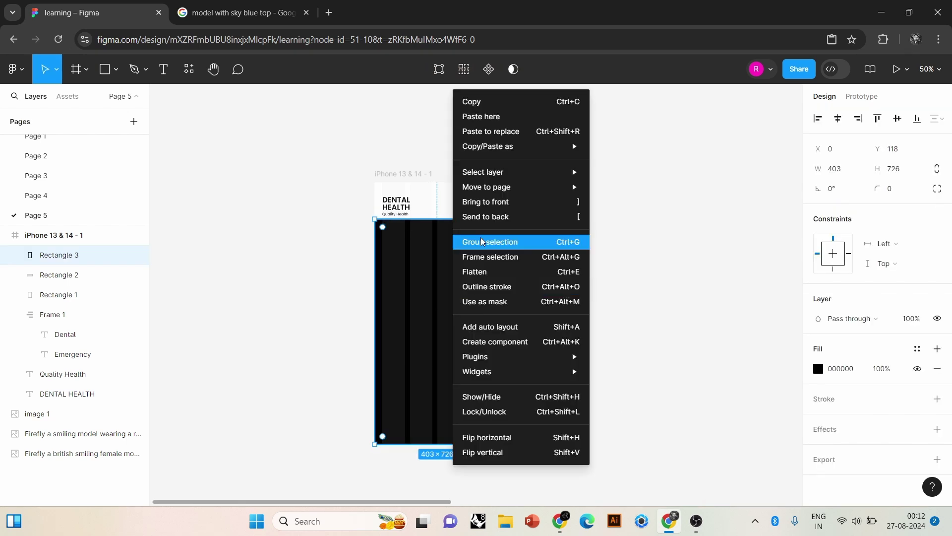
pyautogui.click(486, 216)
pyautogui.click(556, 306)
# - Group the two grey cards into Group 1 after nudging the upper card down
pyautogui.click(457, 249)
pyautogui.keyDown('shift'); pyautogui.click(466, 341); pyautogui.keyUp('shift')
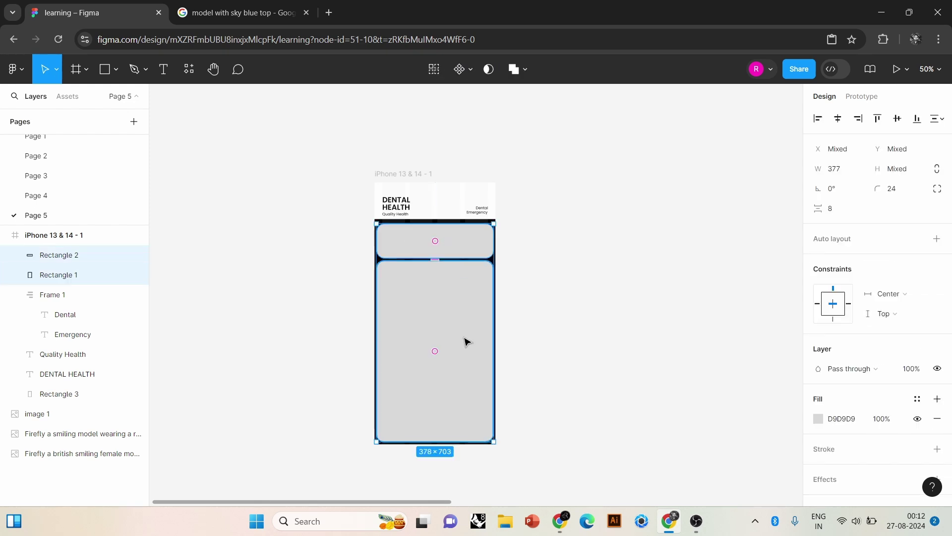
pyautogui.click(587, 298)
pyautogui.moveTo(411, 244); pyautogui.dragTo(421, 246)
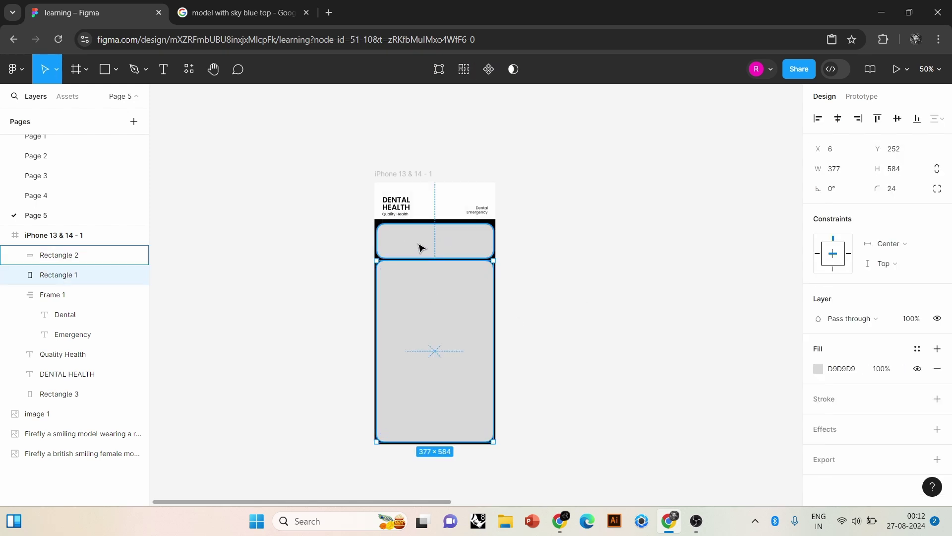
pyautogui.keyDown('shift'); pyautogui.click(448, 302); pyautogui.keyUp('shift')
pyautogui.click(551, 317)
pyautogui.click(486, 325)
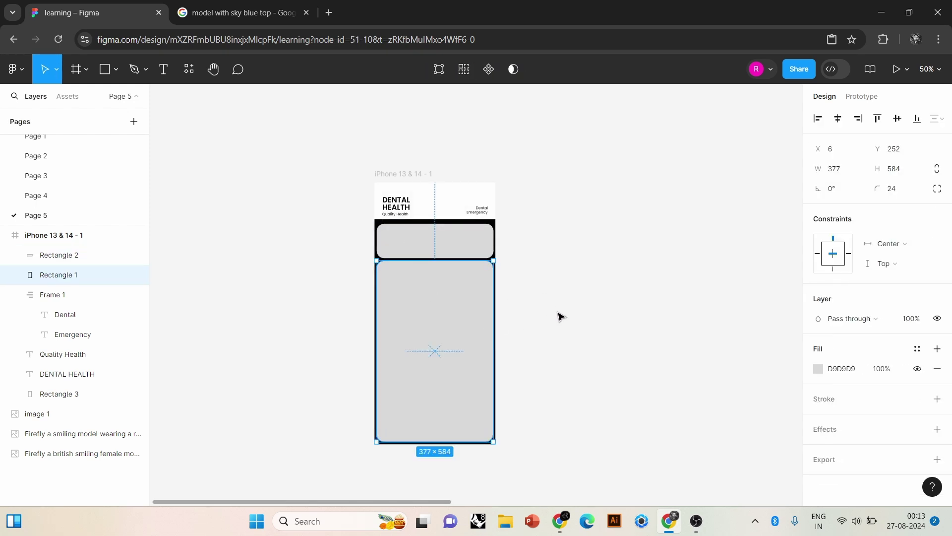
pyautogui.keyDown('shift'); pyautogui.click(472, 257); pyautogui.keyUp('shift')
pyautogui.hotkey('ctrl', 'g')
pyautogui.click(586, 281)
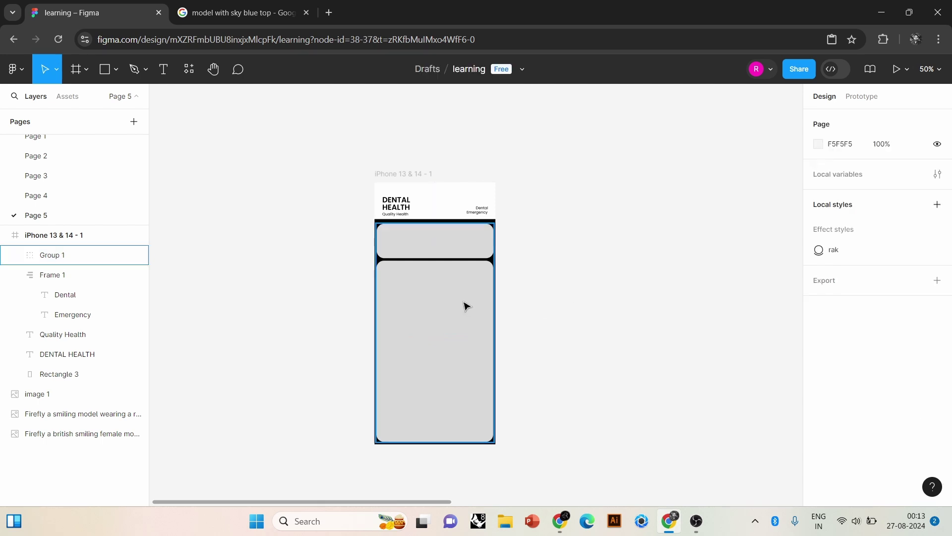
# - Subtract Group 1 from the black rectangle using the Boolean Subtract selection
pyautogui.click(463, 304)
pyautogui.moveTo(546, 226); pyautogui.dragTo(461, 343)
pyautogui.click(525, 70)
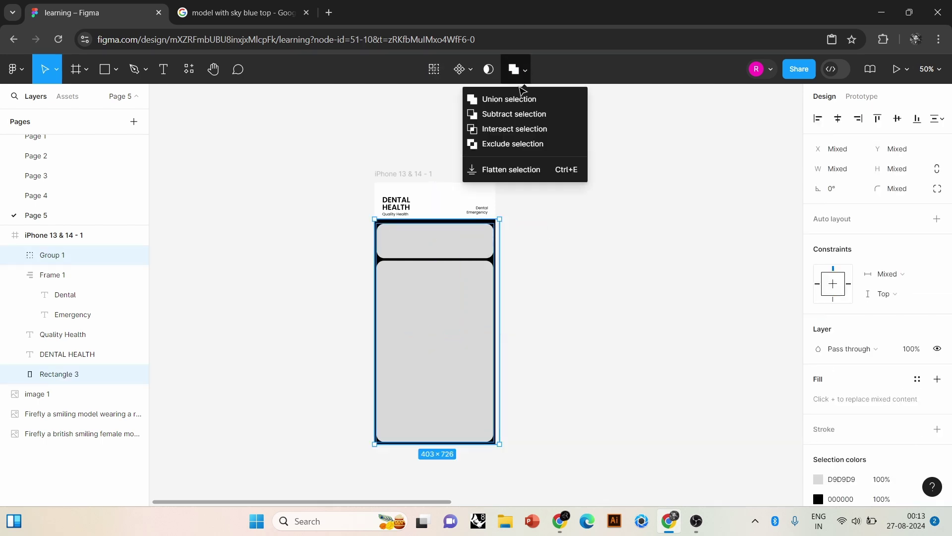
pyautogui.click(526, 113)
pyautogui.click(589, 336)
pyautogui.hscroll(3, 545, 332)
pyautogui.click(445, 264)
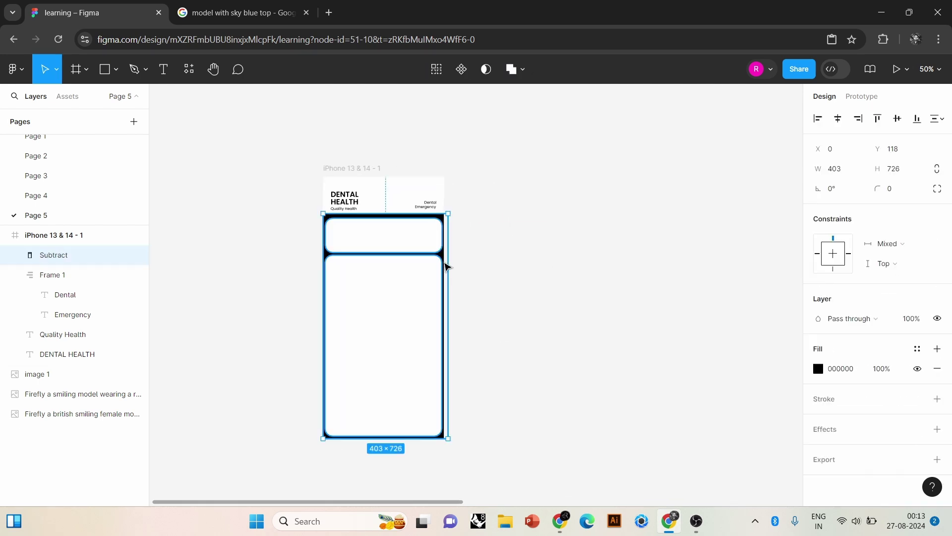
# - Make two copies of the iPhone frame side by side to the right
pyautogui.click(614, 344)
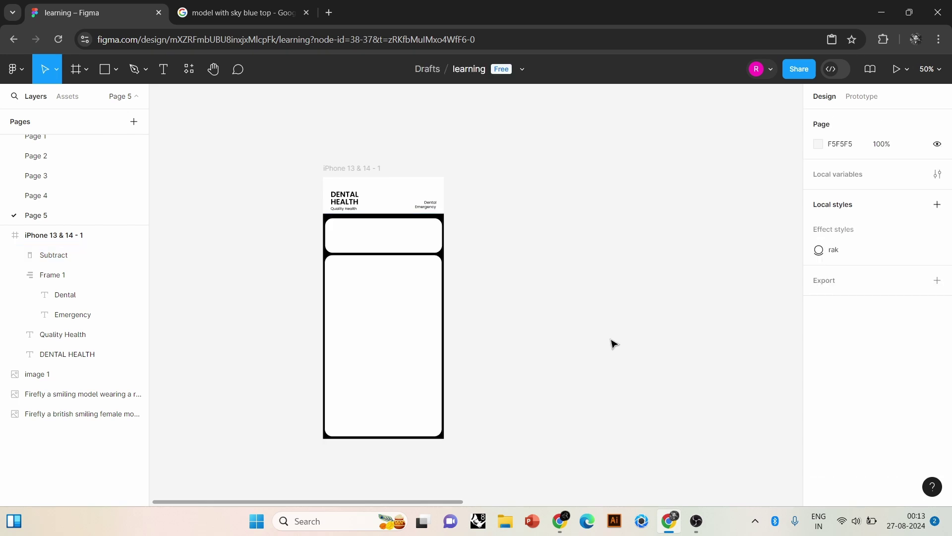
pyautogui.hscroll(1, 611, 342)
pyautogui.hscroll(1, 593, 336)
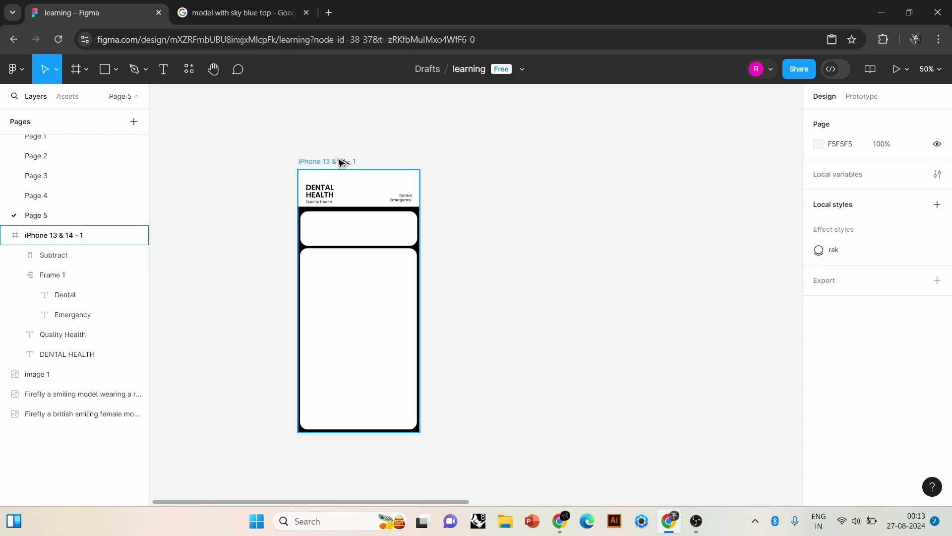
pyautogui.moveTo(342, 163); pyautogui.dragTo(495, 163)
pyautogui.hscroll(2, 496, 211)
pyautogui.moveTo(411, 184); pyautogui.dragTo(570, 183)
pyautogui.click(509, 248)
# - Delete the black Subtract shape from the middle frame and view all frames with the model photos
pyautogui.click(492, 248)
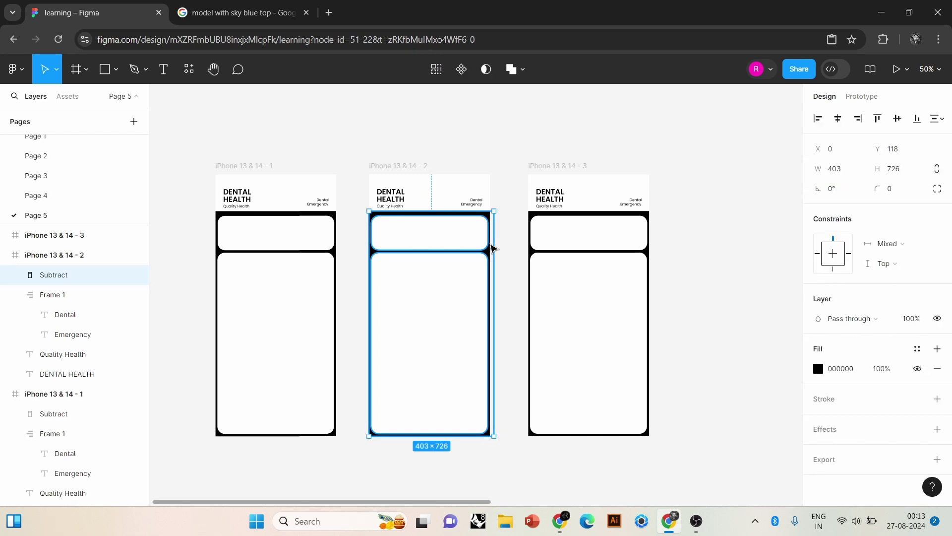
pyautogui.press('Delete')
pyautogui.hscroll(-1, 493, 248)
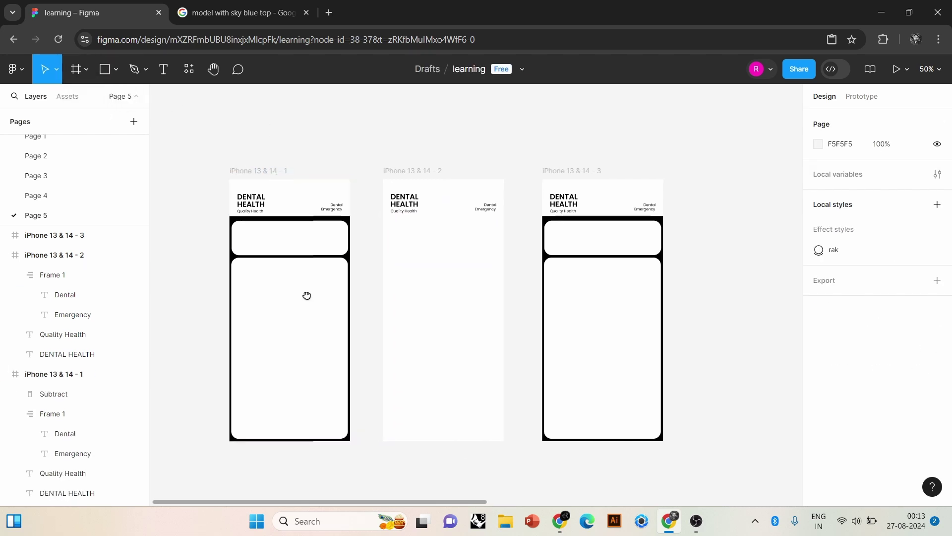
pyautogui.moveTo(308, 296); pyautogui.dragTo(421, 282)
pyautogui.keyDown('ctrl'); pyautogui.scroll(-2, 410, 300); pyautogui.keyUp('ctrl')
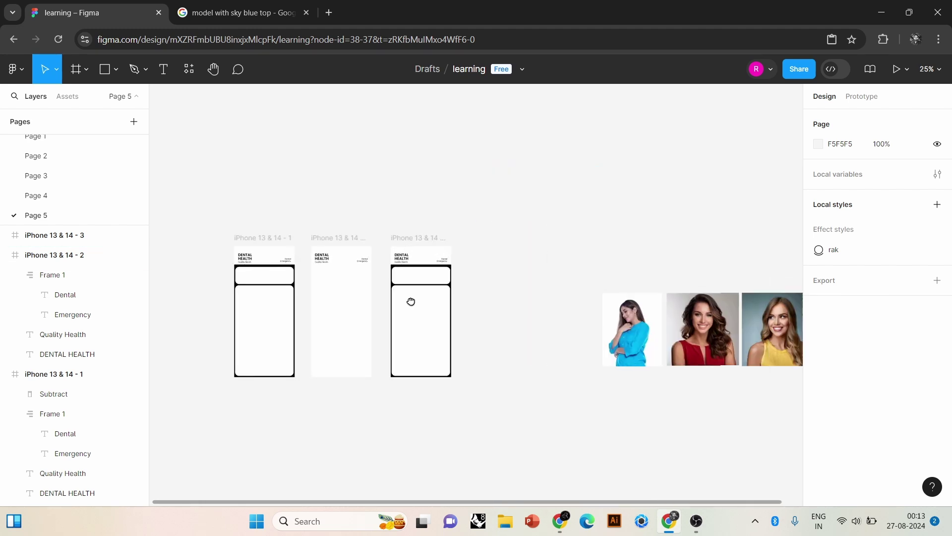
pyautogui.hscroll(5, 438, 297)
pyautogui.keyDown('ctrl'); pyautogui.scroll(2, 475, 330); pyautogui.keyUp('ctrl')
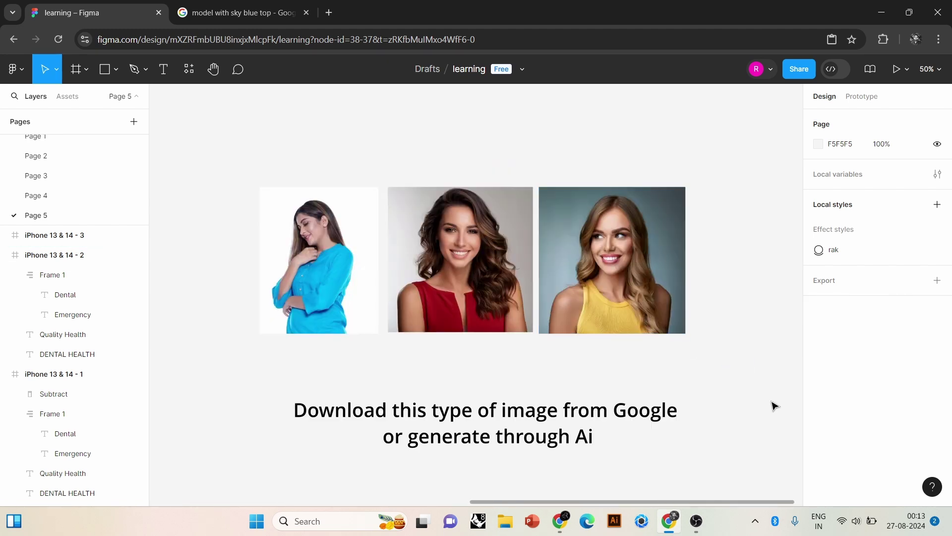
# - Paste the red-top model photo into iPhone 13 & 14 - 1, enlarge it, and send it to back
pyautogui.click(461, 268)
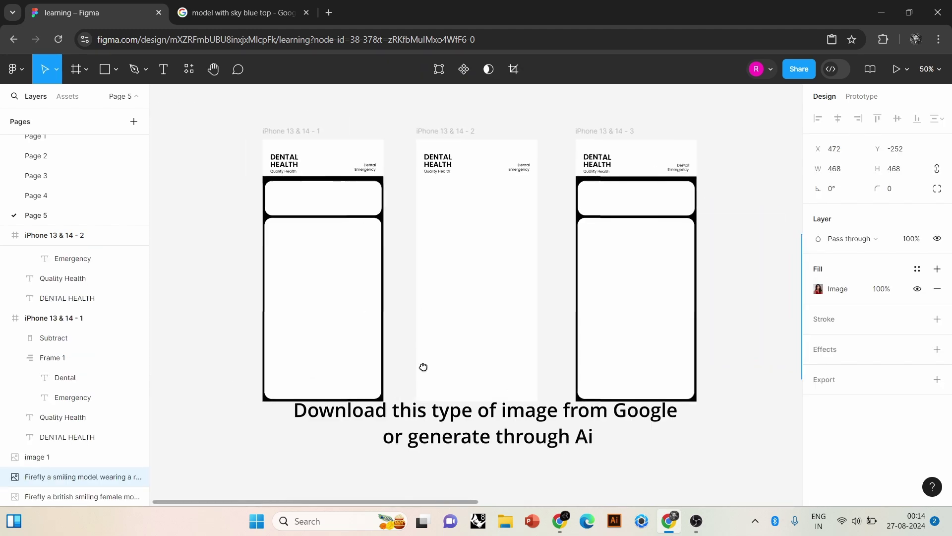
pyautogui.click(293, 136)
pyautogui.hotkey('ctrl', 'v')
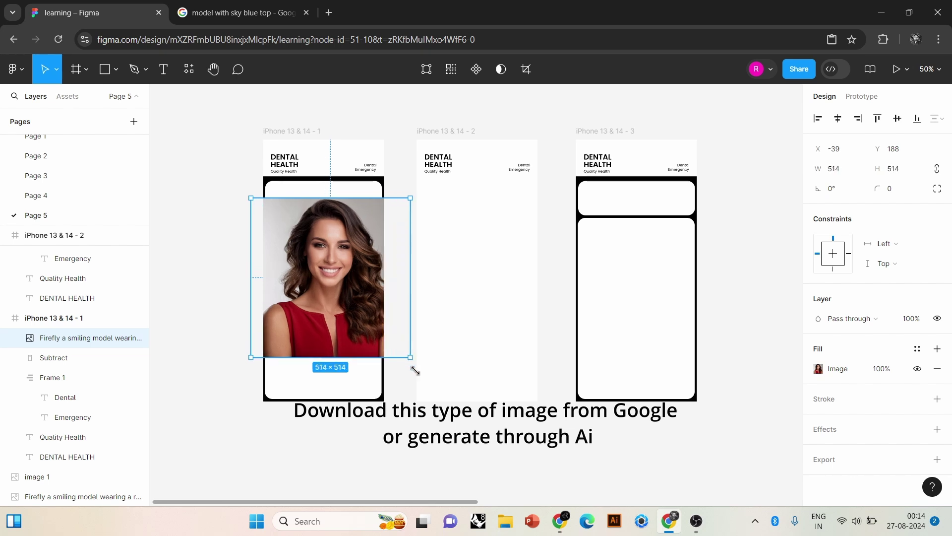
pyautogui.moveTo(396, 344); pyautogui.dragTo(463, 413)
pyautogui.moveTo(348, 268); pyautogui.dragTo(332, 267)
pyautogui.rightClick(332, 266)
pyautogui.click(358, 224)
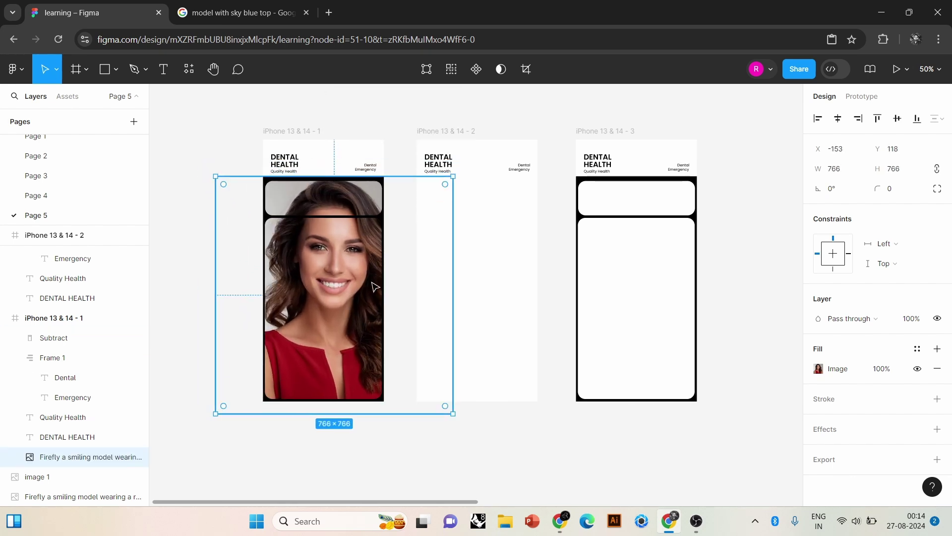
# - Resize and reposition the red-top photo so the model's face is centred in the panels
pyautogui.moveTo(239, 200); pyautogui.dragTo(215, 176)
pyautogui.moveTo(452, 176); pyautogui.dragTo(448, 180)
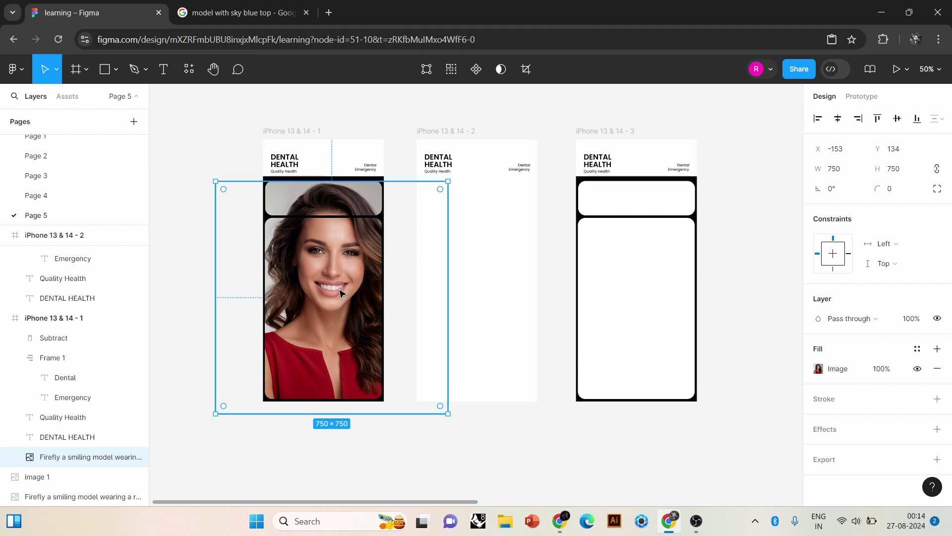
pyautogui.moveTo(340, 283)
pyautogui.mouseDown()
pyautogui.moveTo(336, 247)
pyautogui.moveTo(339, 261)
pyautogui.mouseUp()
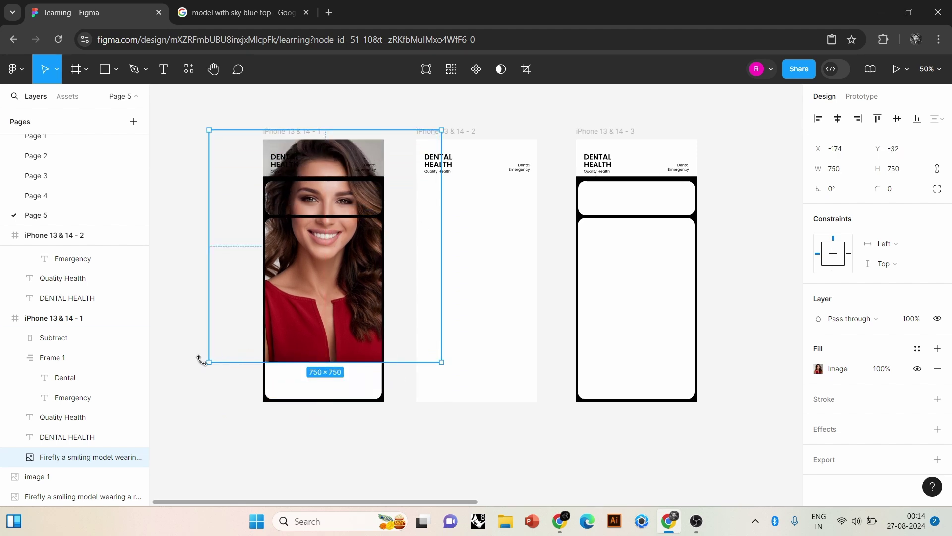
pyautogui.moveTo(206, 371); pyautogui.dragTo(152, 422)
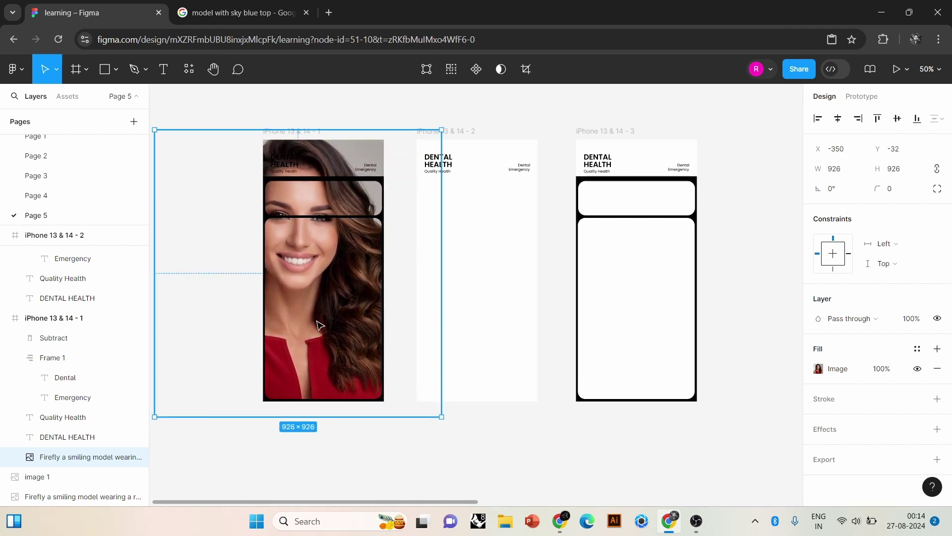
pyautogui.moveTo(319, 325); pyautogui.dragTo(344, 310)
pyautogui.moveTo(180, 401); pyautogui.dragTo(168, 411)
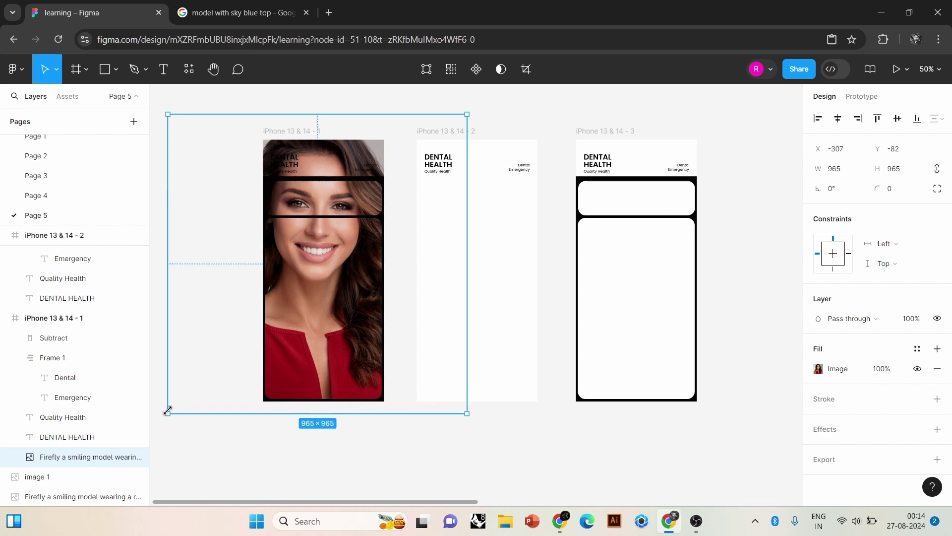
pyautogui.moveTo(334, 322); pyautogui.dragTo(340, 323)
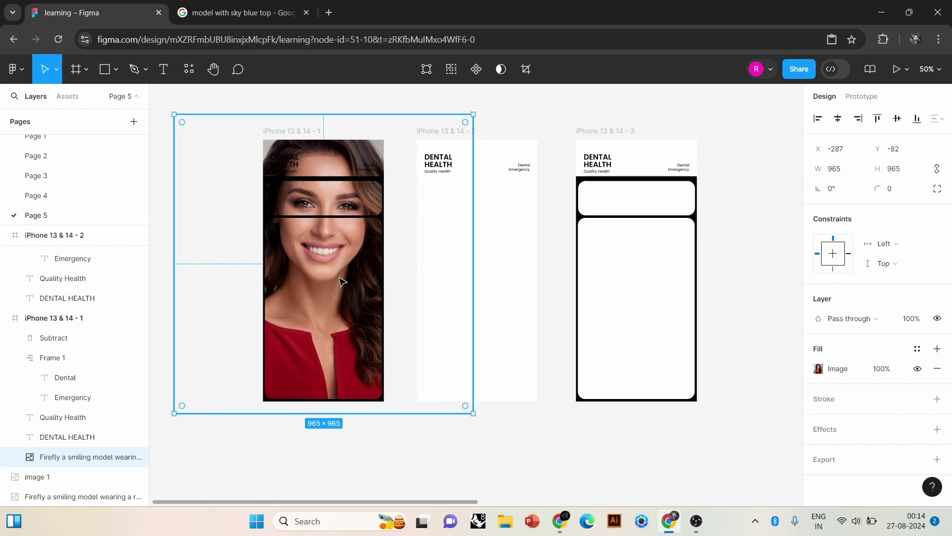
# - Crop the photo's top edge down and set the cutout shape's fill to white
pyautogui.click(526, 69)
pyautogui.moveTo(324, 115); pyautogui.dragTo(317, 173)
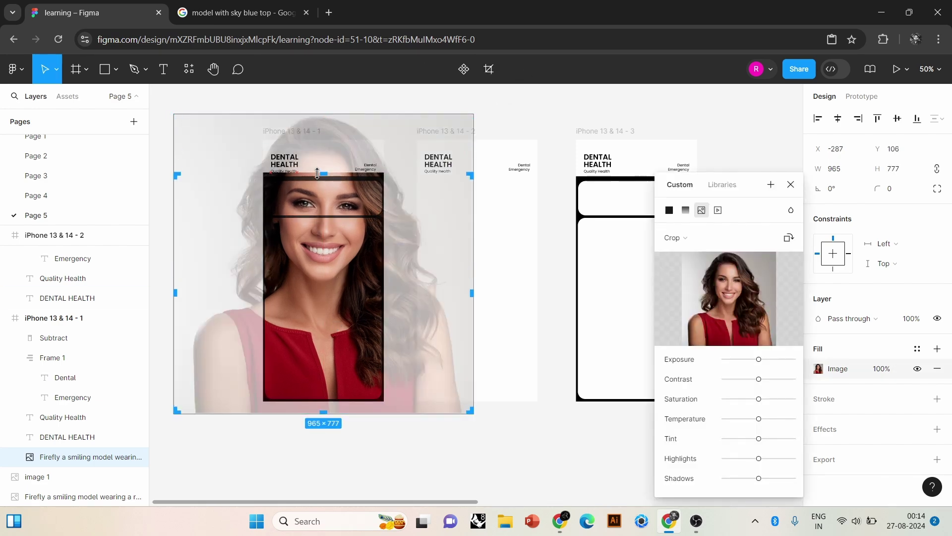
pyautogui.press('Return')
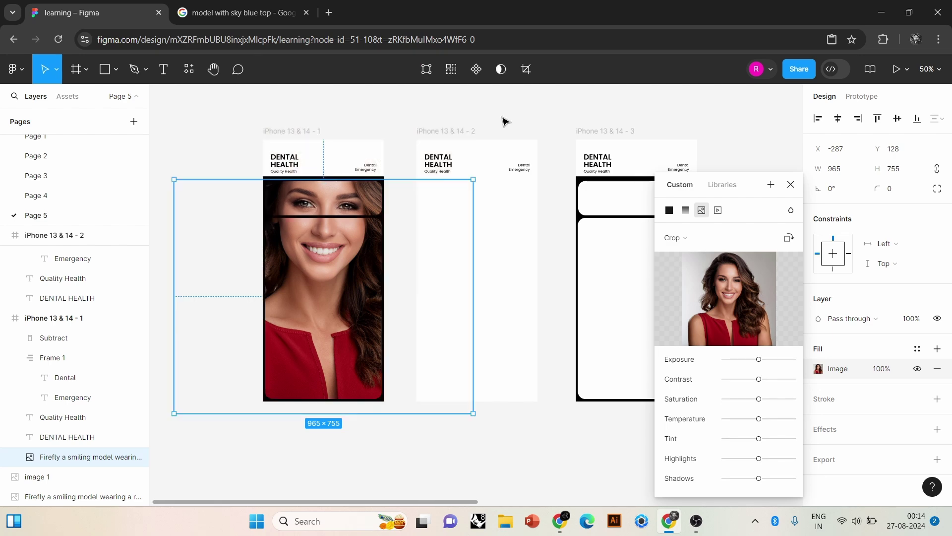
pyautogui.click(389, 230)
pyautogui.click(384, 180)
pyautogui.click(818, 369)
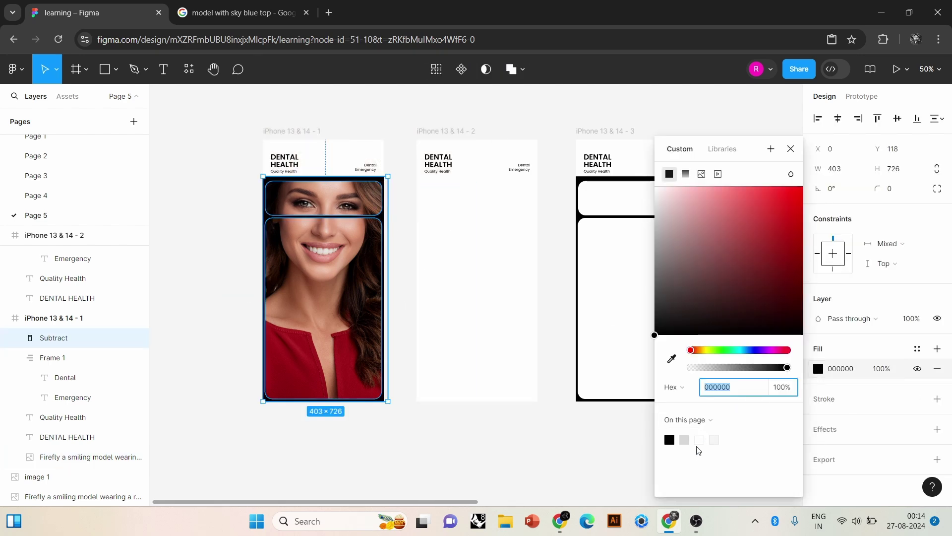
pyautogui.click(421, 426)
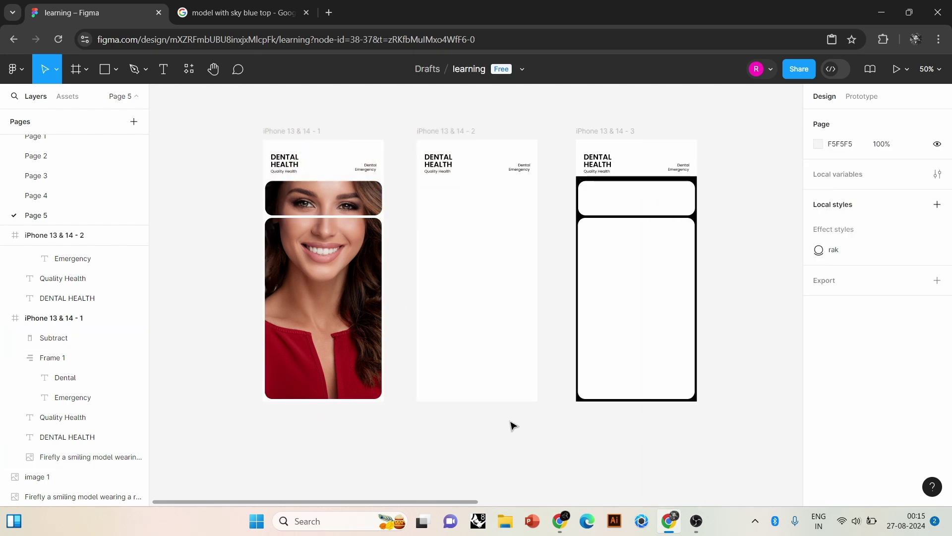
# - Move the yellow-top photo into iPhone 13 & 14 - 3 and enlarge it over the panels
pyautogui.hscroll(5, 621, 365)
pyautogui.scroll(-3, 561, 355)
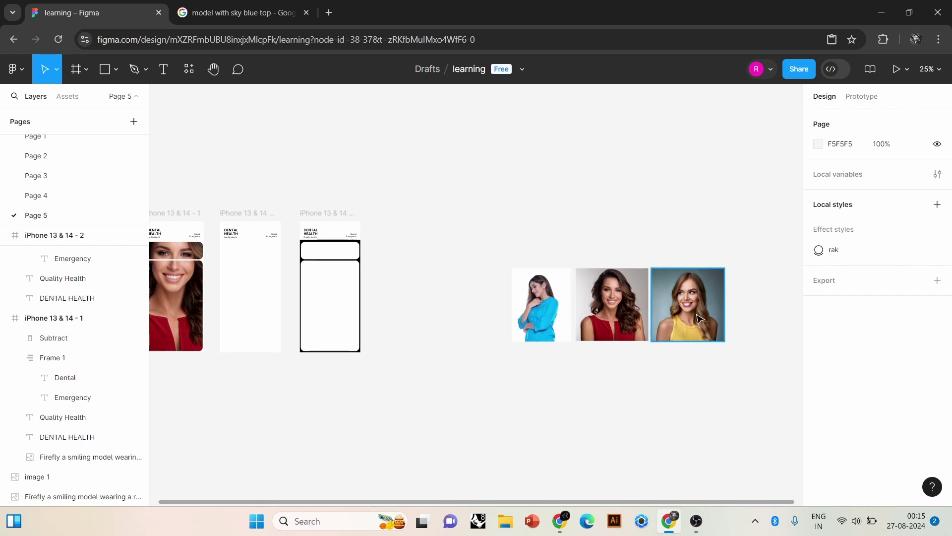
pyautogui.moveTo(665, 288)
pyautogui.mouseDown()
pyautogui.moveTo(367, 317)
pyautogui.moveTo(362, 334)
pyautogui.mouseUp()
pyautogui.scroll(3, 418, 327)
pyautogui.scroll(3, 512, 277)
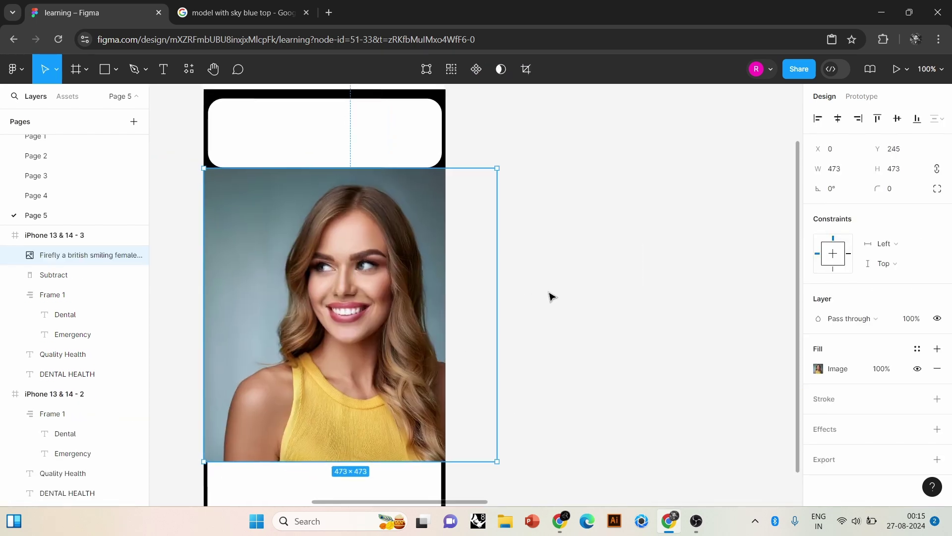
pyautogui.scroll(-3, 420, 237)
pyautogui.moveTo(419, 237)
pyautogui.mouseDown()
pyautogui.moveTo(419, 196)
pyautogui.moveTo(530, 172)
pyautogui.mouseUp()
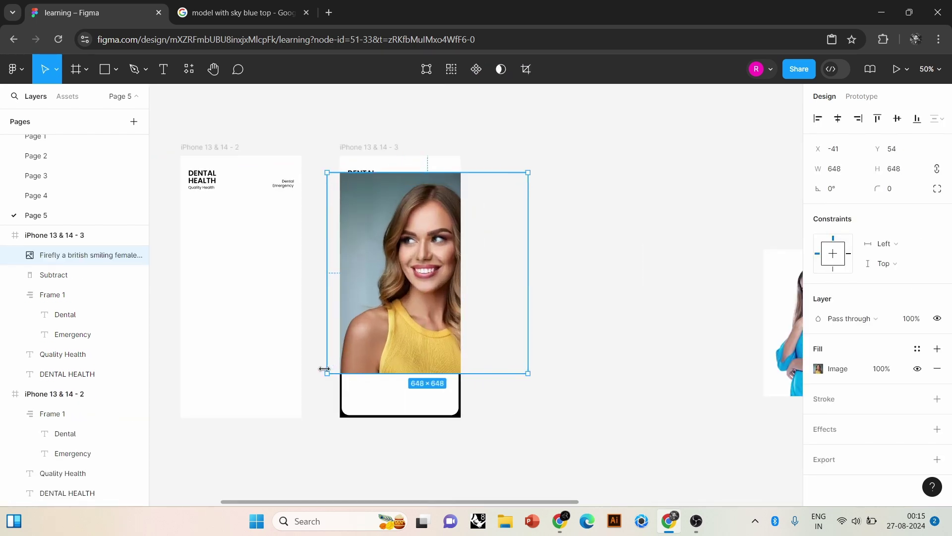
pyautogui.moveTo(326, 372); pyautogui.dragTo(262, 437)
pyautogui.moveTo(383, 278); pyautogui.dragTo(383, 204)
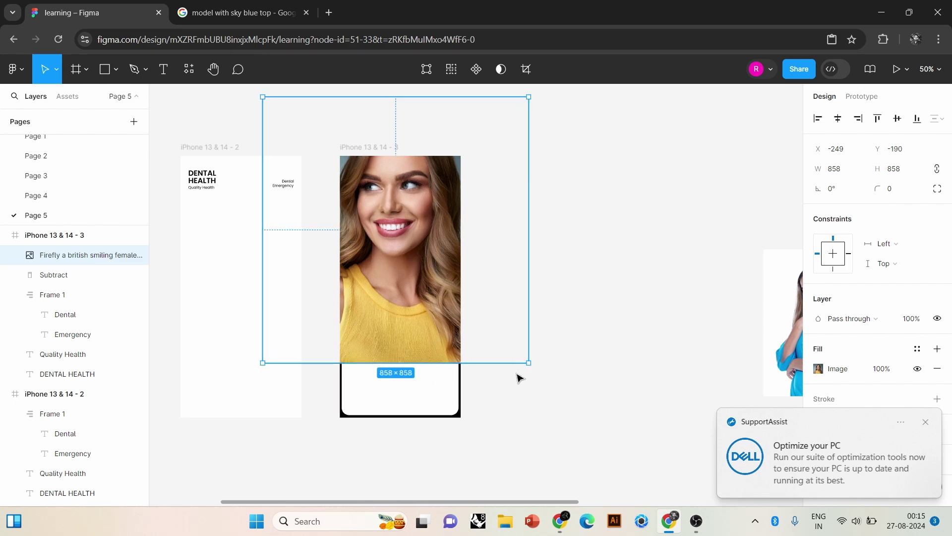
pyautogui.moveTo(527, 362); pyautogui.dragTo(626, 461)
pyautogui.moveTo(444, 345); pyautogui.dragTo(400, 349)
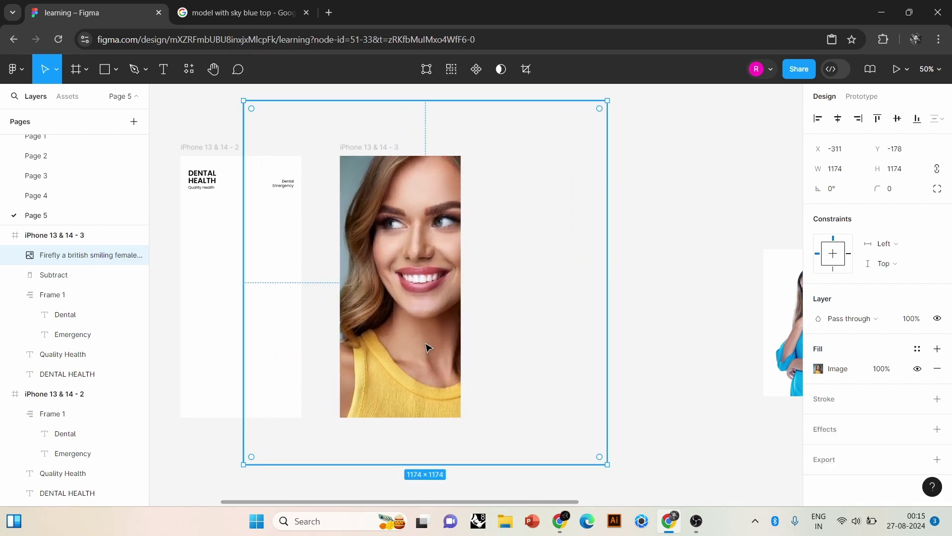
# - Send the yellow-top photo to back and crop its top edge down
pyautogui.rightClick(401, 349)
pyautogui.click(448, 216)
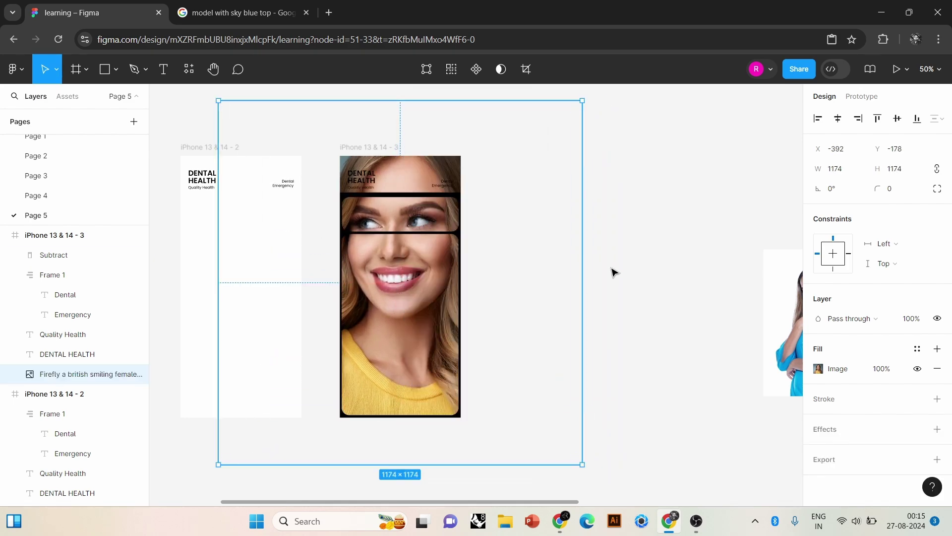
pyautogui.press('Escape')
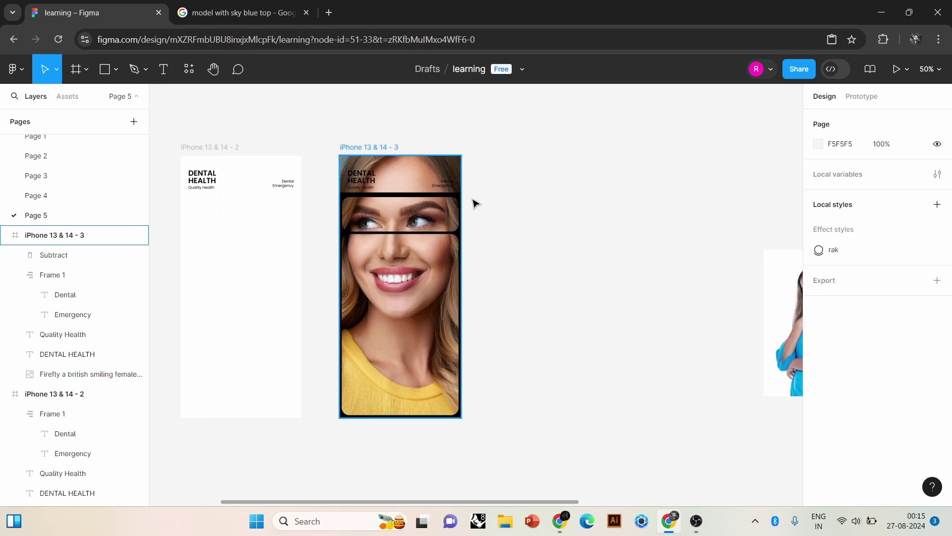
pyautogui.click(417, 302)
pyautogui.doubleClick(416, 302)
pyautogui.click(489, 70)
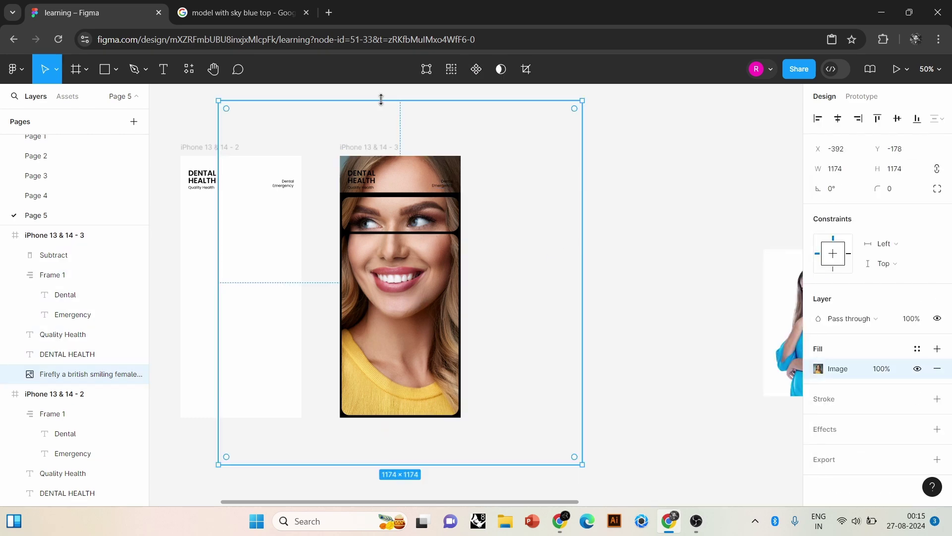
pyautogui.click(524, 70)
pyautogui.moveTo(400, 101); pyautogui.dragTo(401, 193)
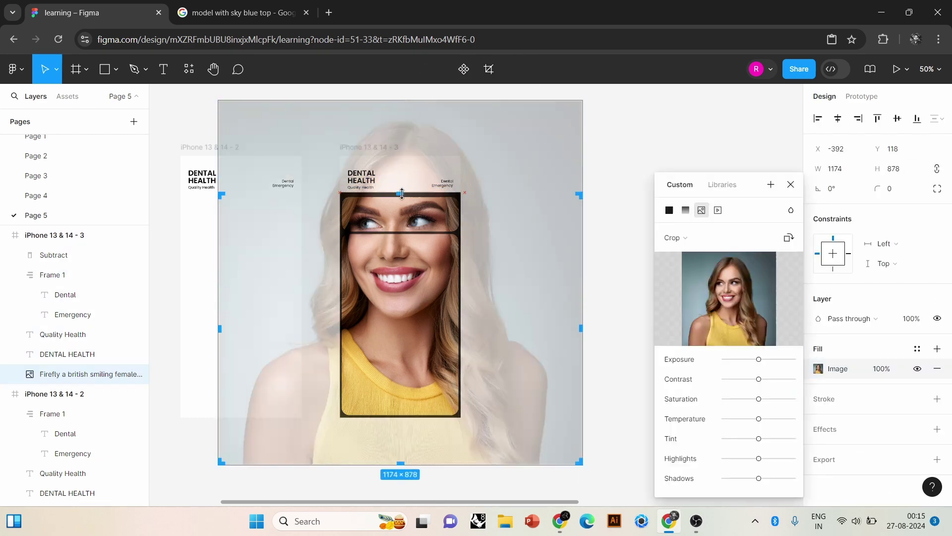
pyautogui.click(644, 148)
# - Set the third frame's cutout fill to white FFFFFF
pyautogui.click(53, 255)
pyautogui.click(818, 368)
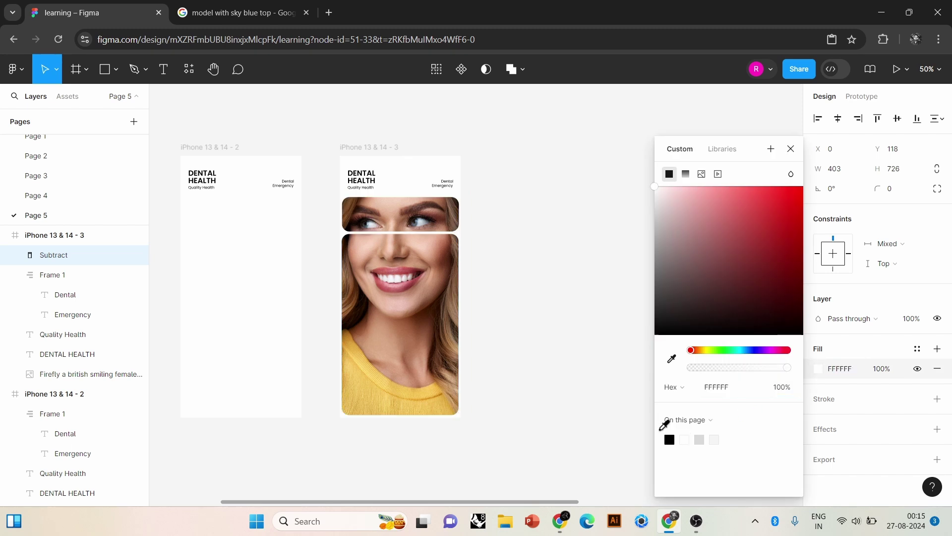
pyautogui.press('Escape')
pyautogui.moveTo(263, 410); pyautogui.dragTo(471, 404)
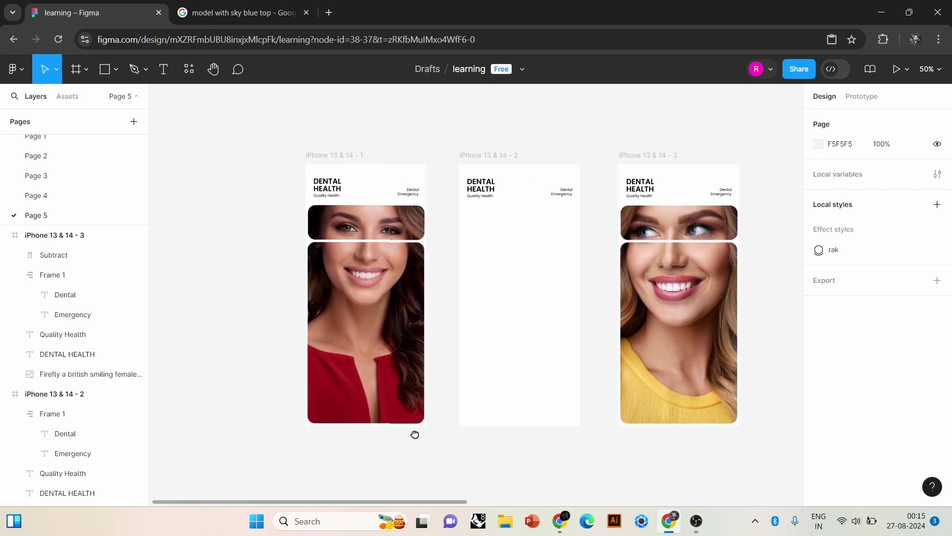
pyautogui.hscroll(2, 420, 380)
# - Draw a 366×550 frame in iPhone 13 & 14 - 2 with a D9D9D9 grey fill
pyautogui.press('f')
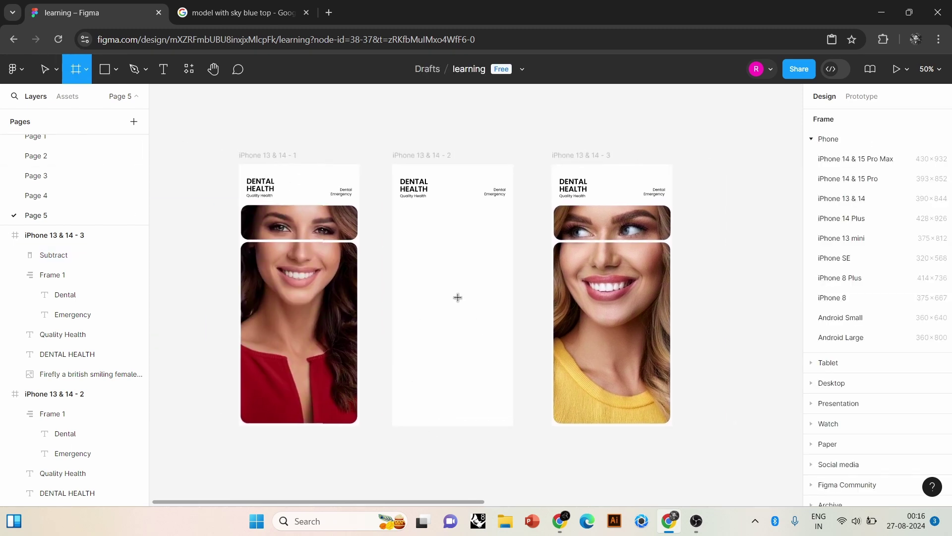
pyautogui.moveTo(393, 251); pyautogui.dragTo(506, 421)
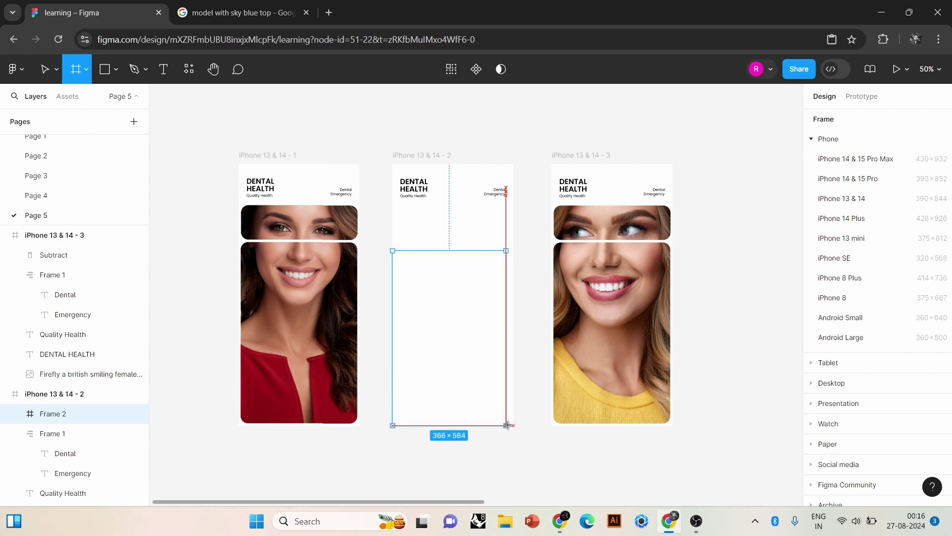
pyautogui.moveTo(507, 425); pyautogui.dragTo(507, 421)
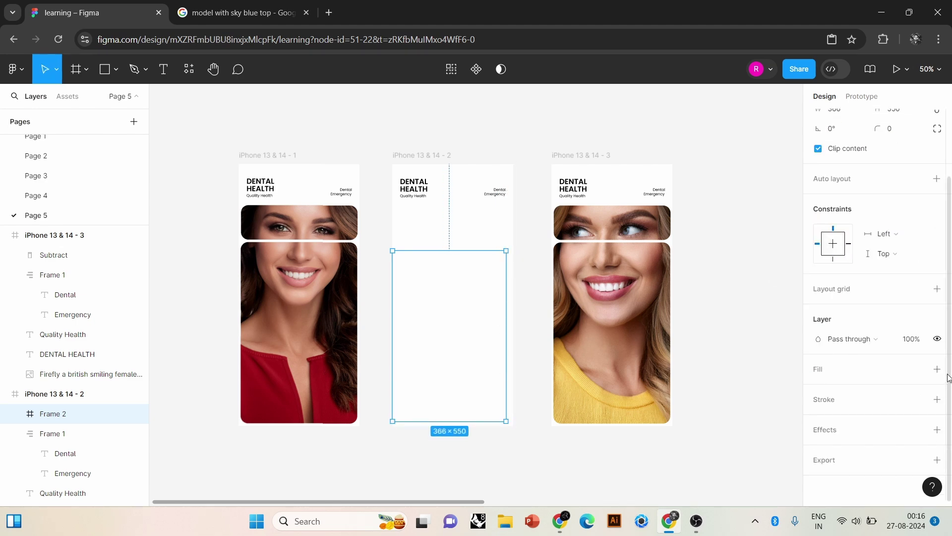
pyautogui.click(937, 369)
pyautogui.click(818, 388)
pyautogui.click(699, 439)
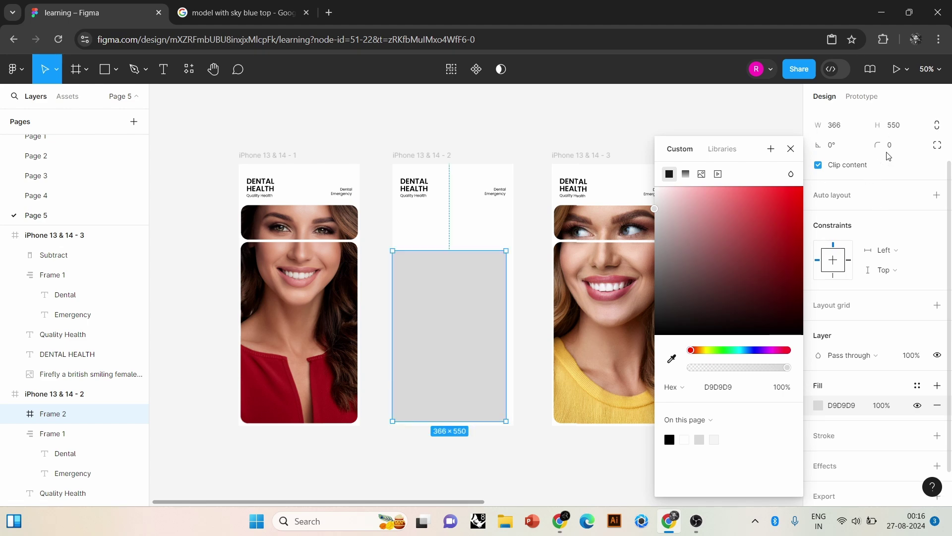
# - Round the grey panel's corners and centre it horizontally in the screen
pyautogui.click(895, 190)
pyautogui.write('10')
pyautogui.press('Return')
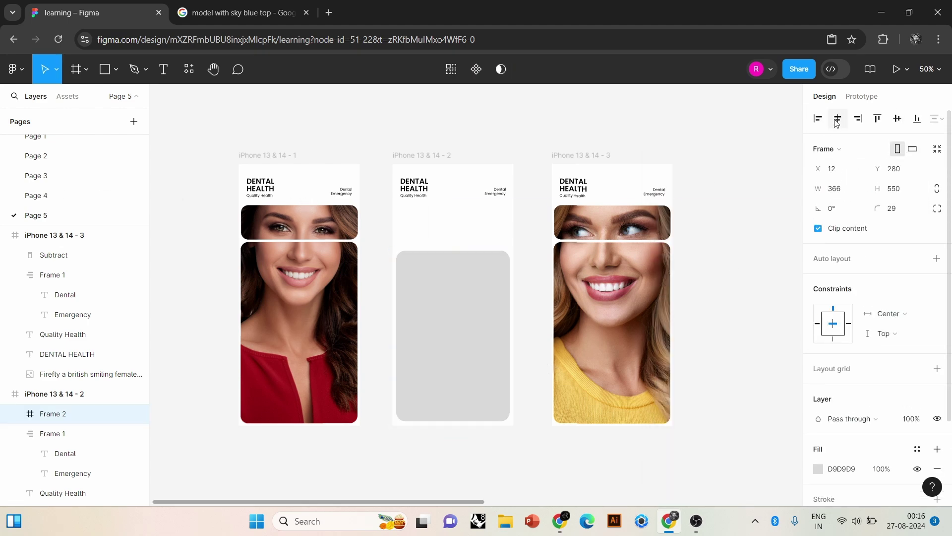
pyautogui.click(530, 372)
pyautogui.click(409, 375)
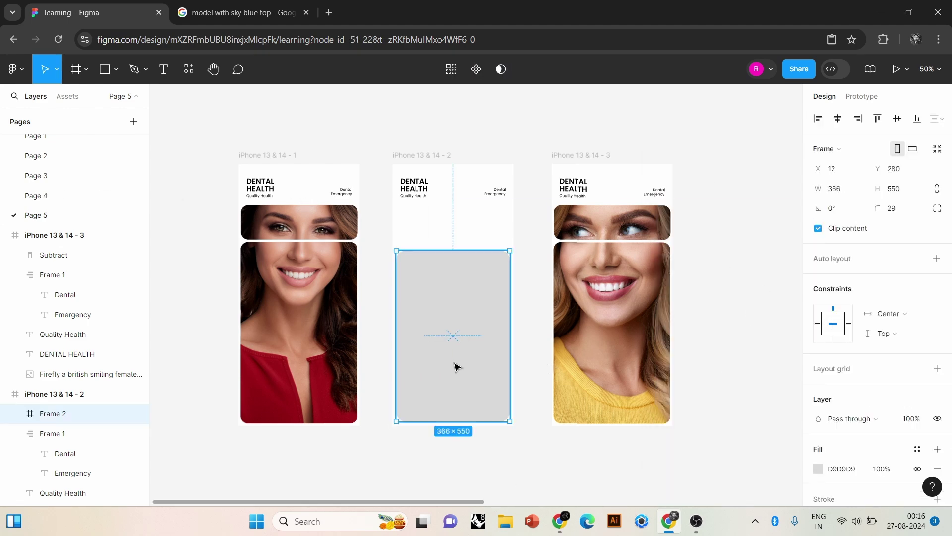
# - Add a white 'Dental Care' text box over the red top of the first screen
pyautogui.click(527, 453)
pyautogui.hscroll(-3, 416, 361)
pyautogui.scroll(1, 416, 361)
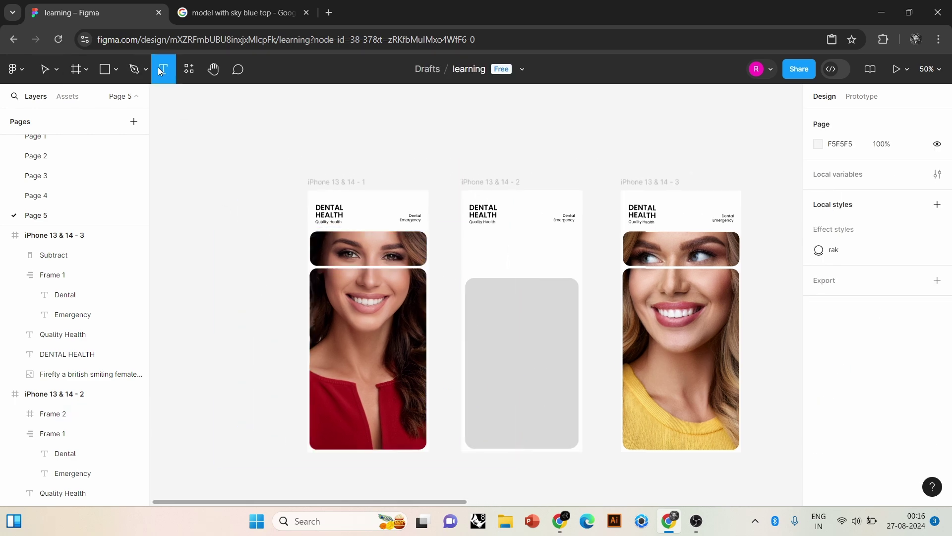
pyautogui.moveTo(327, 376); pyautogui.dragTo(405, 414)
pyautogui.scroll(3, 501, 343)
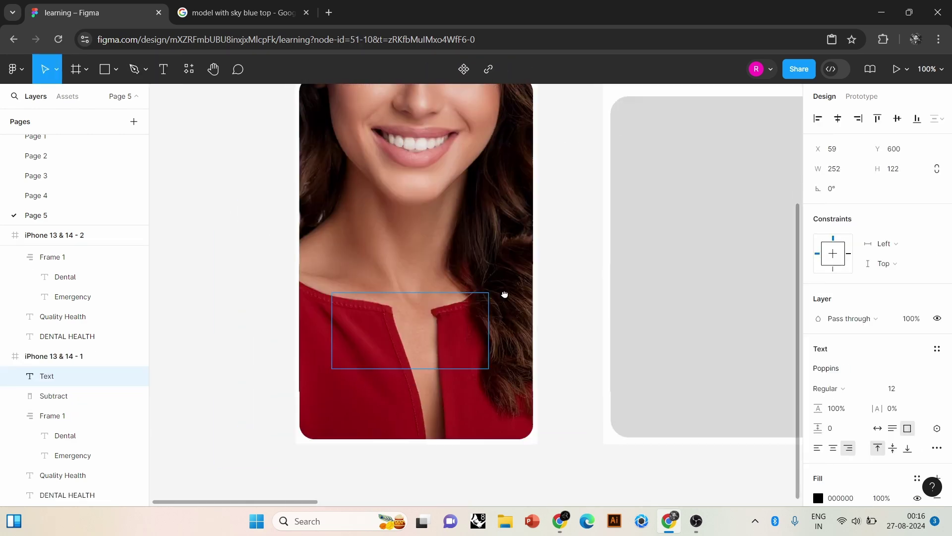
pyautogui.click(923, 390)
pyautogui.click(910, 411)
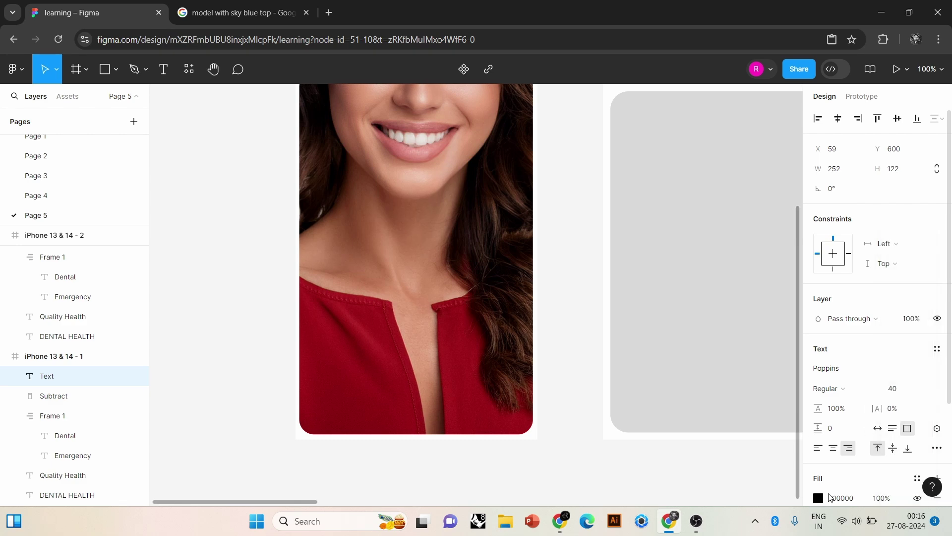
pyautogui.click(818, 497)
pyautogui.click(685, 440)
pyautogui.write('Dental Care')
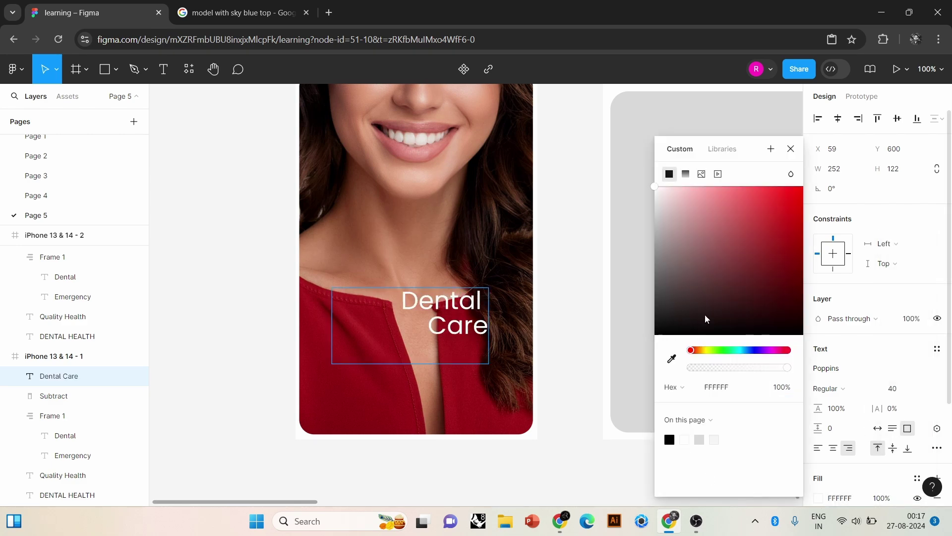
pyautogui.click(831, 453)
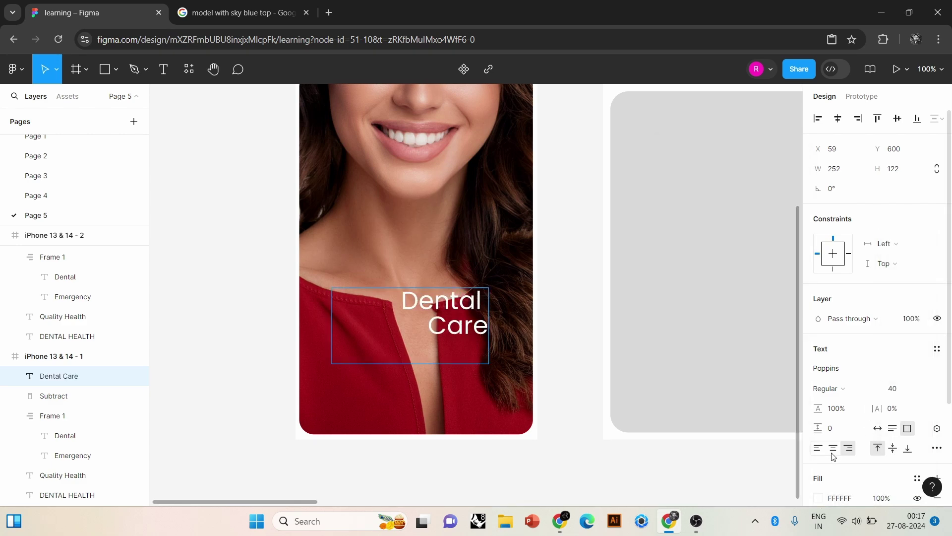
# - Centre-align the heading and set it to Poppins SemiBold 64
pyautogui.click(931, 388)
pyautogui.press('Escape')
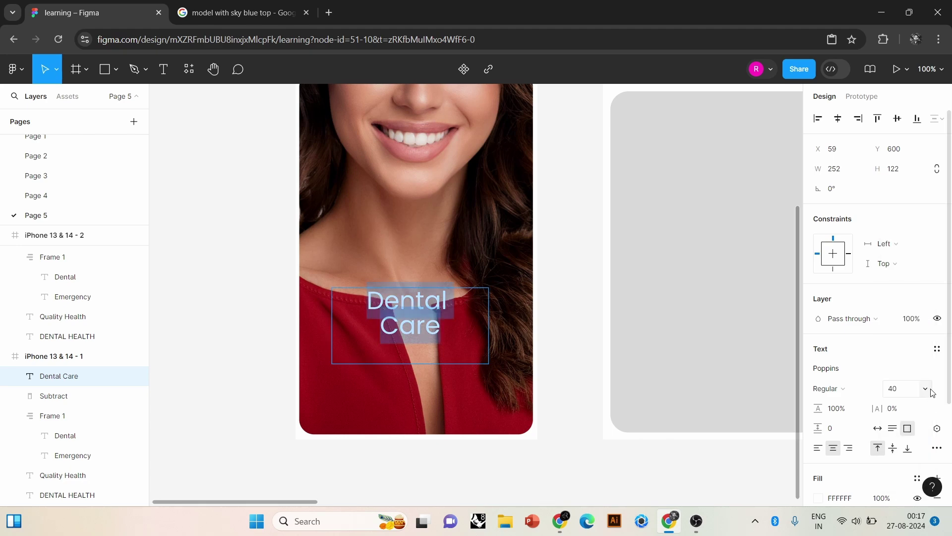
pyautogui.click(931, 389)
pyautogui.click(915, 419)
pyautogui.click(836, 388)
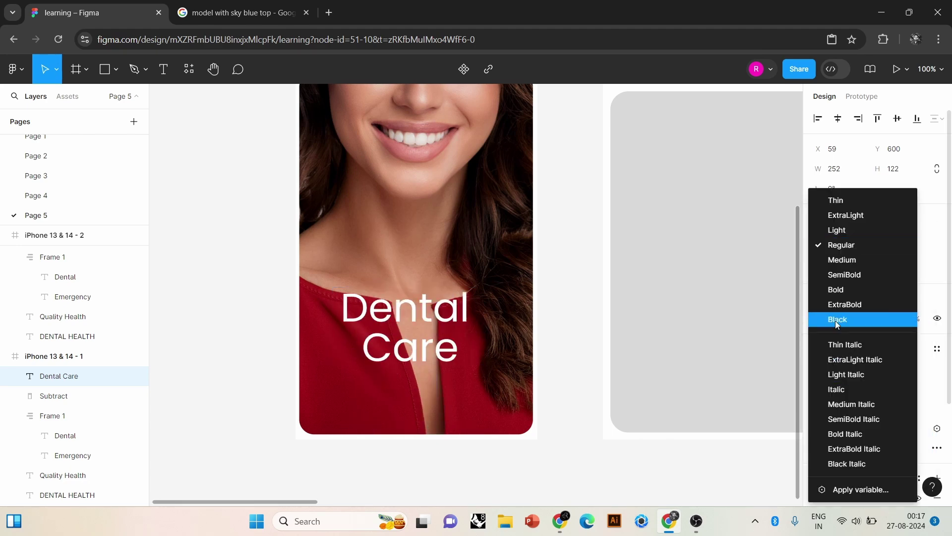
pyautogui.click(844, 260)
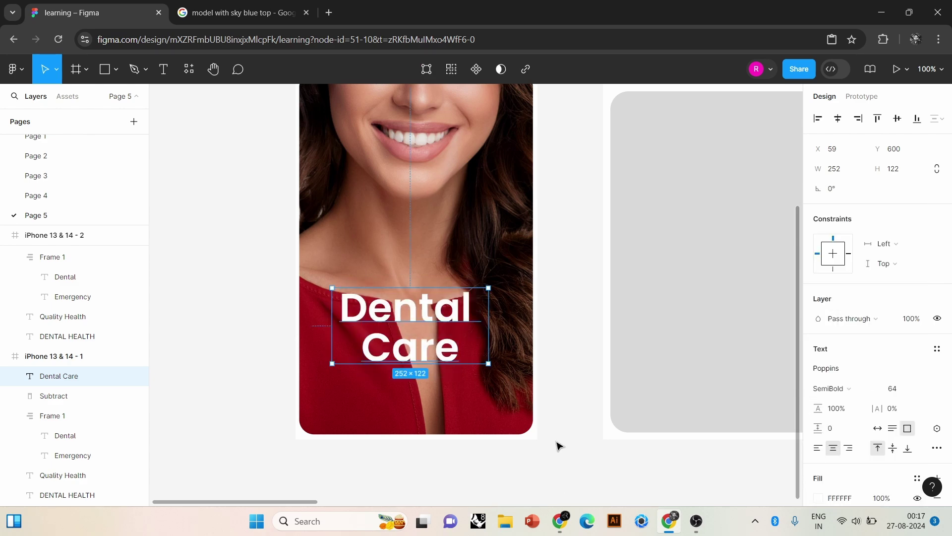
pyautogui.moveTo(559, 444); pyautogui.dragTo(446, 481)
pyautogui.scroll(-5, 469, 481)
pyautogui.click(353, 377)
# - Copy the Dental Care heading onto iPhone 13 & 14 - 2, make it black, and retype it 'Book Online'
pyautogui.click(447, 481)
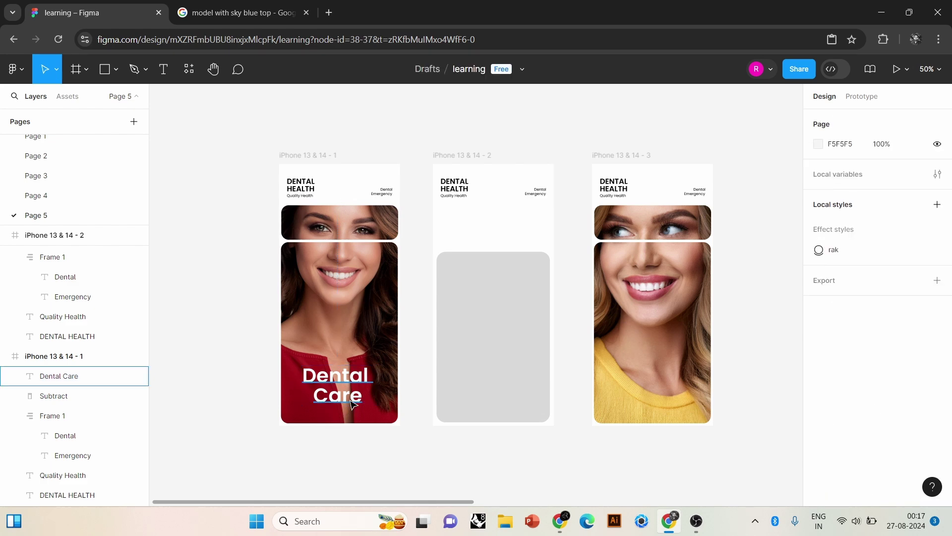
pyautogui.moveTo(353, 405); pyautogui.dragTo(509, 249)
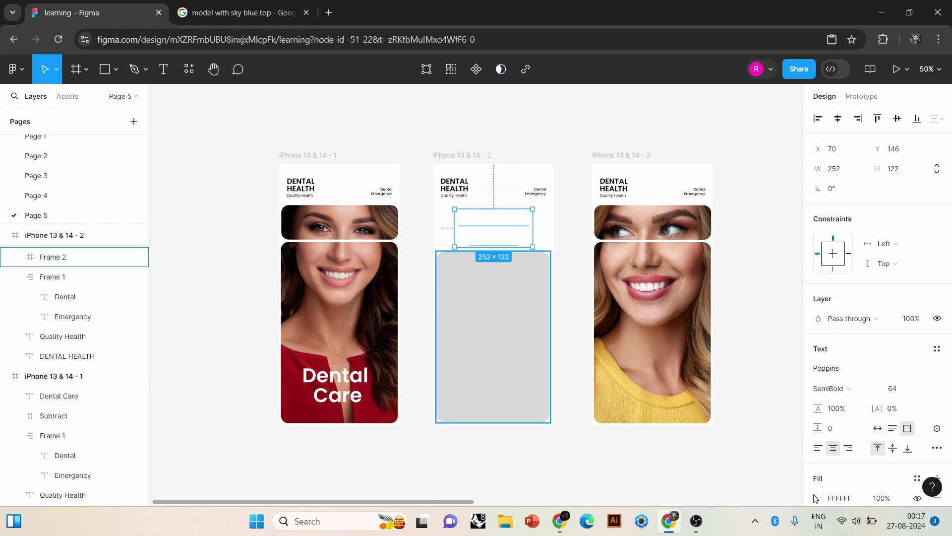
pyautogui.doubleClick(510, 243)
pyautogui.click(819, 369)
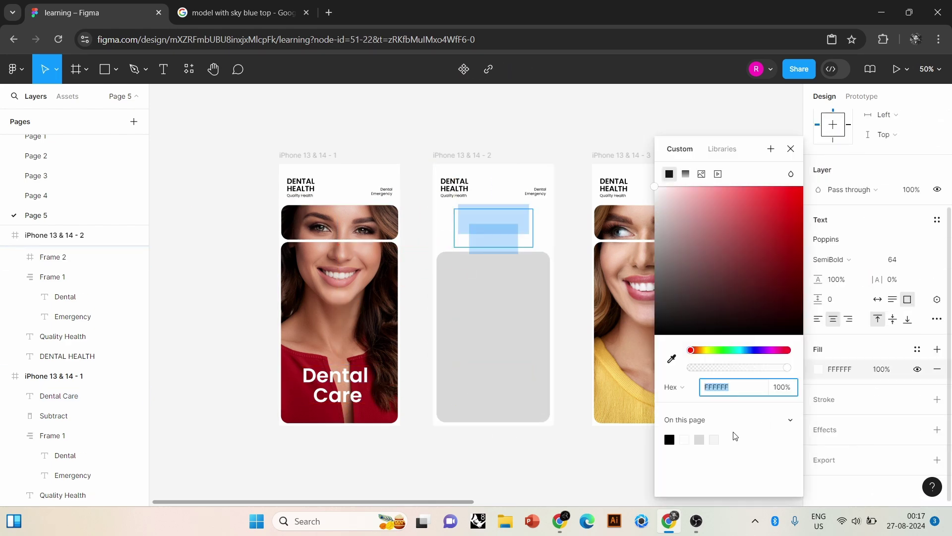
pyautogui.click(670, 439)
pyautogui.hotkey('ctrl', 'a')
pyautogui.press('BackSpace')
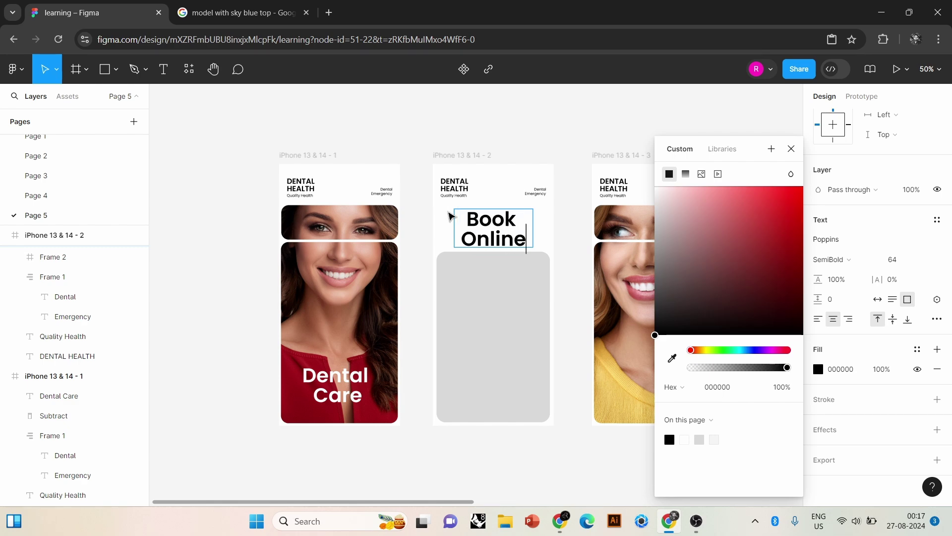
pyautogui.click(559, 457)
pyautogui.hscroll(3, 500, 457)
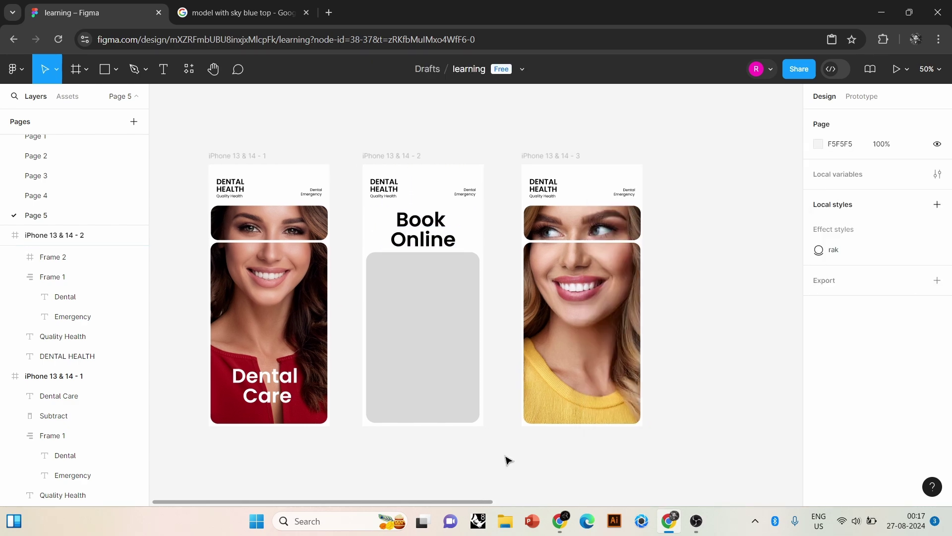
pyautogui.hscroll(-3, 499, 448)
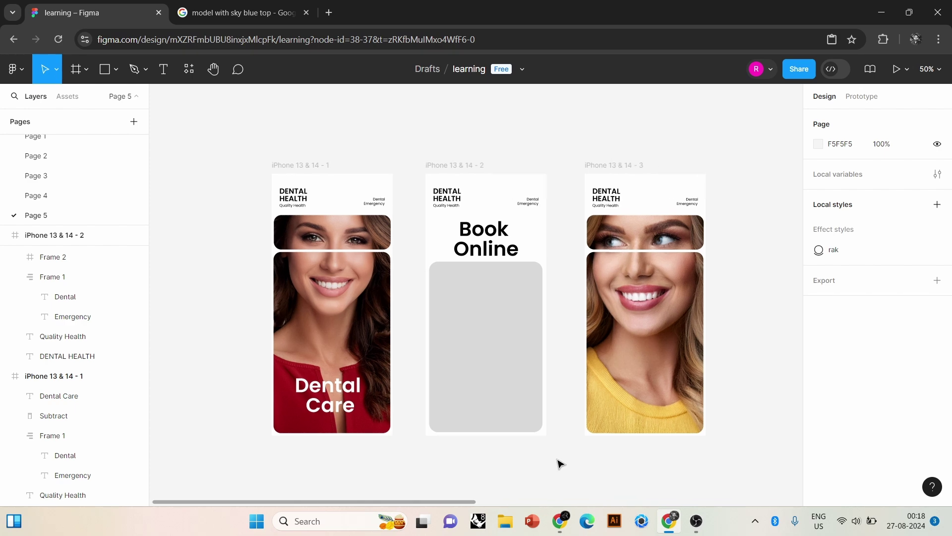
pyautogui.scroll(-3, 559, 464)
# - Move the blue-top photo into the middle screen's placeholder and enlarge it to cover it
pyautogui.click(682, 319)
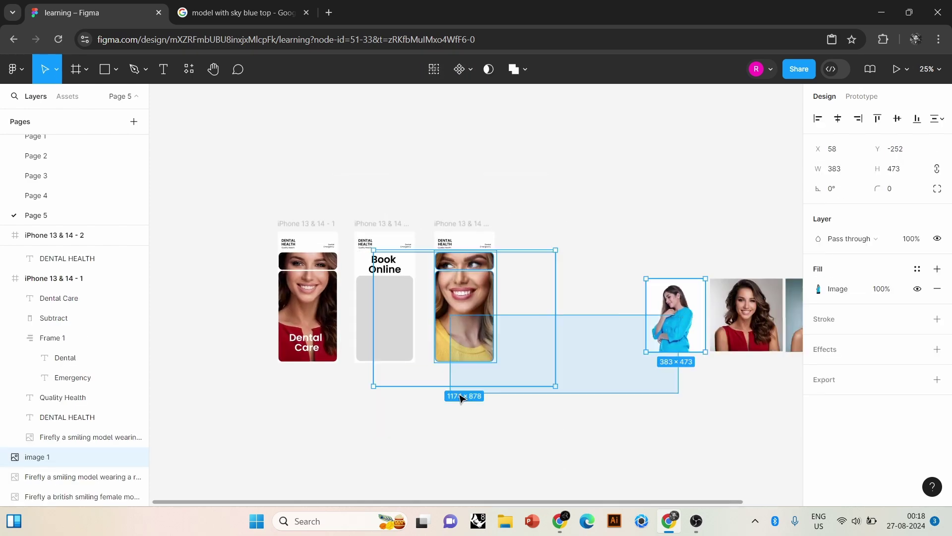
pyautogui.moveTo(682, 318); pyautogui.dragTo(580, 397)
pyautogui.moveTo(676, 315); pyautogui.dragTo(387, 337)
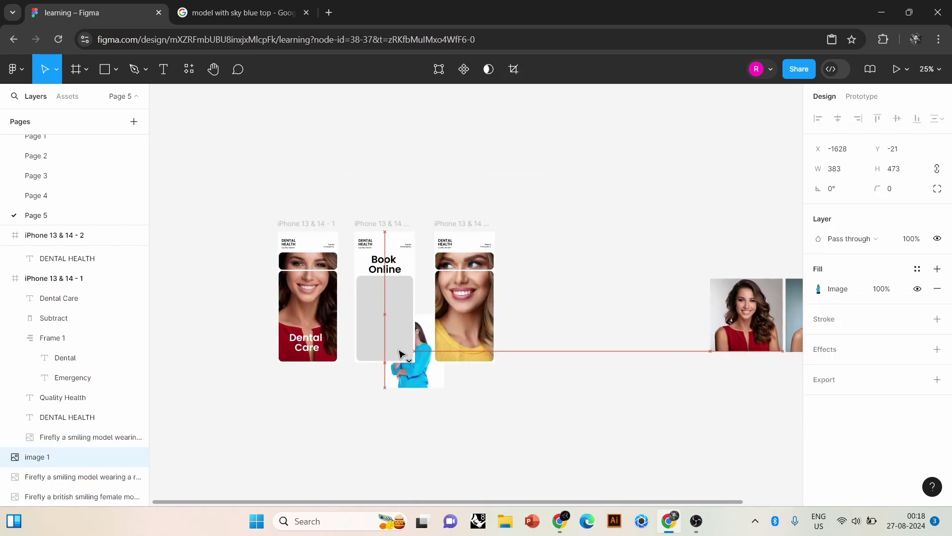
pyautogui.scroll(3, 534, 419)
pyautogui.scroll(-1, 507, 411)
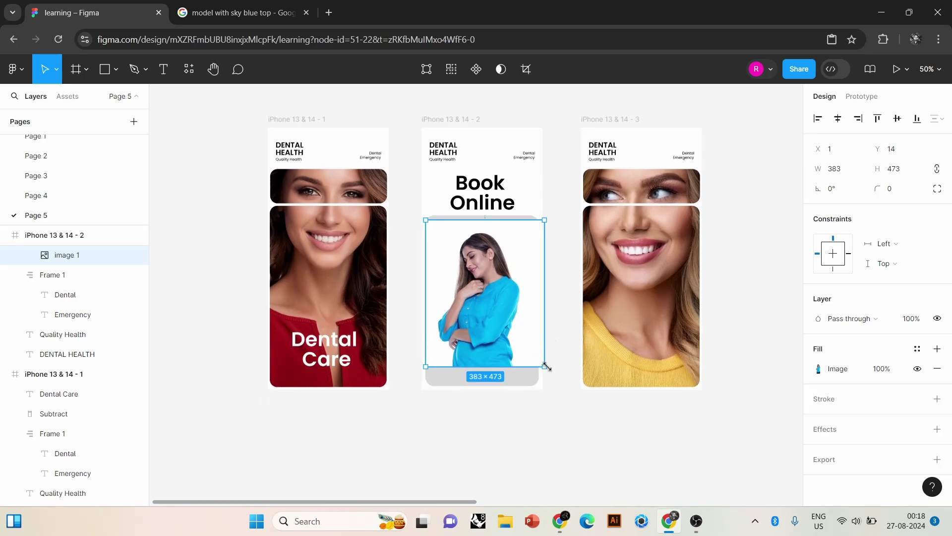
pyautogui.moveTo(546, 366); pyautogui.dragTo(519, 243)
pyautogui.moveTo(506, 279); pyautogui.dragTo(518, 274)
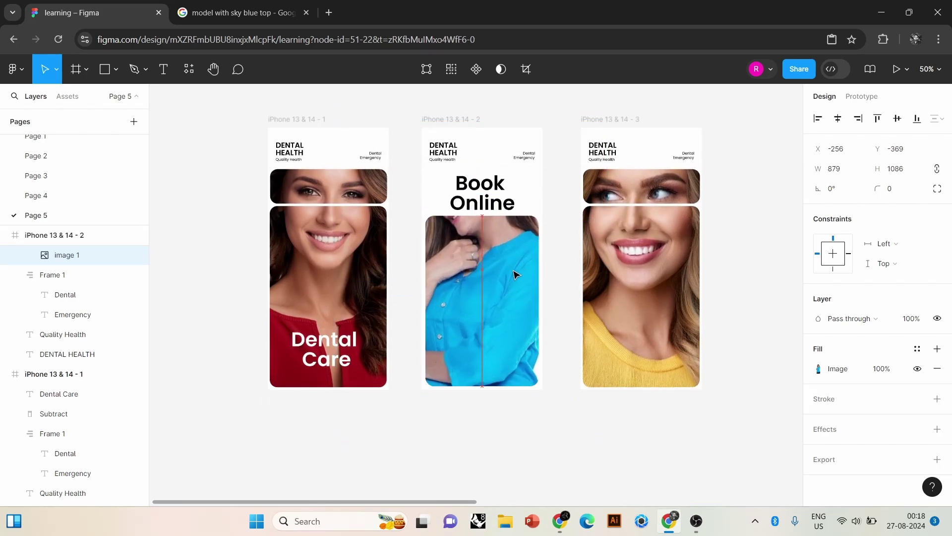
# - Apply a Layer blur effect of 100 to the blue-top photo
pyautogui.click(937, 429)
pyautogui.click(873, 449)
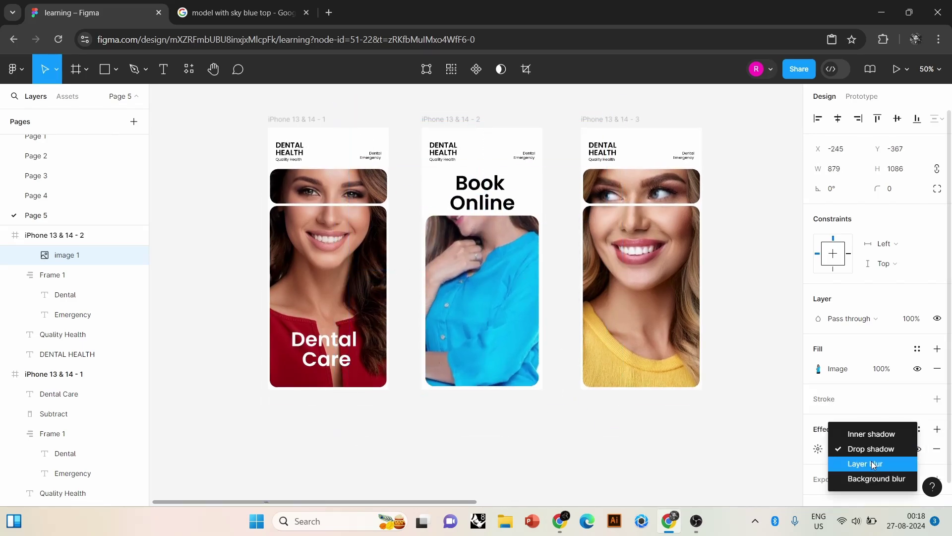
pyautogui.click(869, 463)
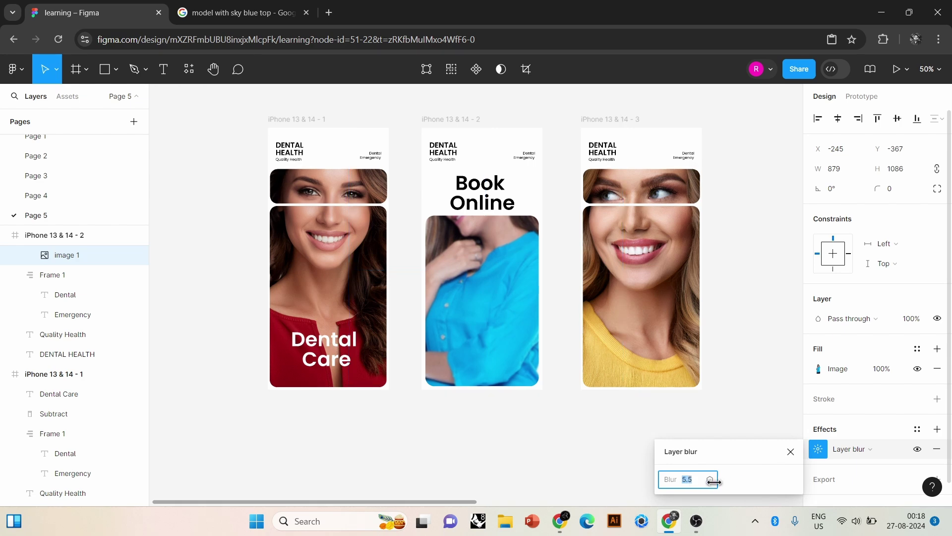
pyautogui.moveTo(707, 485); pyautogui.dragTo(634, 453)
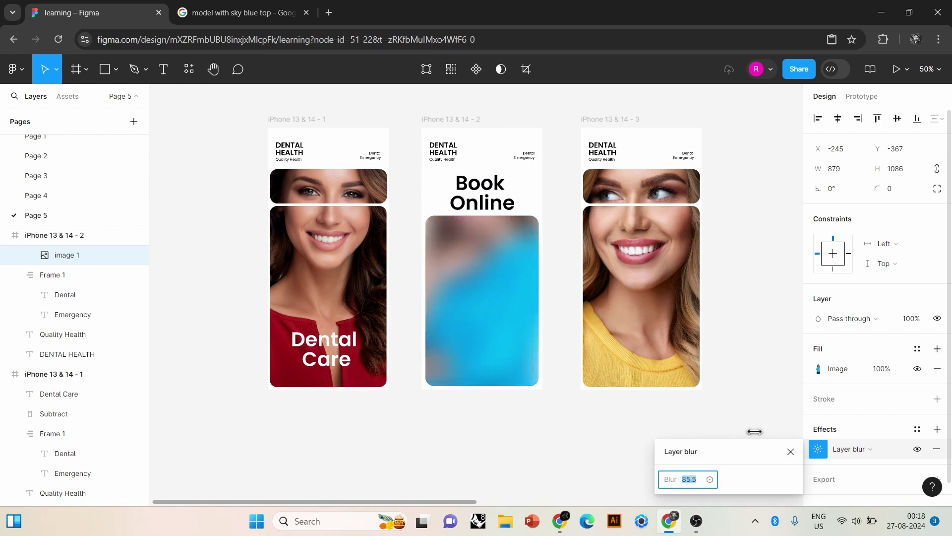
pyautogui.moveTo(754, 431)
pyautogui.mouseDown()
pyautogui.moveTo(743, 413)
pyautogui.moveTo(614, 423)
pyautogui.mouseUp()
pyautogui.click(700, 482)
pyautogui.press('BackSpace')
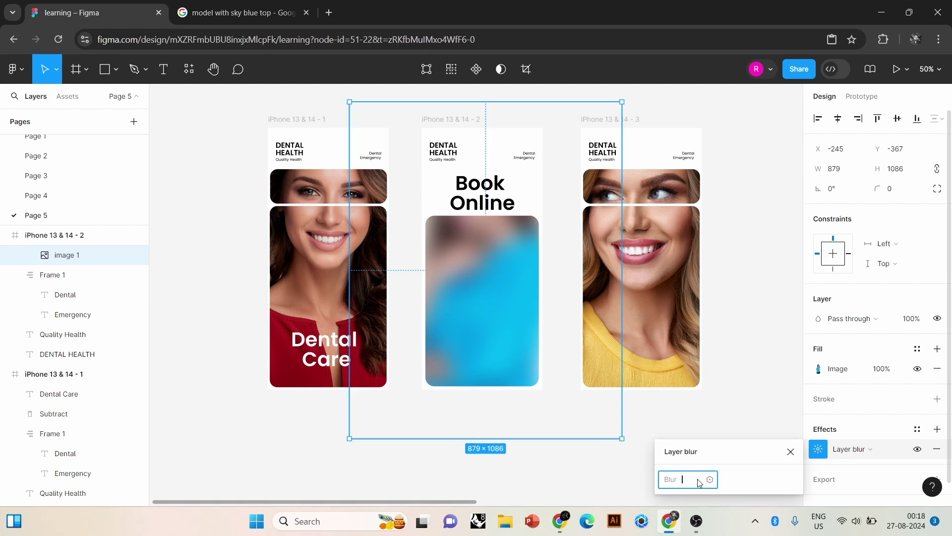
pyautogui.write('100')
pyautogui.press('Return')
pyautogui.click(747, 399)
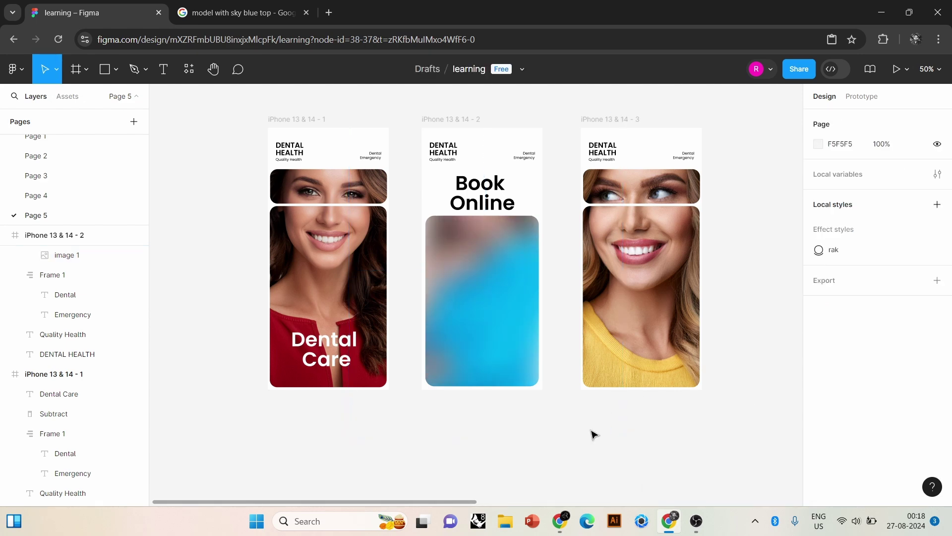
# - Add a 'Your Name' text box at size 20 on the blurred photo
pyautogui.hotkey('shift', '0')
pyautogui.scroll(4, 514, 315)
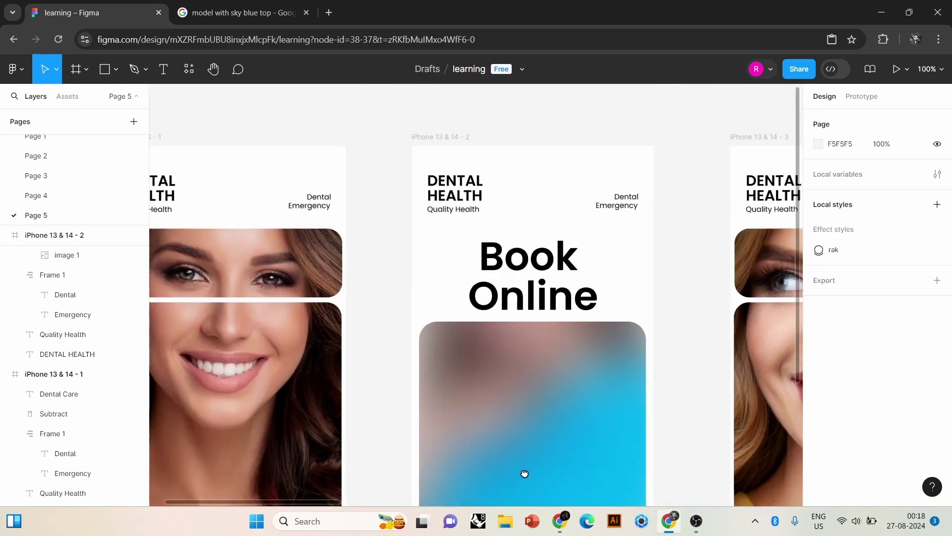
pyautogui.click(162, 70)
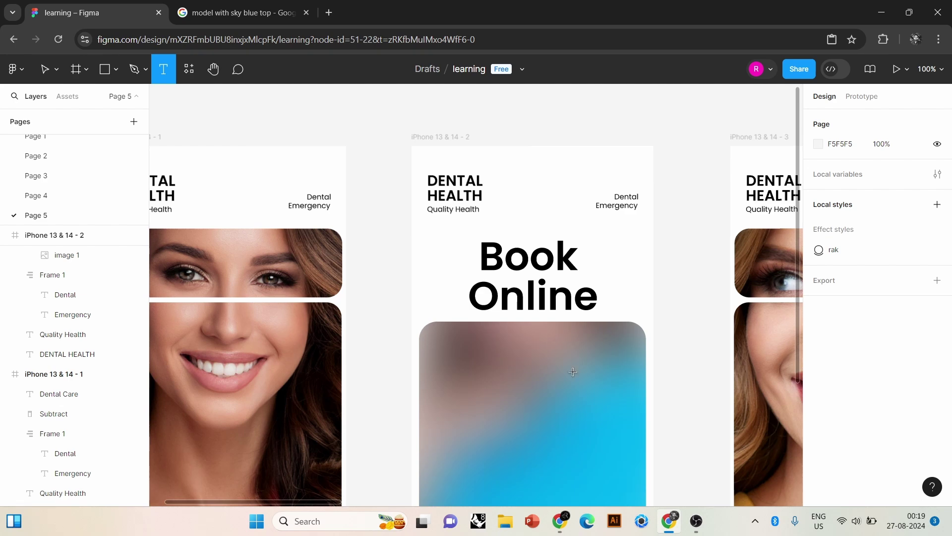
pyautogui.moveTo(485, 352); pyautogui.dragTo(585, 374)
pyautogui.click(926, 389)
pyautogui.click(908, 298)
pyautogui.write('Your name')
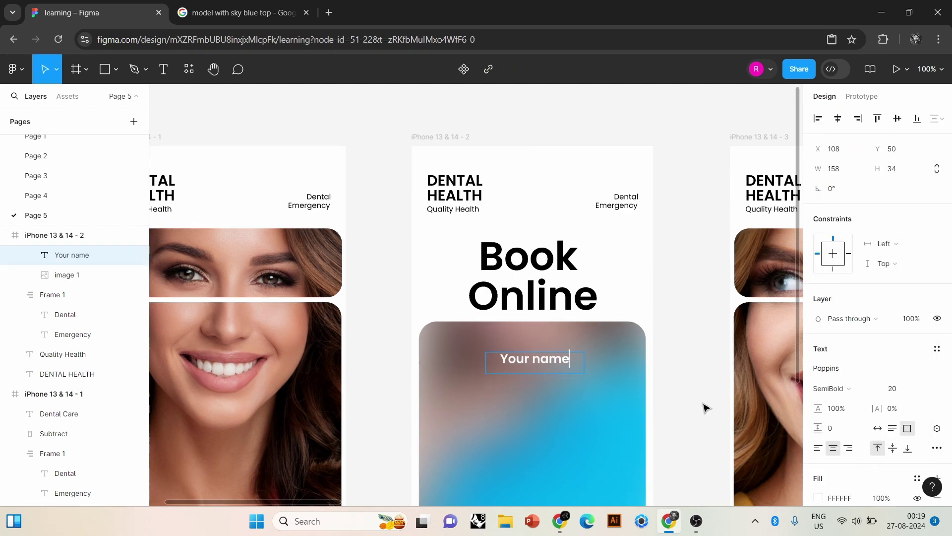
# - Make the Your Name label Medium weight, hug its width, and wrap it in auto layout
pyautogui.press('BackSpace')
pyautogui.press('BackSpace')
pyautogui.press('BackSpace')
pyautogui.write('N')
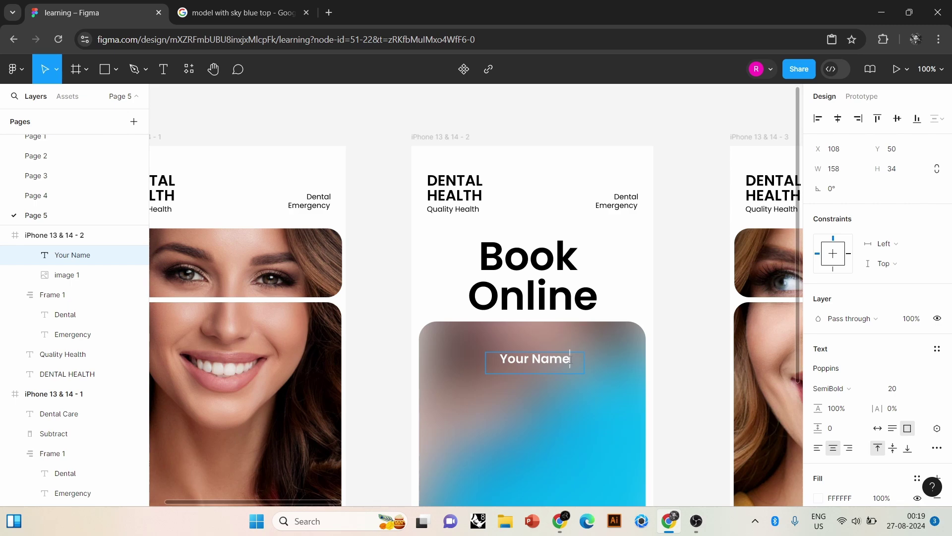
pyautogui.click(833, 389)
pyautogui.click(839, 264)
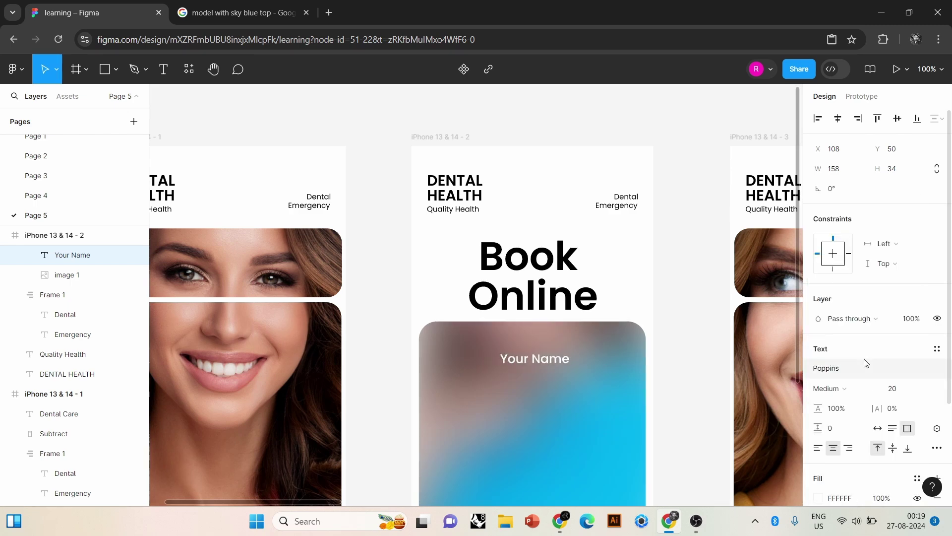
pyautogui.click(877, 428)
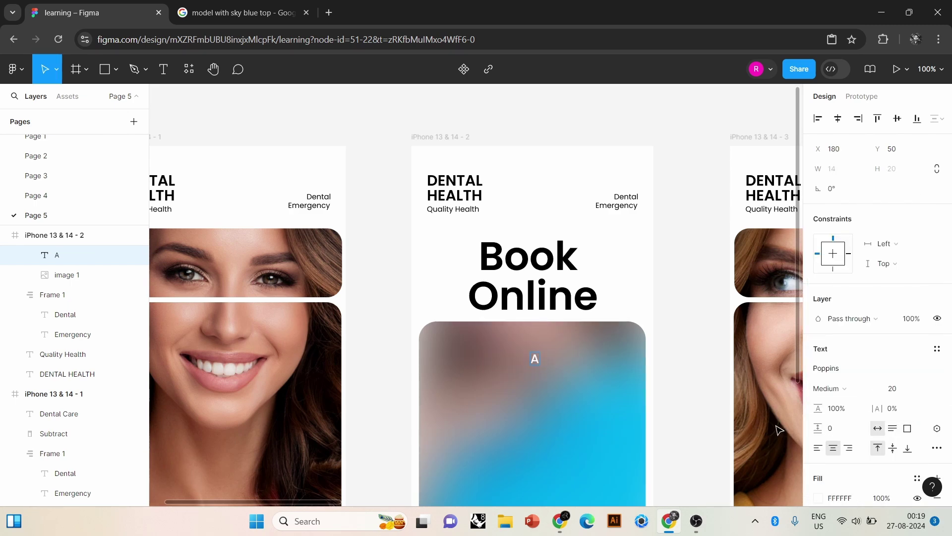
pyautogui.write('Your Name')
pyautogui.press('Escape')
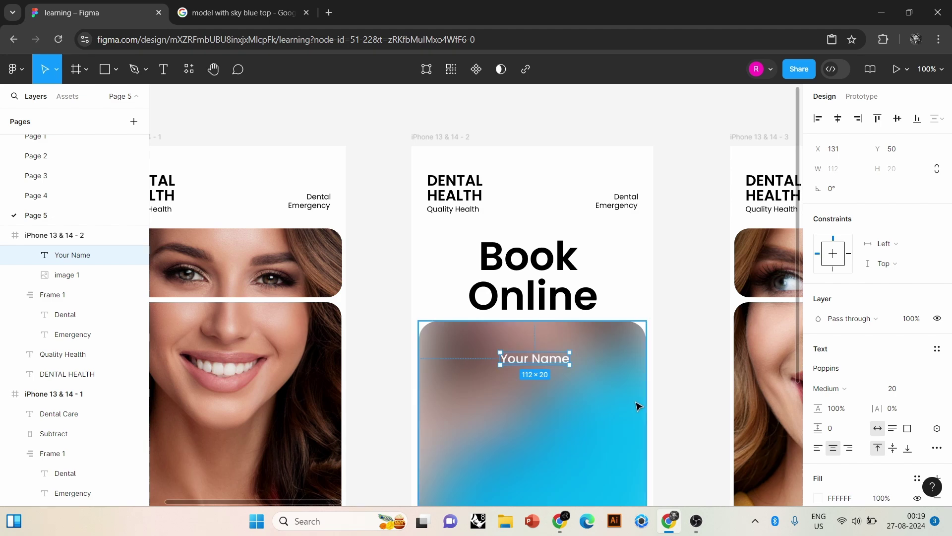
pyautogui.hotkey('shift', 'a')
# - Set the Your Name auto layout horizontal padding to 40 and increase its vertical padding
pyautogui.click(838, 218)
pyautogui.write('40')
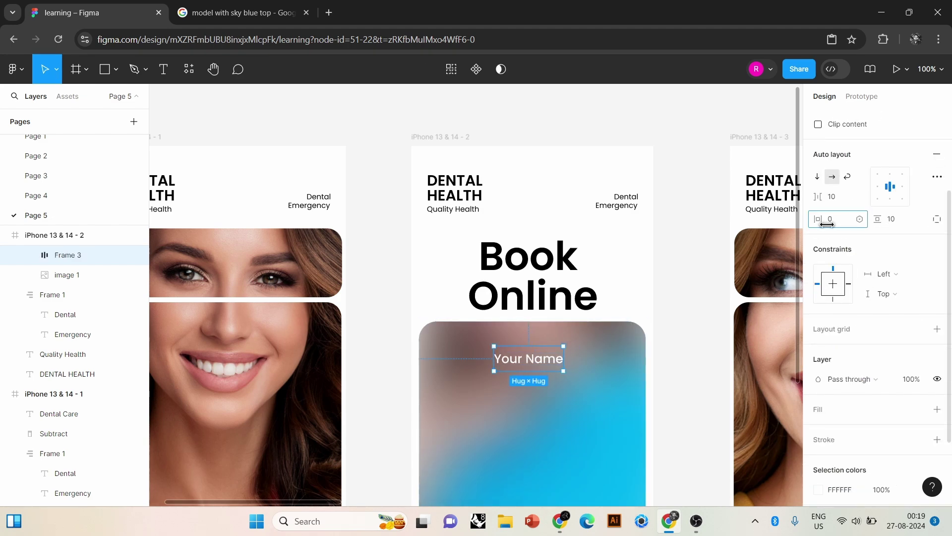
pyautogui.press('Return')
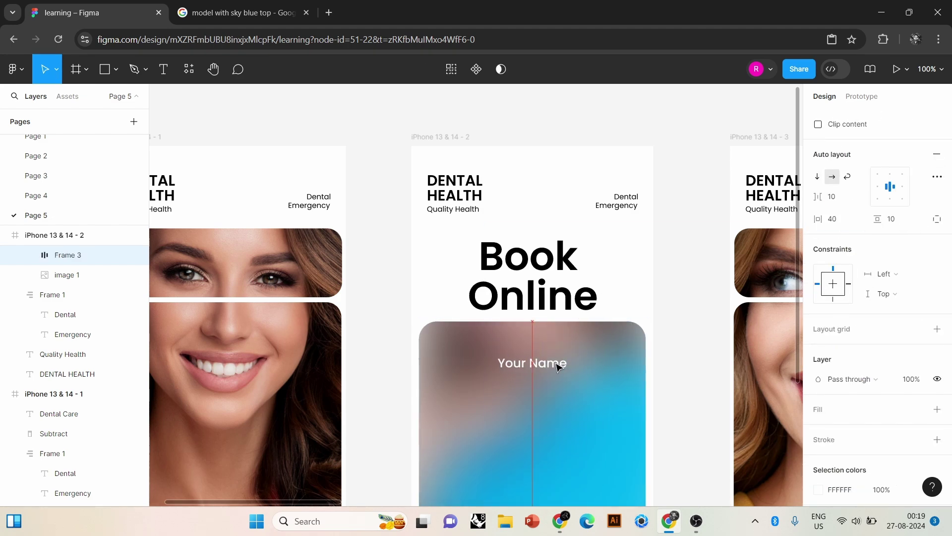
pyautogui.moveTo(877, 219); pyautogui.dragTo(898, 222)
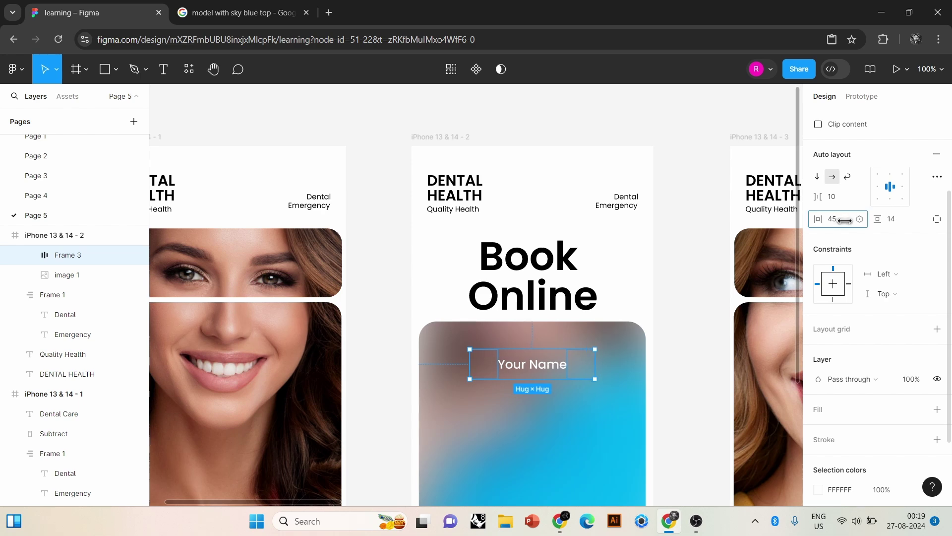
pyautogui.scroll(3, 847, 247)
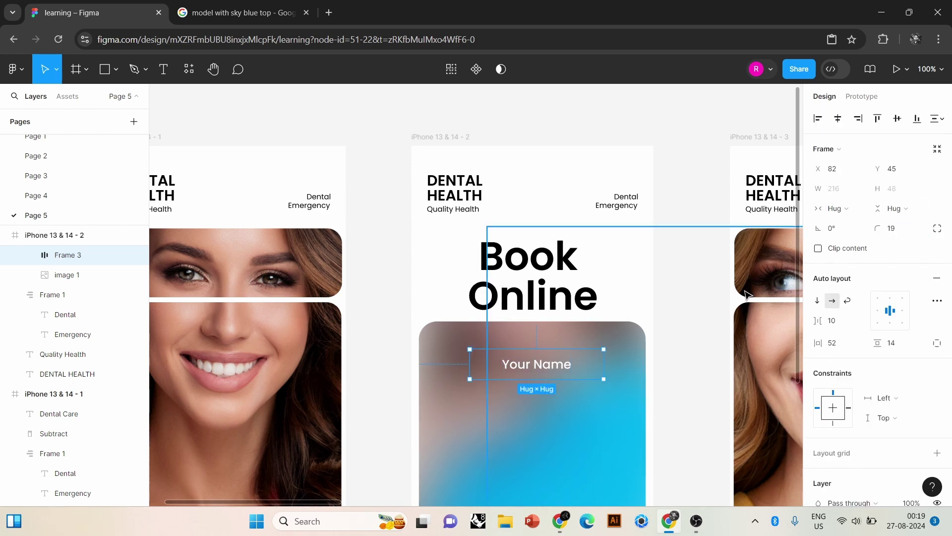
pyautogui.scroll(-5, 893, 447)
# - Add a black 000000 fill behind the Your Name label
pyautogui.click(936, 319)
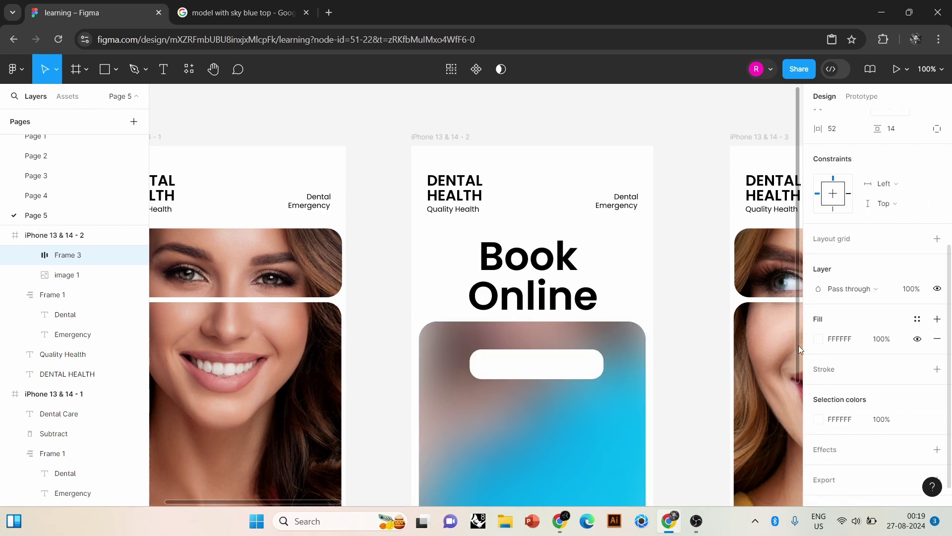
pyautogui.click(818, 339)
pyautogui.write('000000')
pyautogui.press('Return')
pyautogui.click(791, 149)
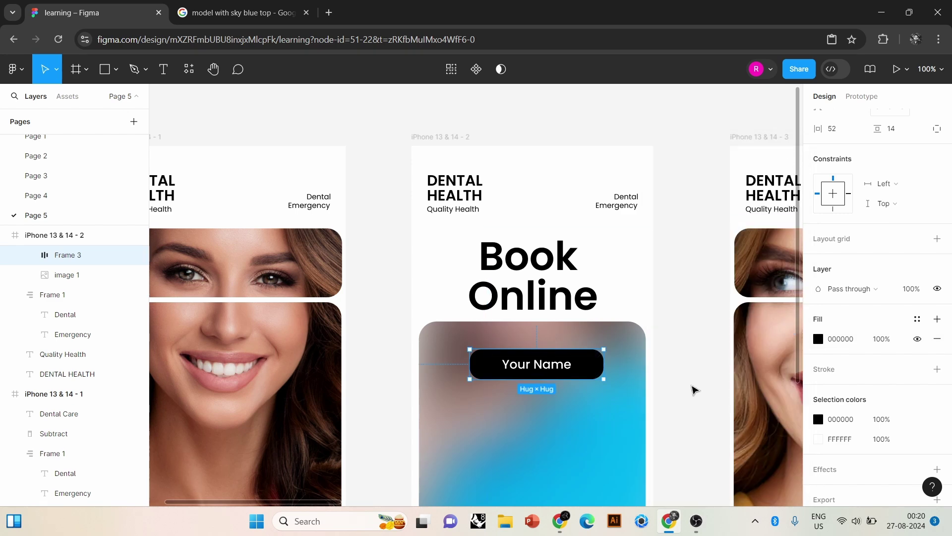
pyautogui.scroll(5, 891, 223)
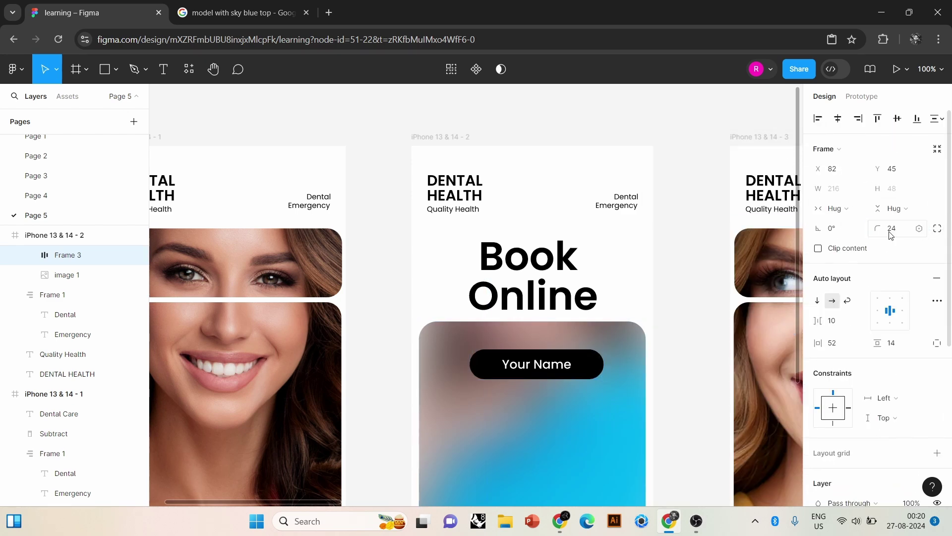
# - Widen the button's padding, move it up on the card, and round corners to about 30
pyautogui.moveTo(877, 342); pyautogui.dragTo(899, 342)
pyautogui.moveTo(818, 343); pyautogui.dragTo(871, 346)
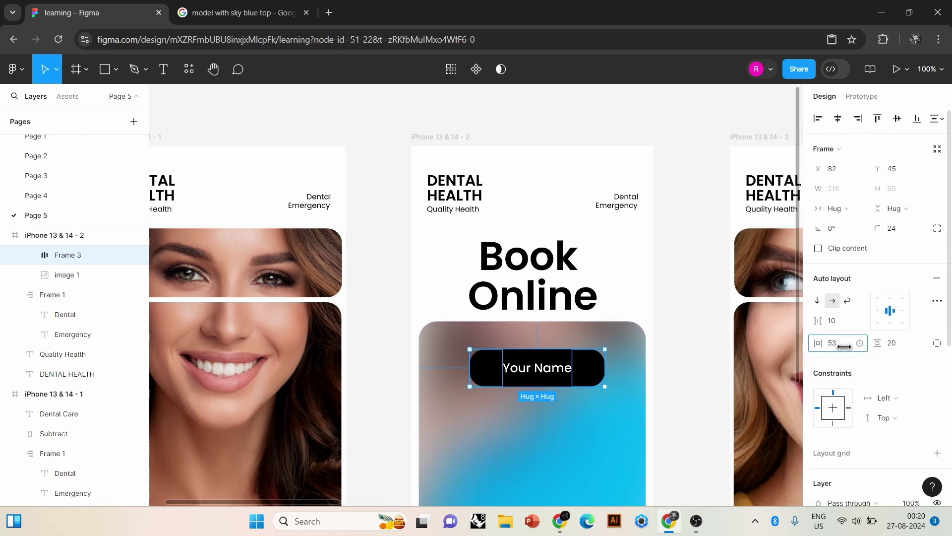
pyautogui.moveTo(601, 365)
pyautogui.mouseDown()
pyautogui.moveTo(544, 368)
pyautogui.moveTo(633, 352)
pyautogui.moveTo(628, 362)
pyautogui.mouseUp()
pyautogui.moveTo(878, 228); pyautogui.dragTo(918, 227)
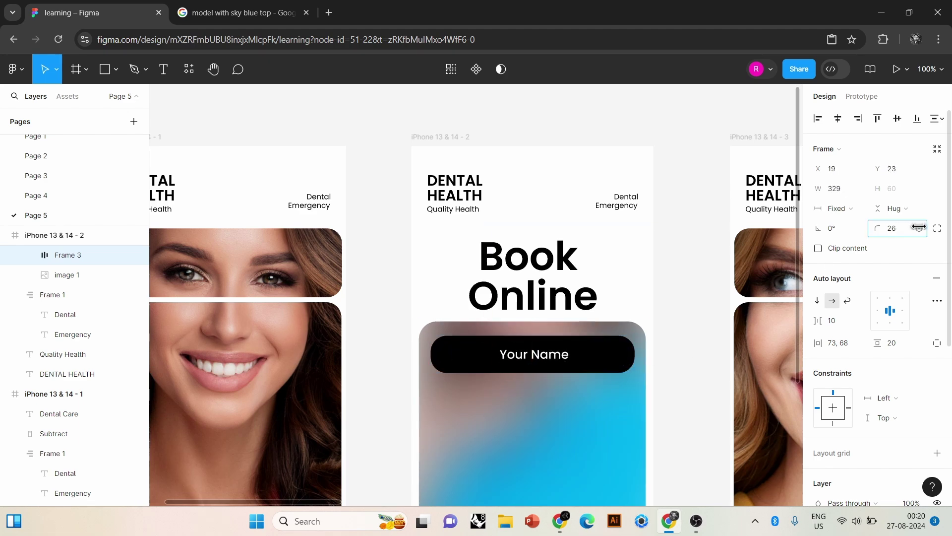
pyautogui.click(695, 196)
# - Set the Your Name button's black fill to 30% opacity
pyautogui.click(623, 362)
pyautogui.scroll(-5, 913, 370)
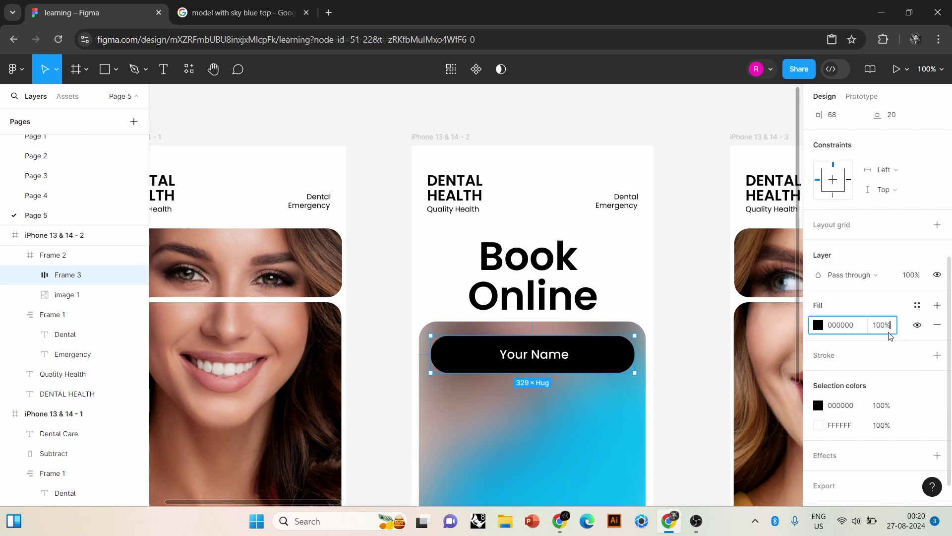
pyautogui.write('10')
pyautogui.press('Return')
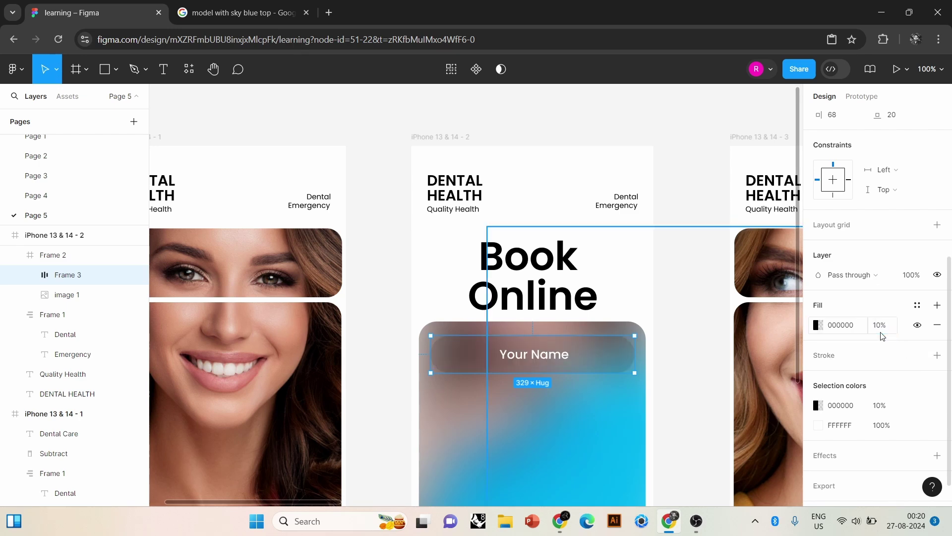
pyautogui.write('0')
pyautogui.press('Return')
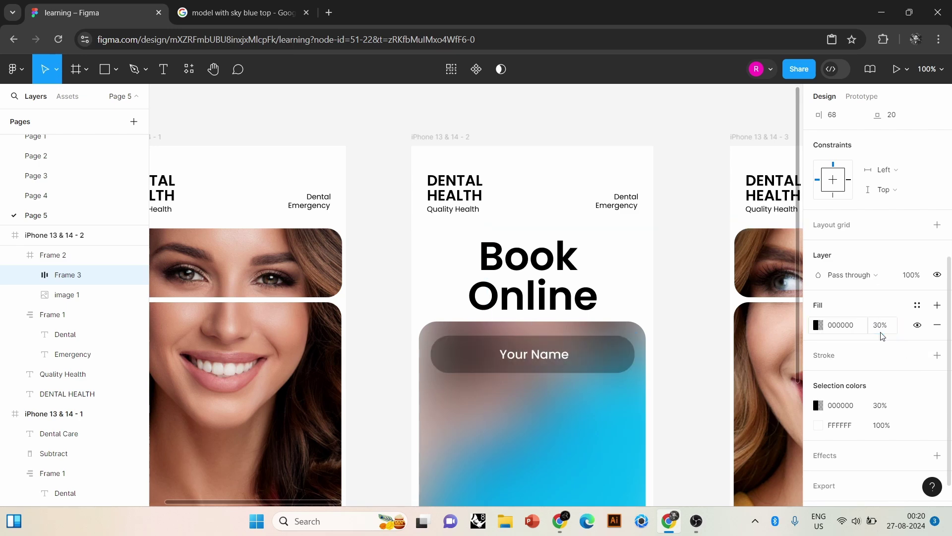
# - Make the Your Name button 71 px tall
pyautogui.click(649, 320)
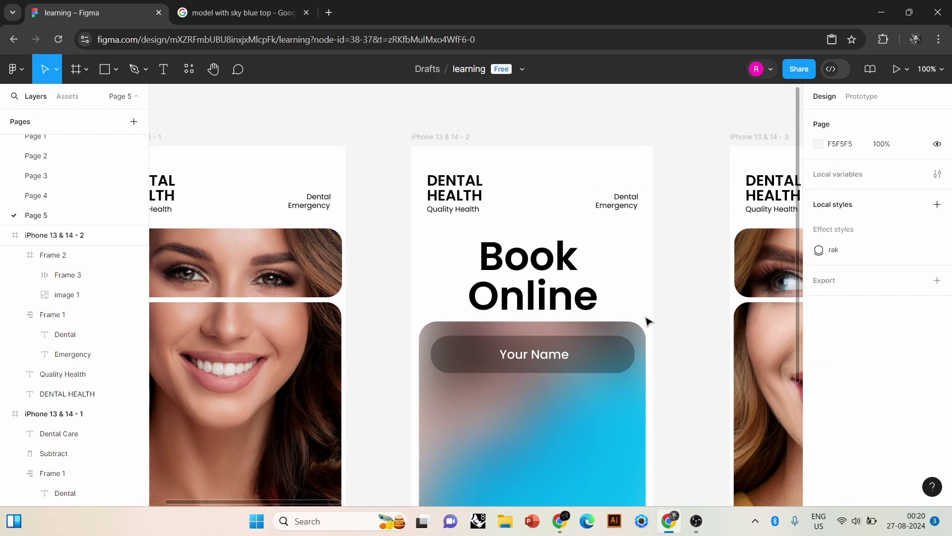
pyautogui.scroll(-3, 601, 236)
pyautogui.doubleClick(591, 250)
pyautogui.moveTo(573, 253); pyautogui.dragTo(573, 259)
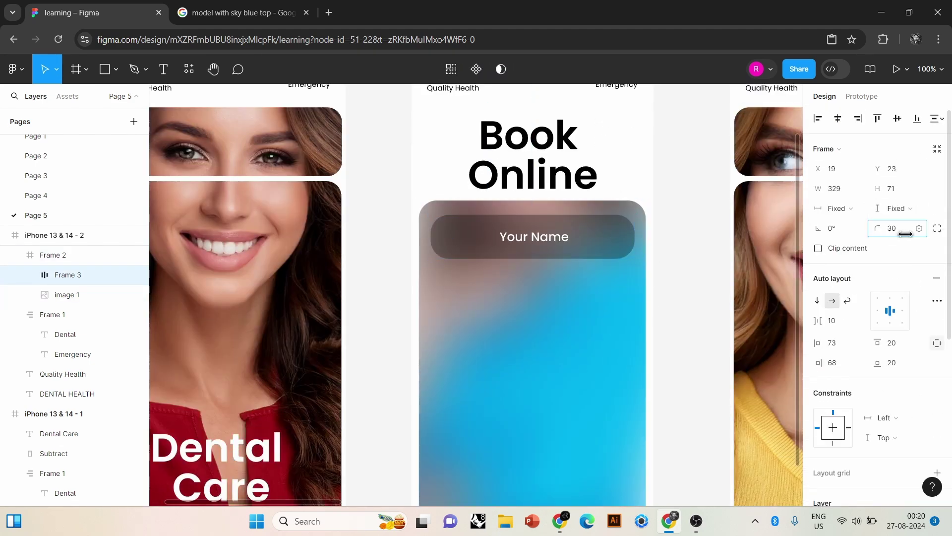
pyautogui.click(673, 272)
pyautogui.hscroll(1, 565, 223)
# - Duplicate the Your Name pill button and place the copy just below the original
pyautogui.click(572, 230)
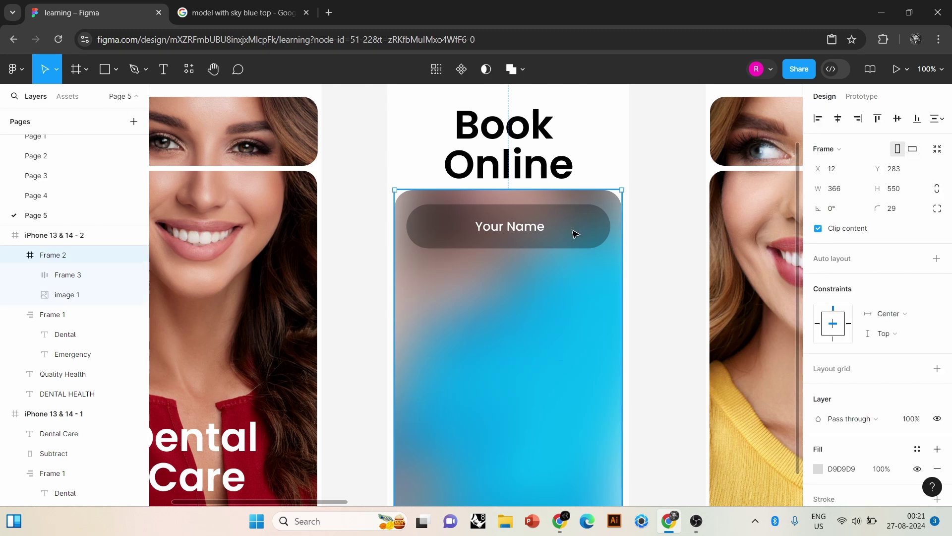
pyautogui.doubleClick(576, 233)
pyautogui.hotkey('ctrl', 'd')
pyautogui.moveTo(573, 298); pyautogui.dragTo(540, 281)
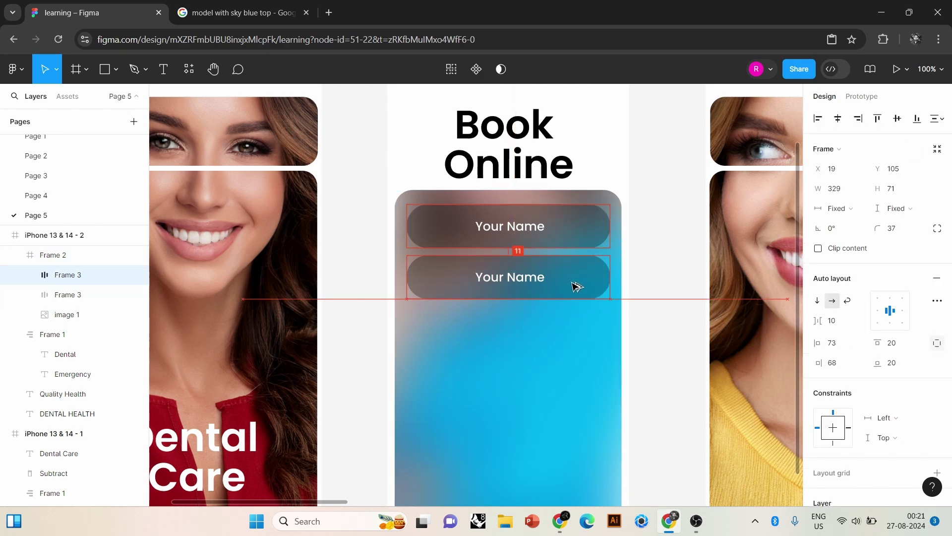
pyautogui.doubleClick(539, 281)
pyautogui.press('Return')
pyautogui.write('Y')
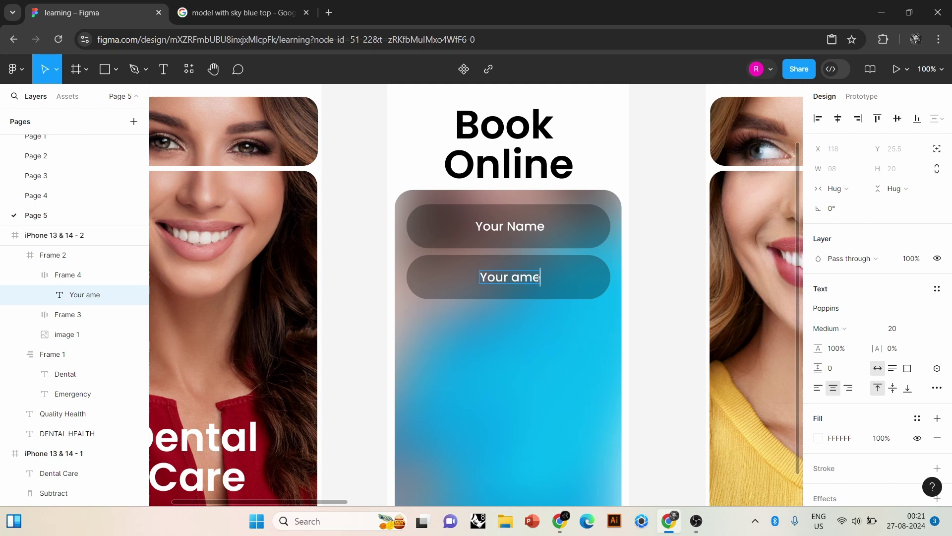
pyautogui.write('N')
pyautogui.click(654, 337)
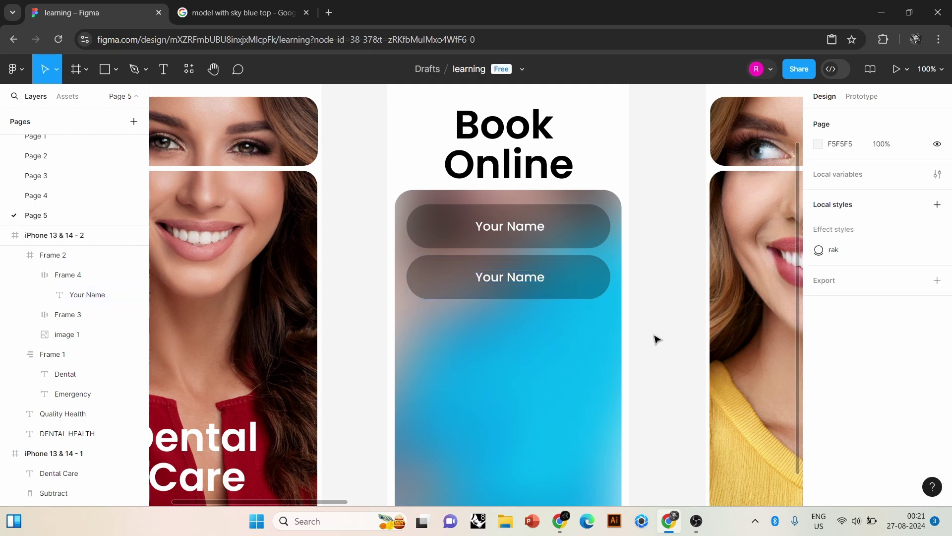
# - Zoom to 200% and Alt-drag a copy of the Your Name text lower on the card
pyautogui.scroll(-2, 654, 337)
pyautogui.hotkey('ctrl', '+')
pyautogui.moveTo(649, 337); pyautogui.dragTo(574, 290)
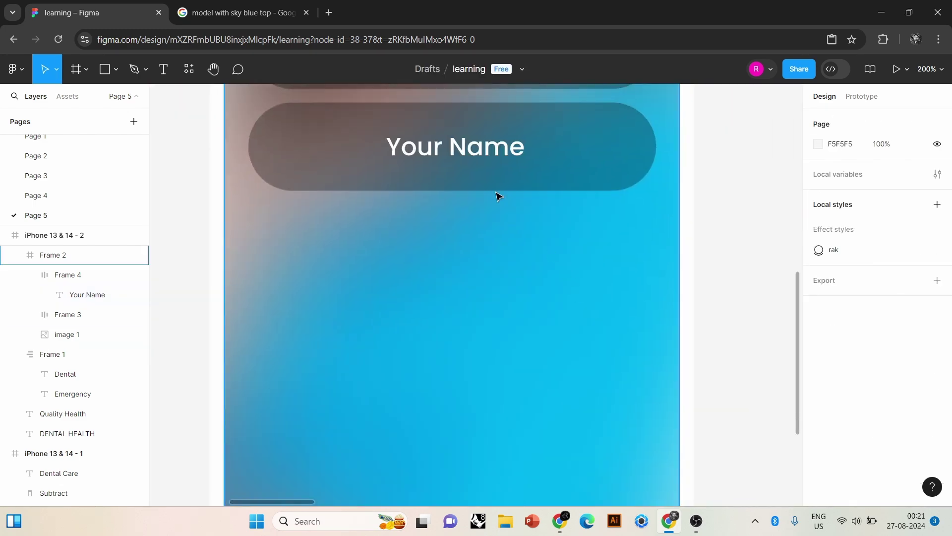
pyautogui.doubleClick(472, 151)
pyautogui.press('Return')
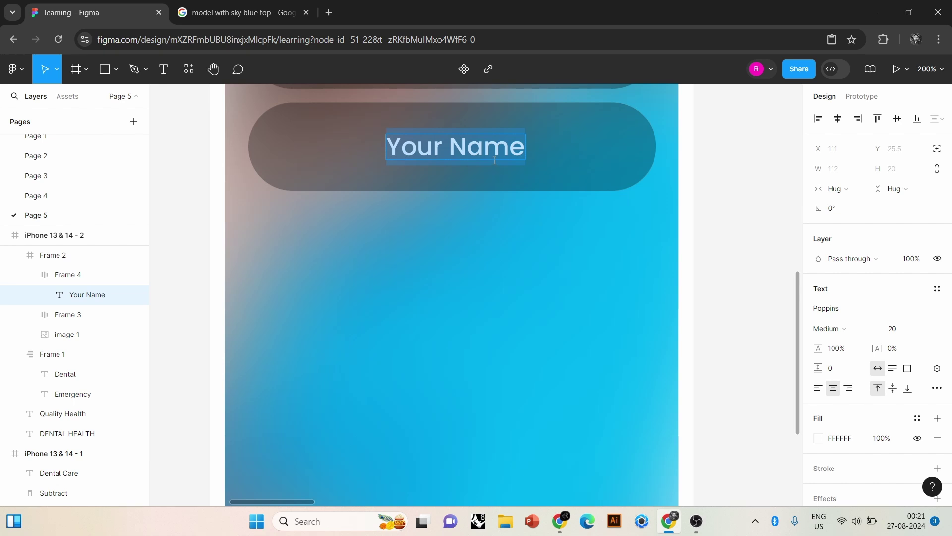
pyautogui.click(502, 156)
pyautogui.press('Escape')
pyautogui.moveTo(498, 166); pyautogui.dragTo(499, 286)
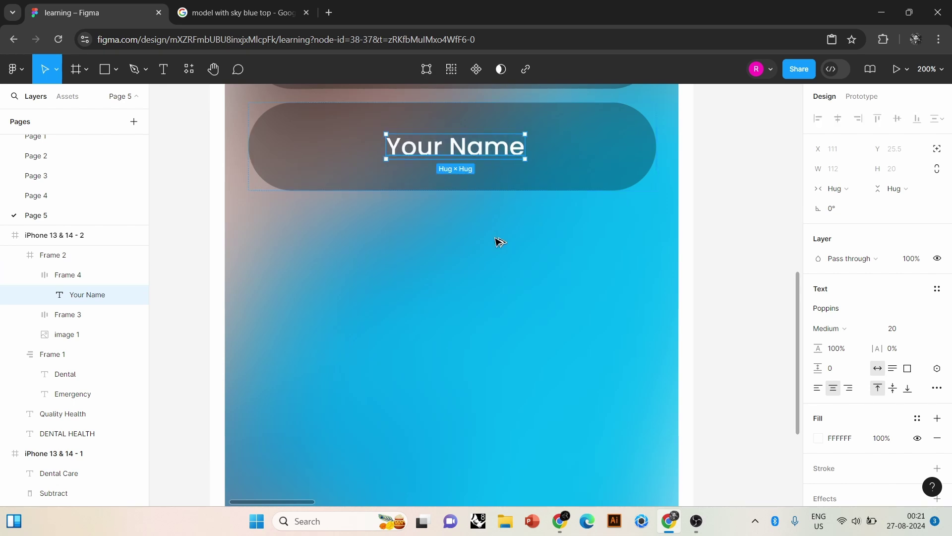
pyautogui.press('Return')
# - Clear the copied text's contents and make the 25 text black
pyautogui.press('BackSpace')
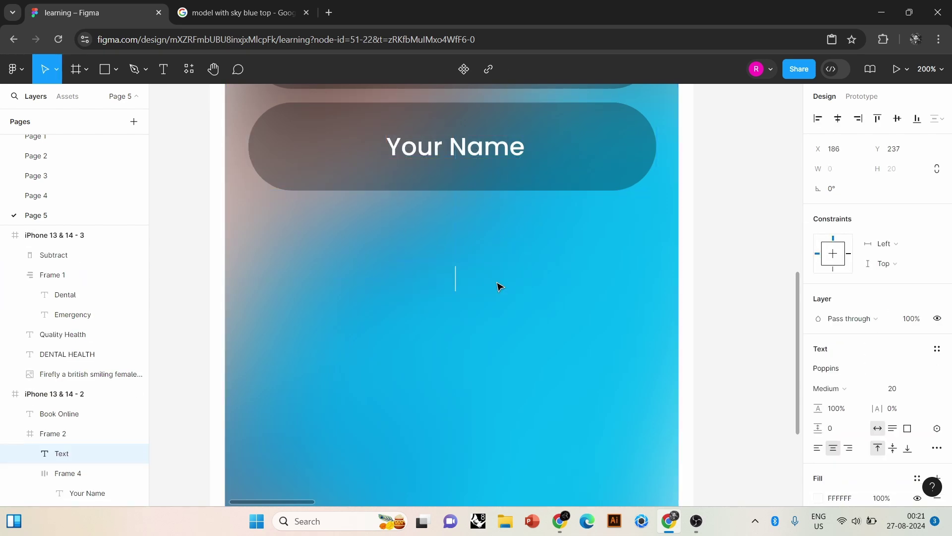
pyautogui.write('25')
pyautogui.scroll(-3, 872, 347)
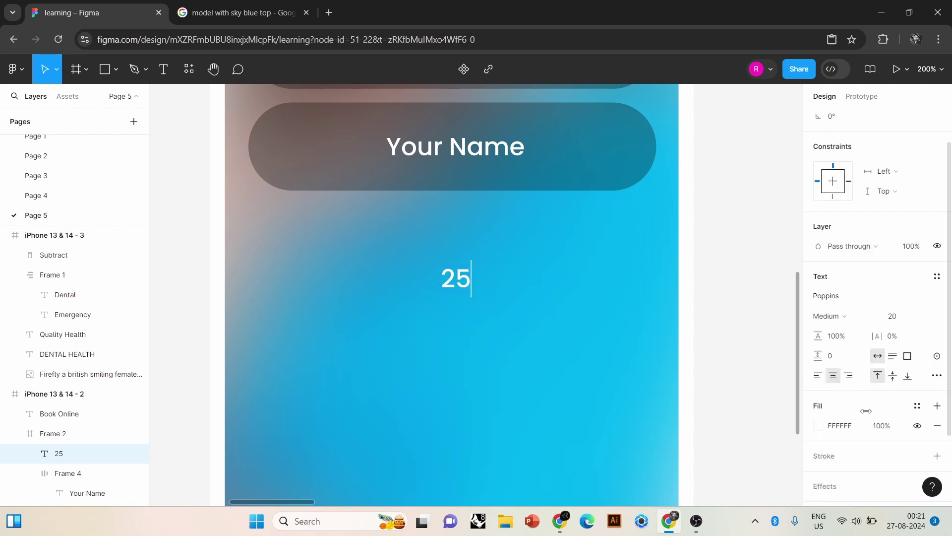
pyautogui.click(818, 369)
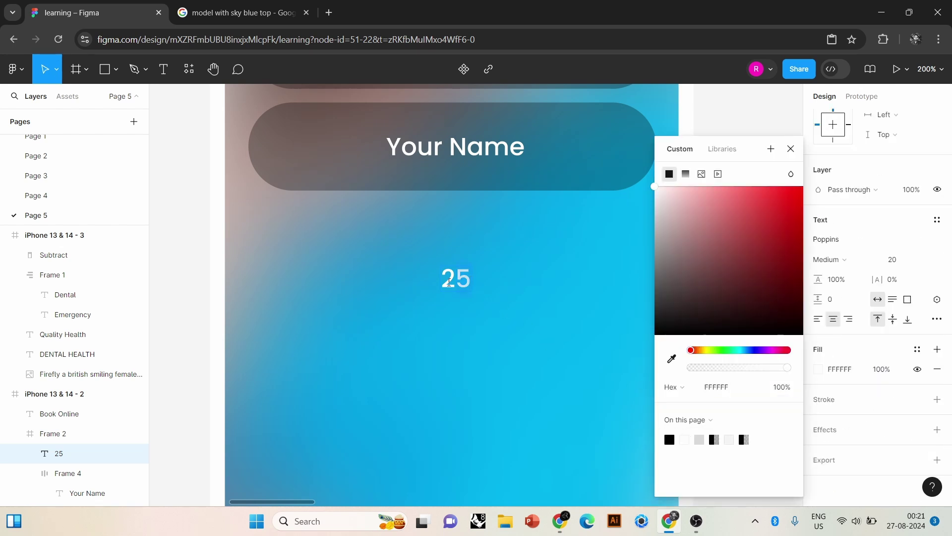
pyautogui.click(669, 440)
pyautogui.press('Escape')
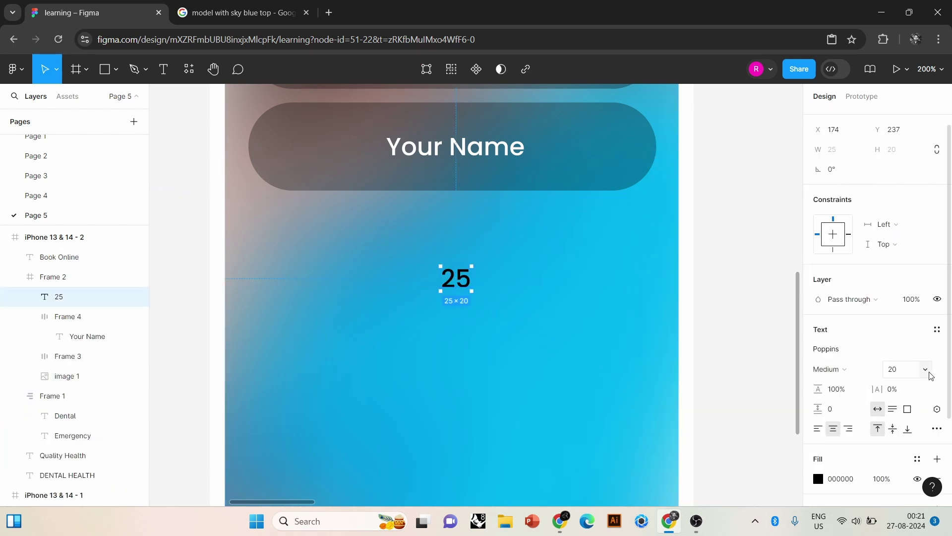
pyautogui.click(684, 350)
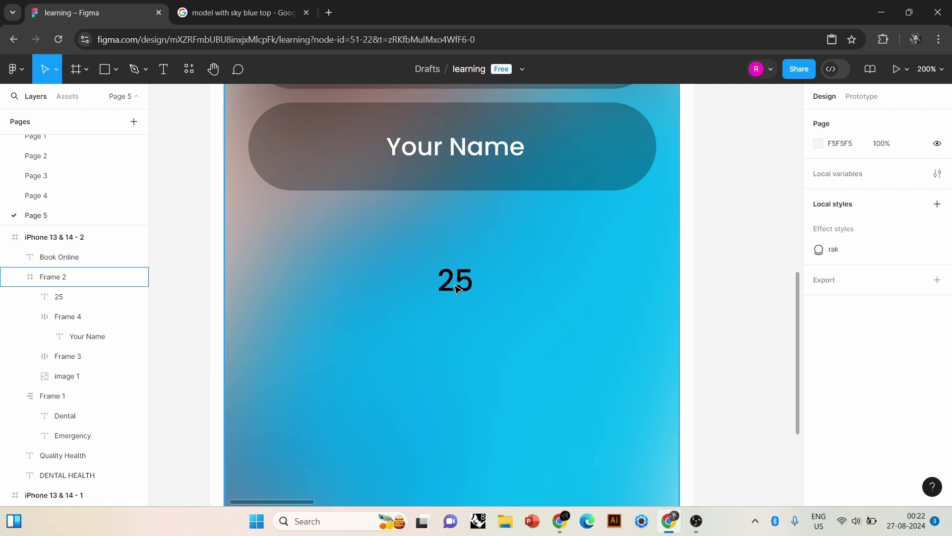
# - Copy the 25 text below as Thu and set it to font size 14
pyautogui.doubleClick(469, 284)
pyautogui.moveTo(466, 284); pyautogui.dragTo(467, 316)
pyautogui.write('Thu')
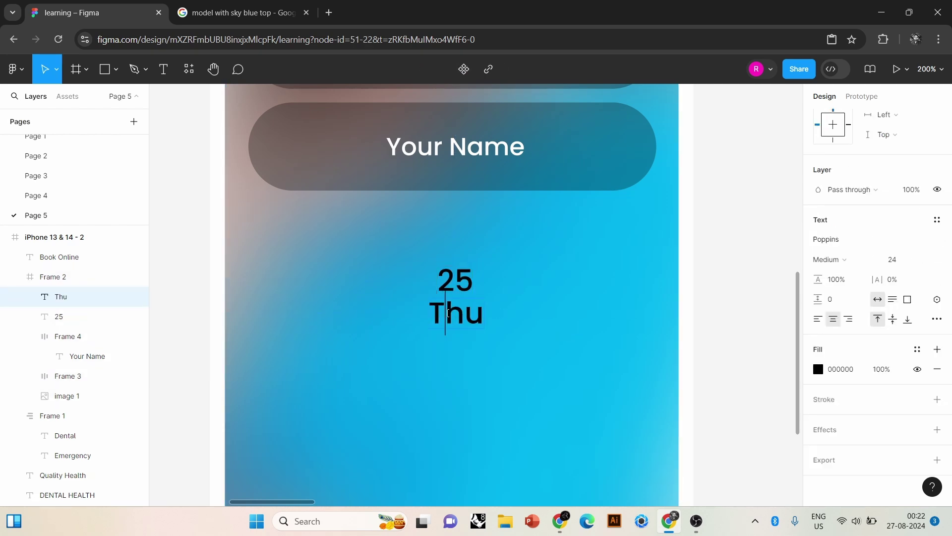
pyautogui.click(917, 259)
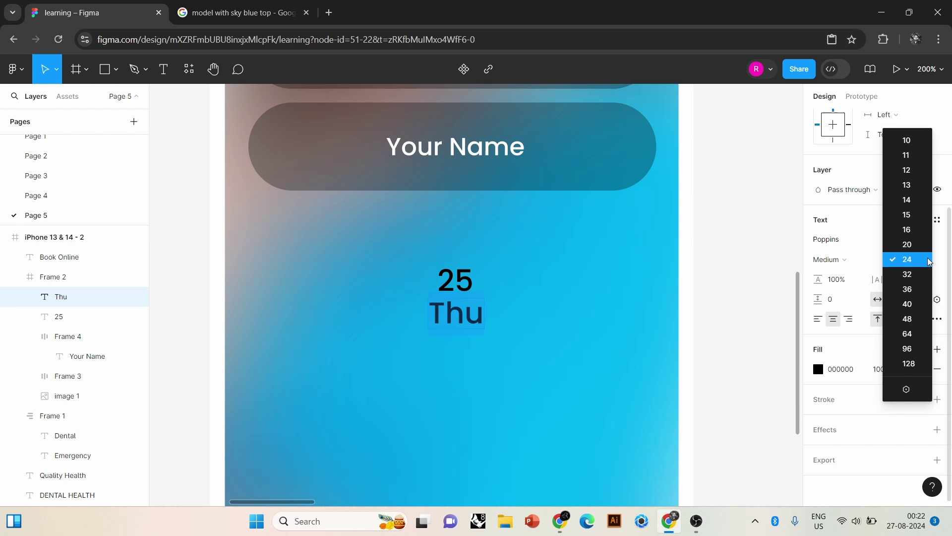
pyautogui.click(910, 200)
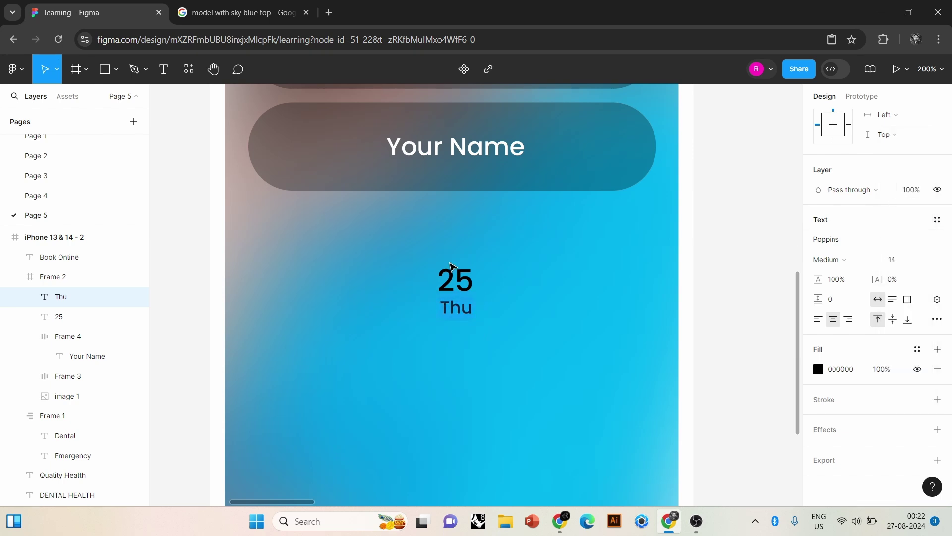
# - Enlarge the 25 to font size 32 and select it together with Thu
pyautogui.click(469, 281)
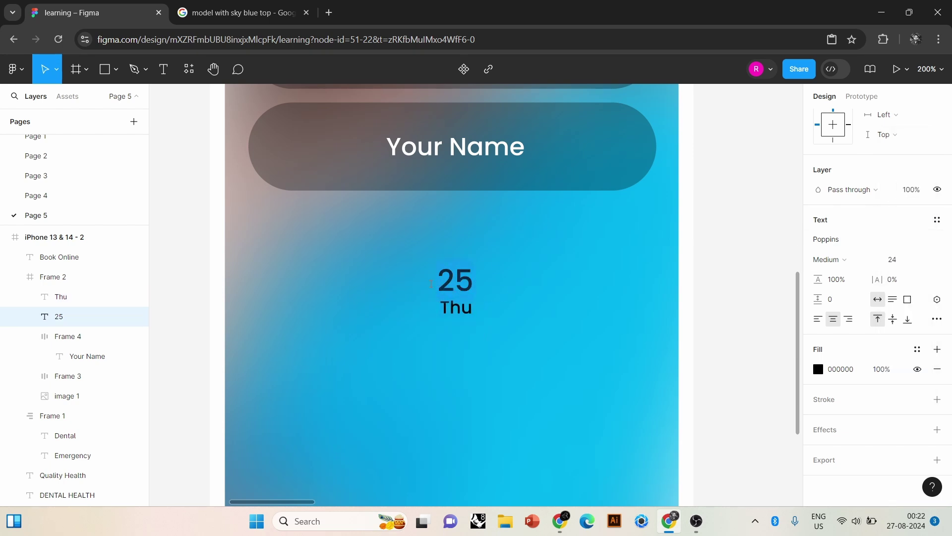
pyautogui.click(455, 282)
pyautogui.click(918, 389)
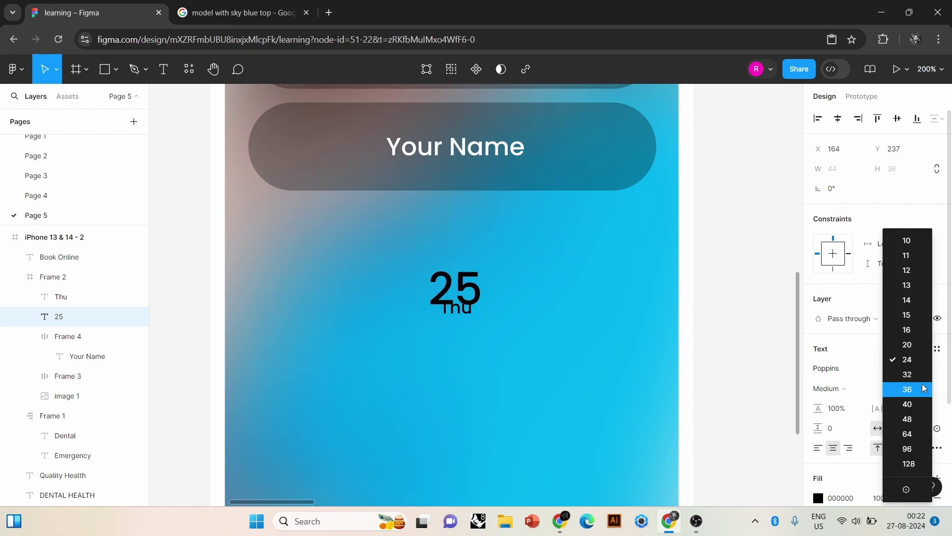
pyautogui.click(752, 332)
pyautogui.click(457, 298)
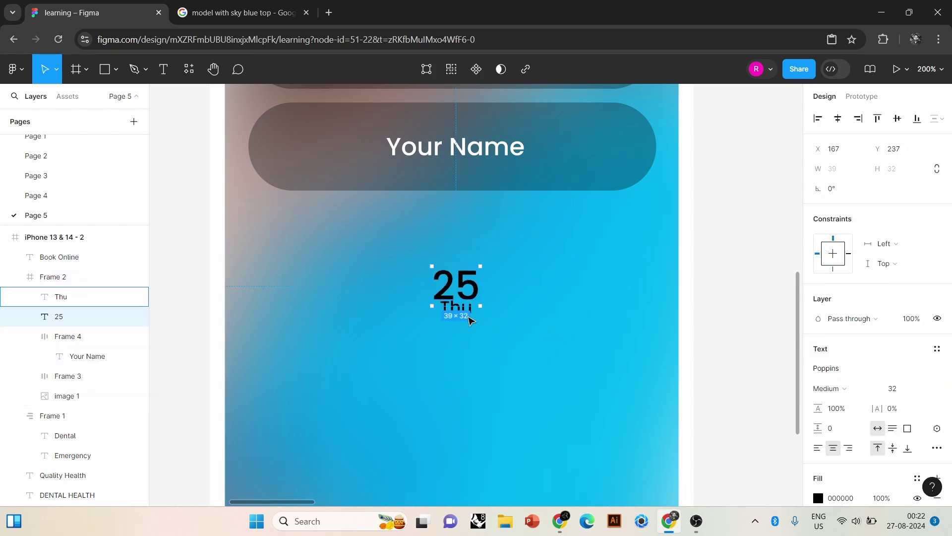
pyautogui.click(460, 318)
pyautogui.click(460, 315)
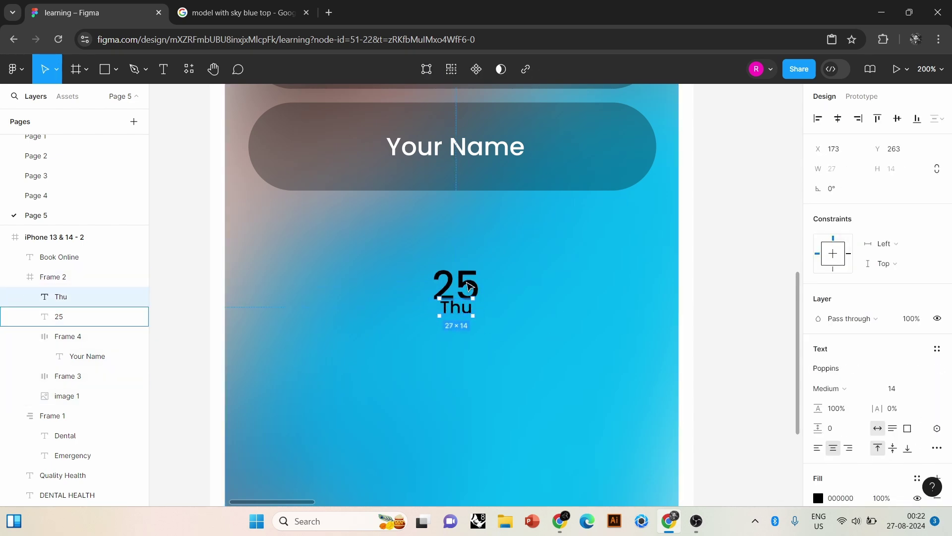
pyautogui.keyDown('shift'); pyautogui.click(468, 287); pyautogui.keyUp('shift')
# - Wrap 25 and Thu in a vertical auto-layout frame with a white fill
pyautogui.hotkey('shift', 'a')
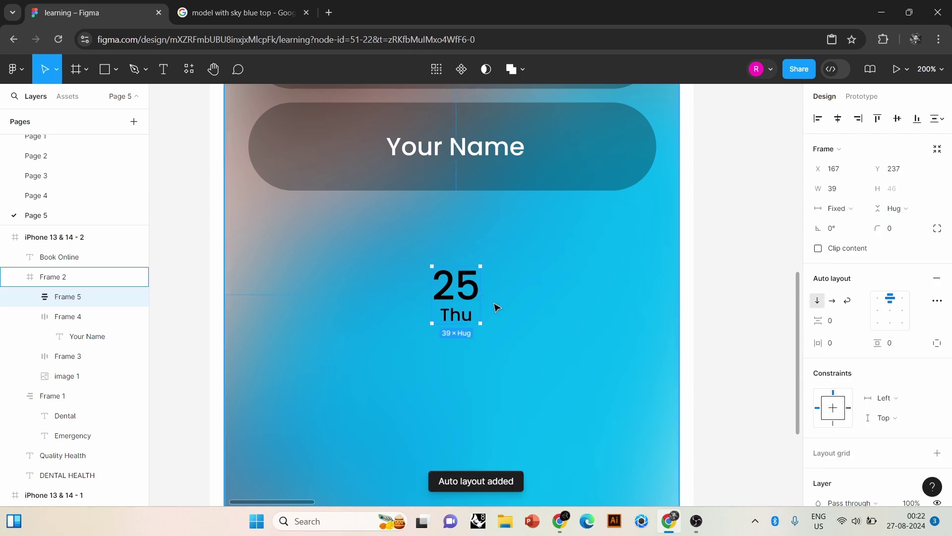
pyautogui.moveTo(838, 344); pyautogui.dragTo(761, 374)
pyautogui.scroll(-5, 918, 347)
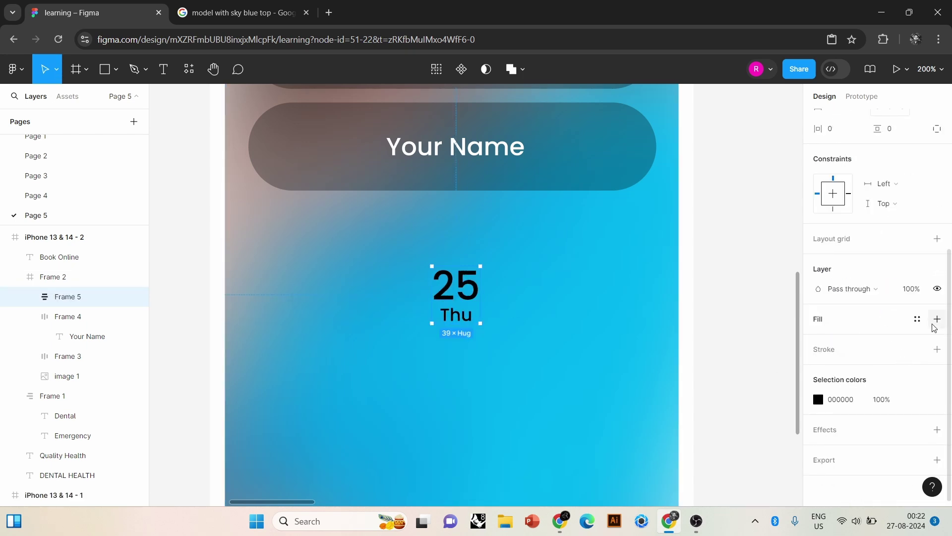
pyautogui.click(937, 318)
pyautogui.scroll(5, 893, 341)
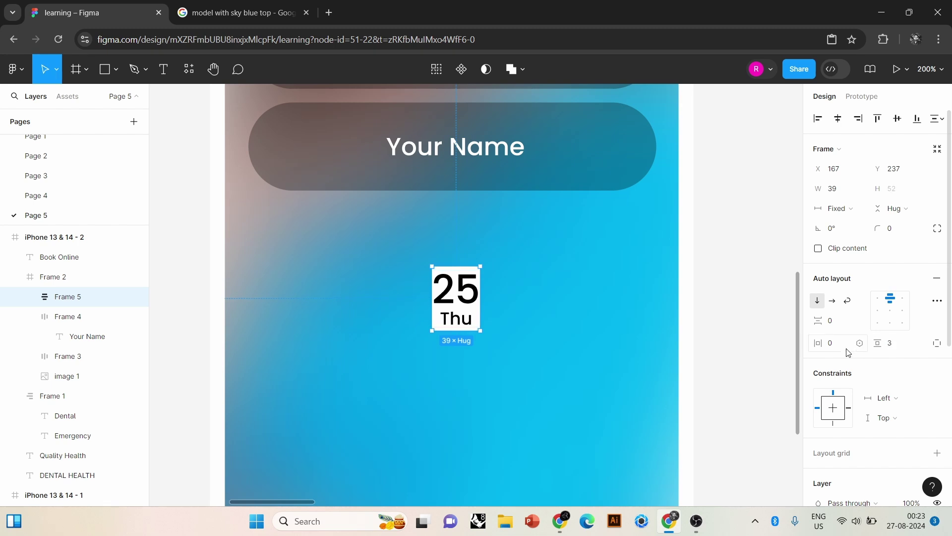
# - Give the date card Hug width, padding 13/12 and corner radius 21
pyautogui.moveTo(852, 343)
pyautogui.mouseDown()
pyautogui.moveTo(857, 349)
pyautogui.moveTo(841, 351)
pyautogui.moveTo(884, 334)
pyautogui.moveTo(899, 342)
pyautogui.mouseUp()
pyautogui.click(838, 208)
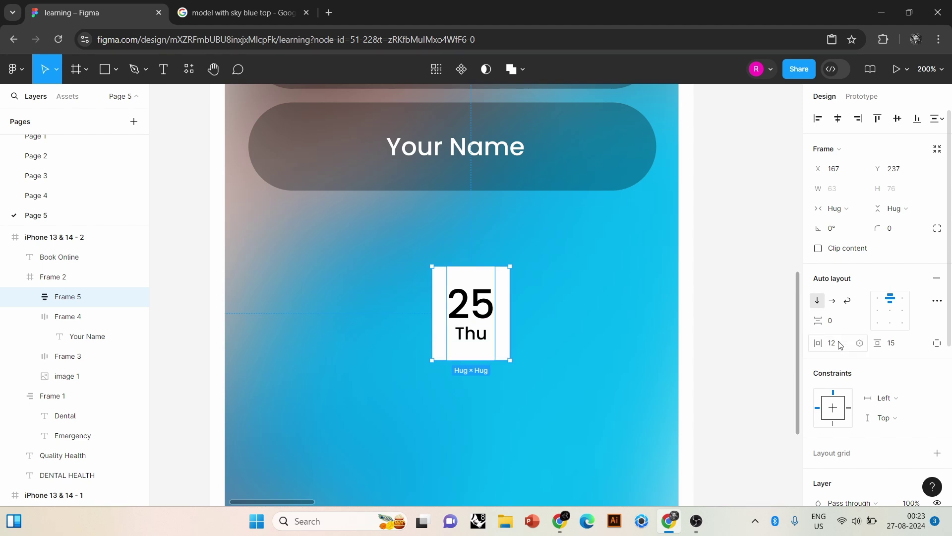
pyautogui.moveTo(839, 343); pyautogui.dragTo(874, 343)
pyautogui.moveTo(878, 228); pyautogui.dragTo(23, 234)
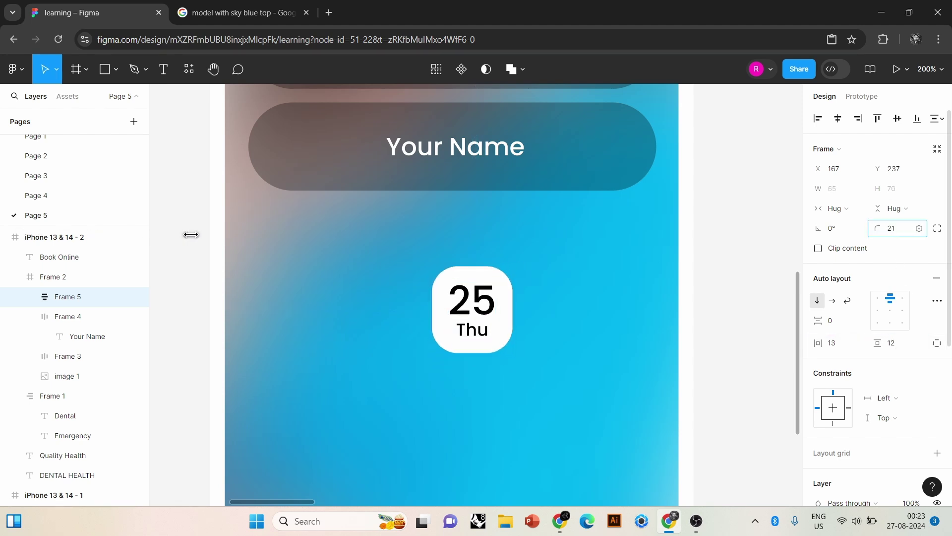
# - Try dragging out a copy of the date card, undo it, and reselect the original
pyautogui.click(731, 319)
pyautogui.doubleClick(478, 303)
pyautogui.moveTo(480, 313)
pyautogui.mouseDown()
pyautogui.moveTo(464, 321)
pyautogui.moveTo(661, 320)
pyautogui.mouseUp()
pyautogui.hotkey('ctrl', 'z')
pyautogui.click(475, 320)
# - Alt-drag copies of the 25 Thu date card until five sit in a row
pyautogui.doubleClick(476, 319)
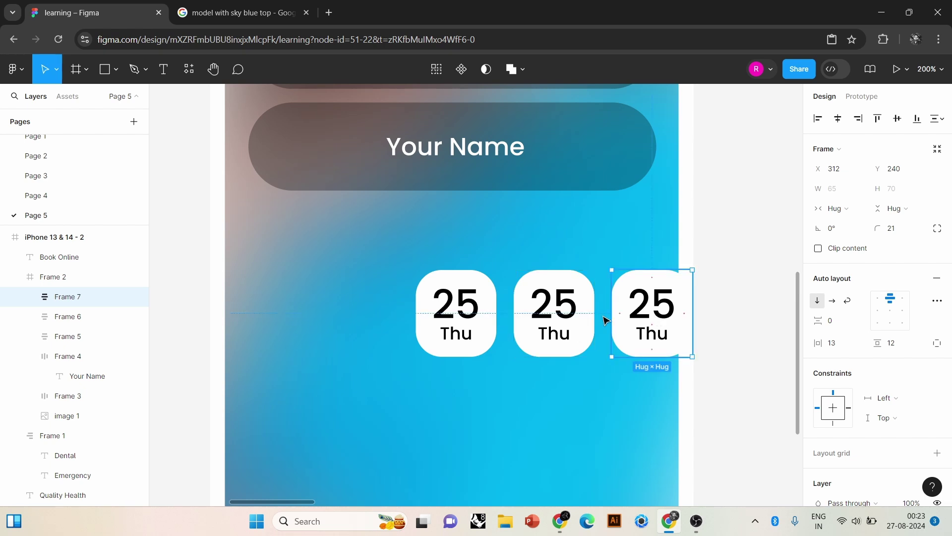
pyautogui.click(556, 315)
pyautogui.click(471, 313)
pyautogui.moveTo(472, 313); pyautogui.dragTo(275, 313)
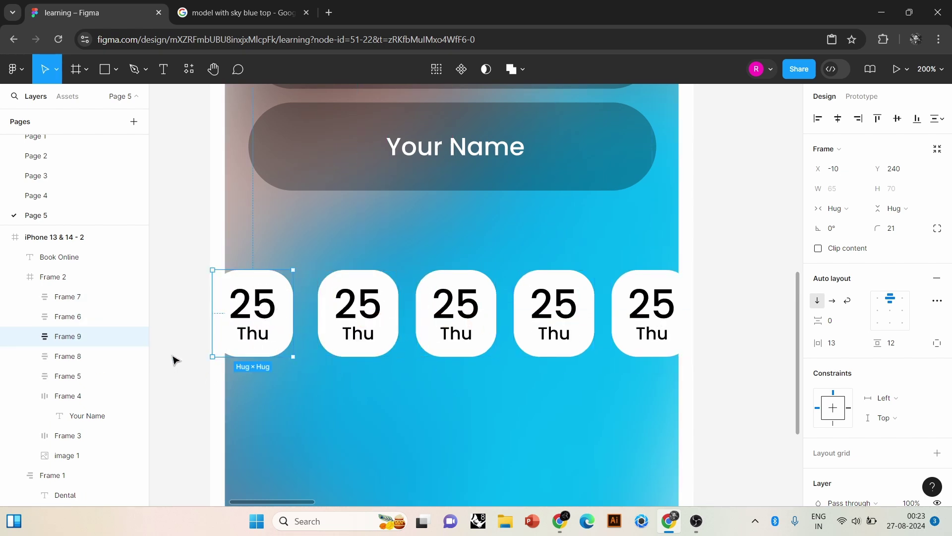
pyautogui.click(174, 358)
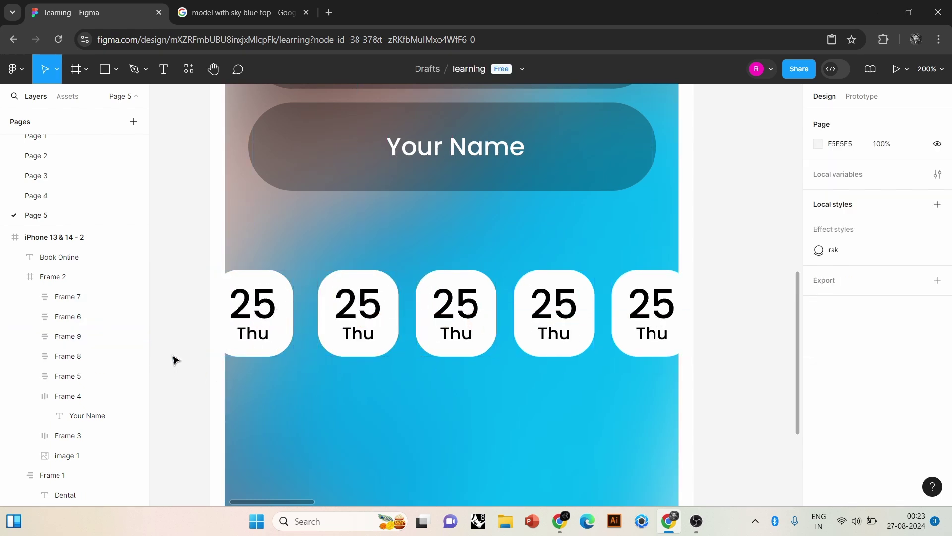
pyautogui.click(282, 329)
pyautogui.keyDown('shift'); pyautogui.click(639, 326); pyautogui.keyUp('shift')
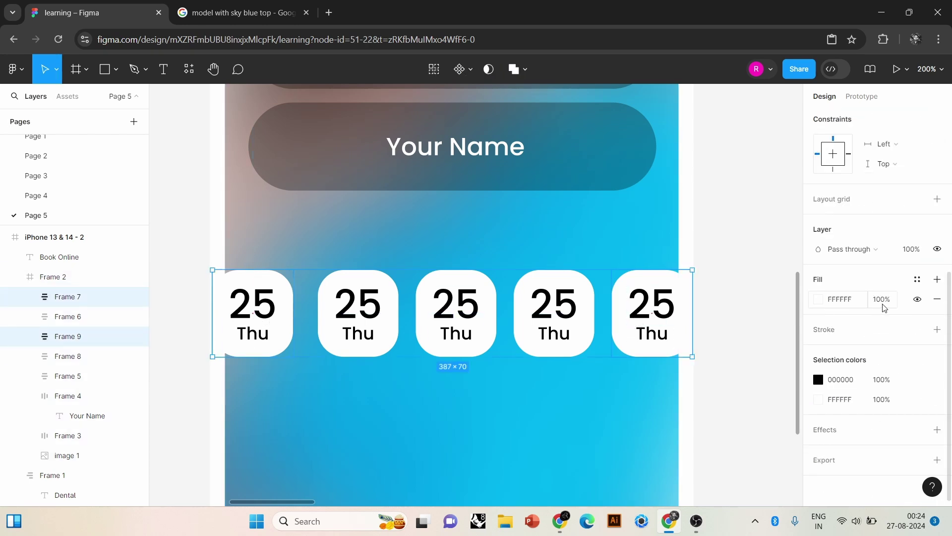
# - Set the first and last date cards to 5% fill and 10% text opacity
pyautogui.click(774, 379)
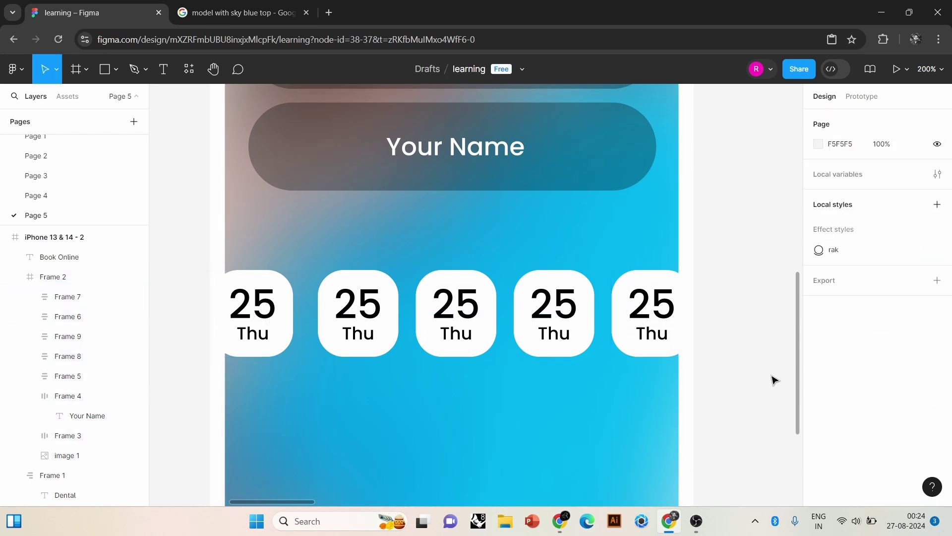
pyautogui.click(252, 312)
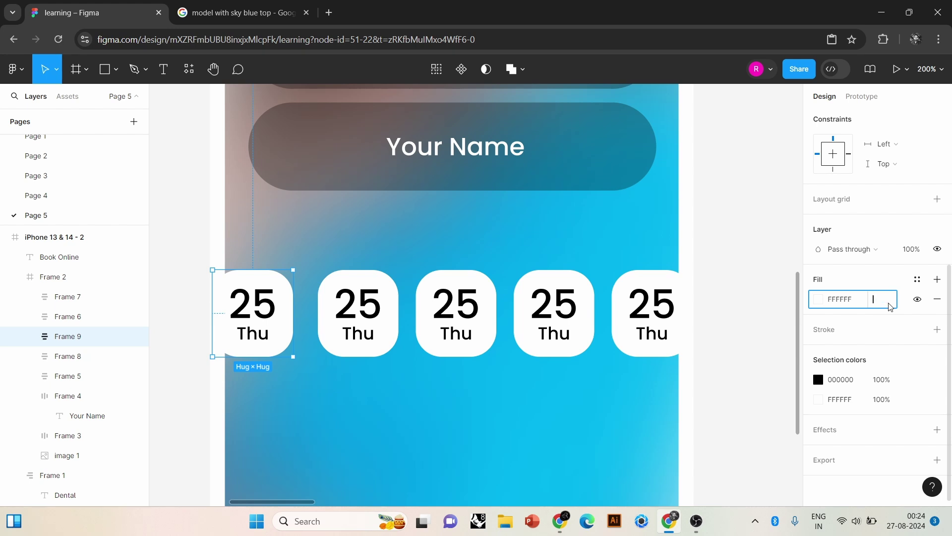
pyautogui.write('5')
pyautogui.press('Return')
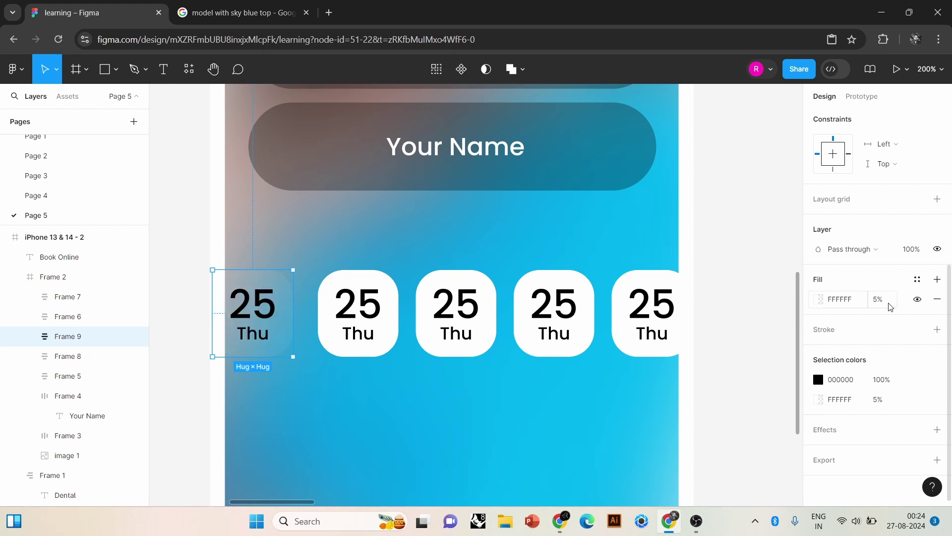
pyautogui.click(881, 379)
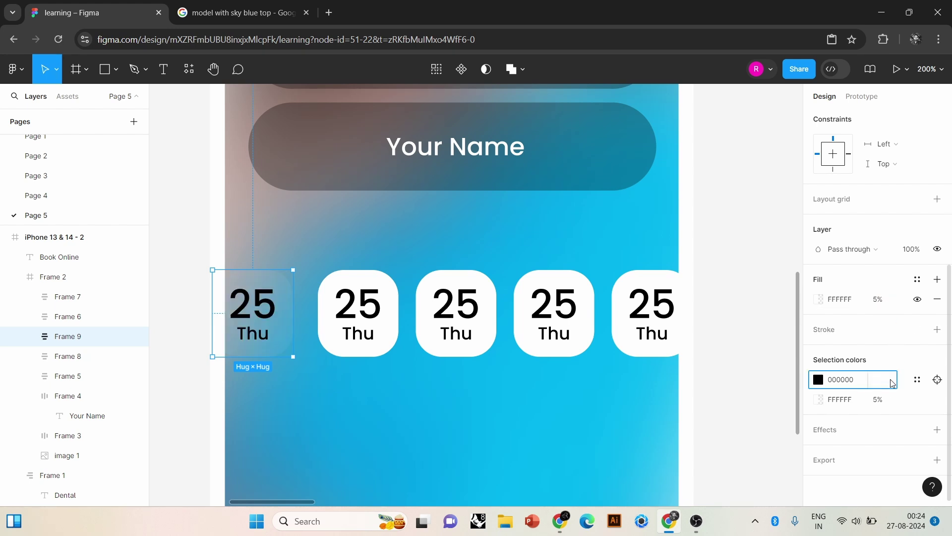
pyautogui.write('5')
pyautogui.press('Return')
pyautogui.press('Tab')
pyautogui.click(882, 380)
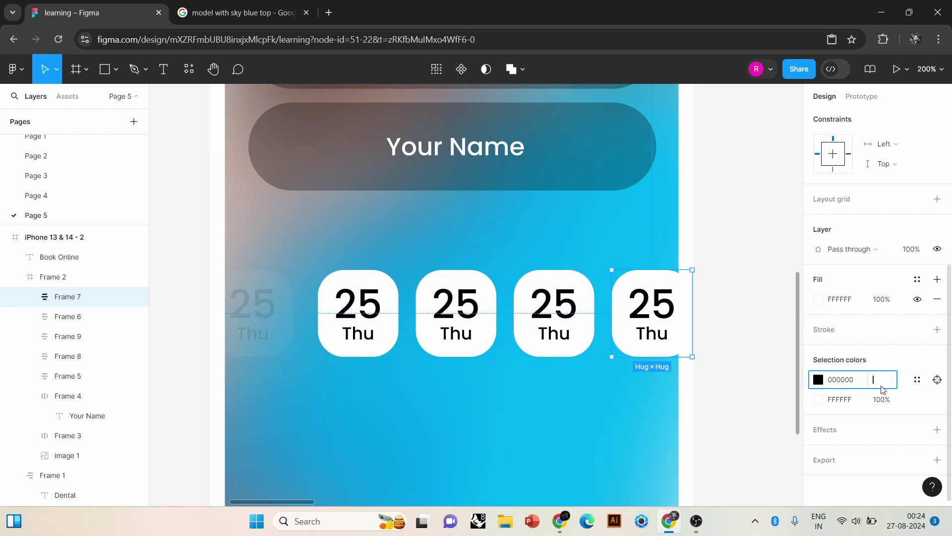
pyautogui.write('10')
pyautogui.press('Return')
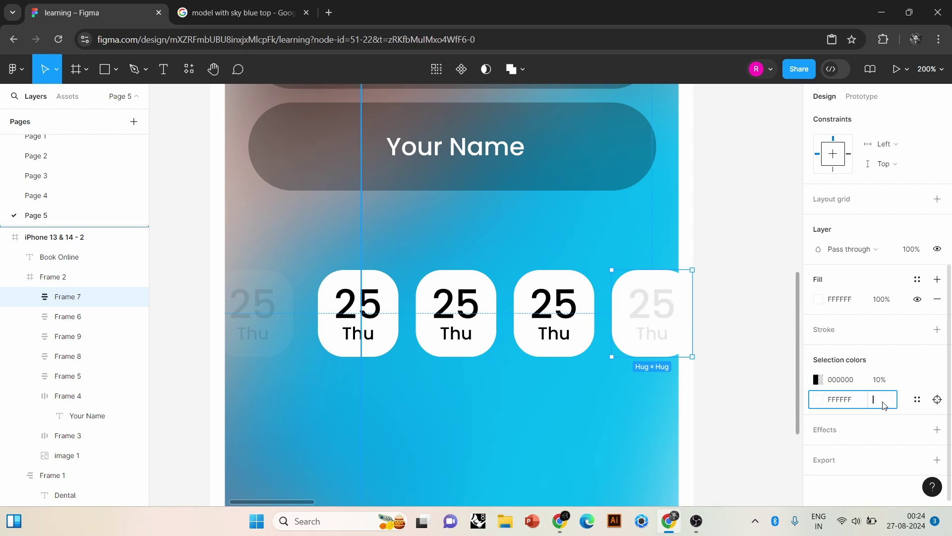
pyautogui.write('5')
pyautogui.press('Return')
# - Set the fourth date card to 30% fill and 40% text opacity
pyautogui.click(584, 355)
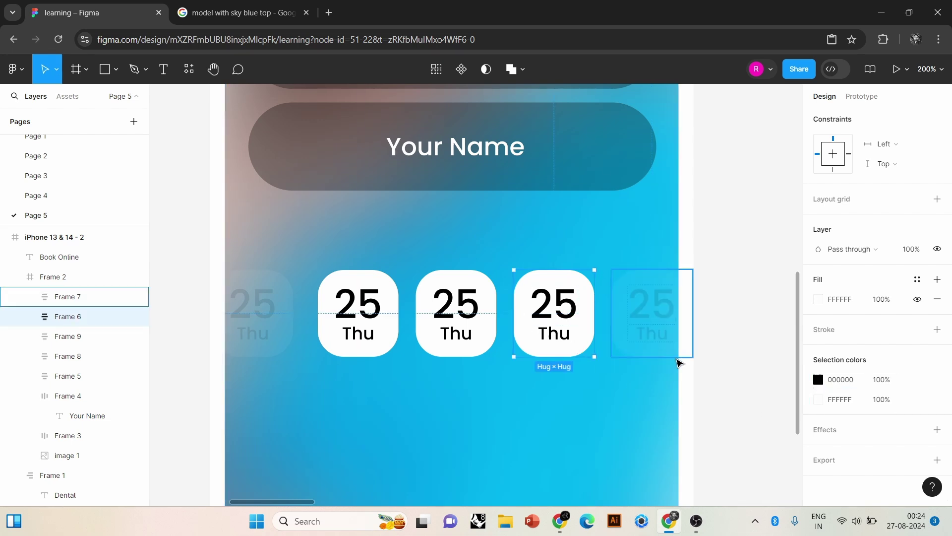
pyautogui.click(888, 305)
pyautogui.write('30')
pyautogui.press('Return')
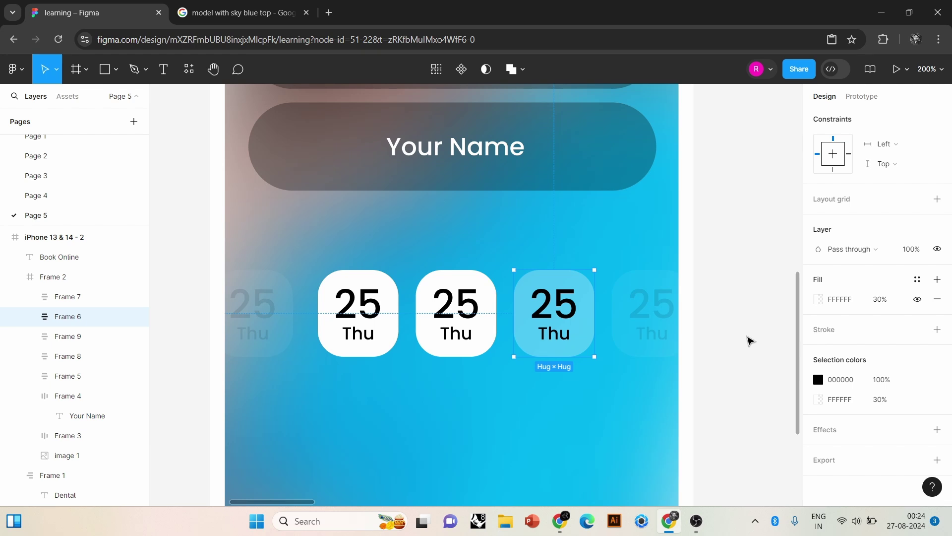
pyautogui.click(888, 381)
pyautogui.press('BackSpace')
pyautogui.write('40')
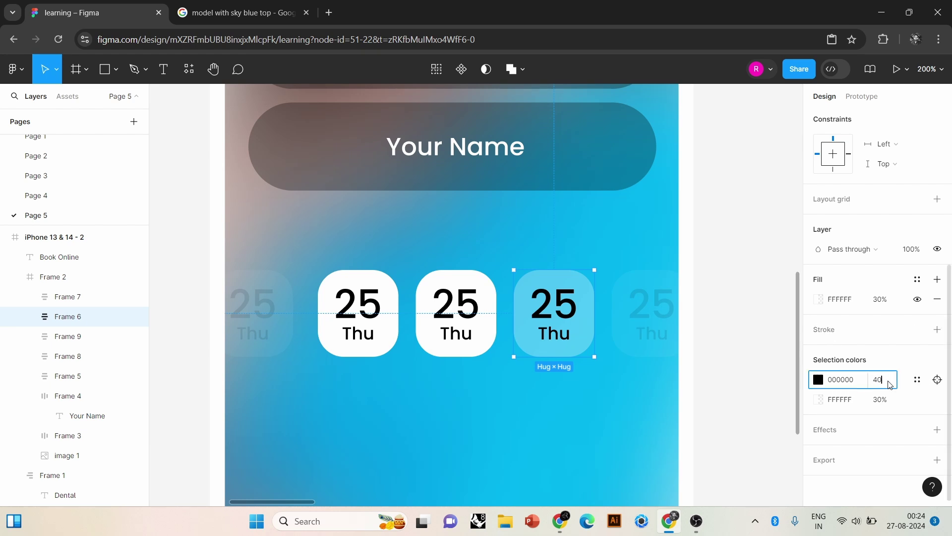
pyautogui.press('Return')
# - Lower the second date card's fill opacity to 30%
pyautogui.click(358, 332)
pyautogui.click(893, 380)
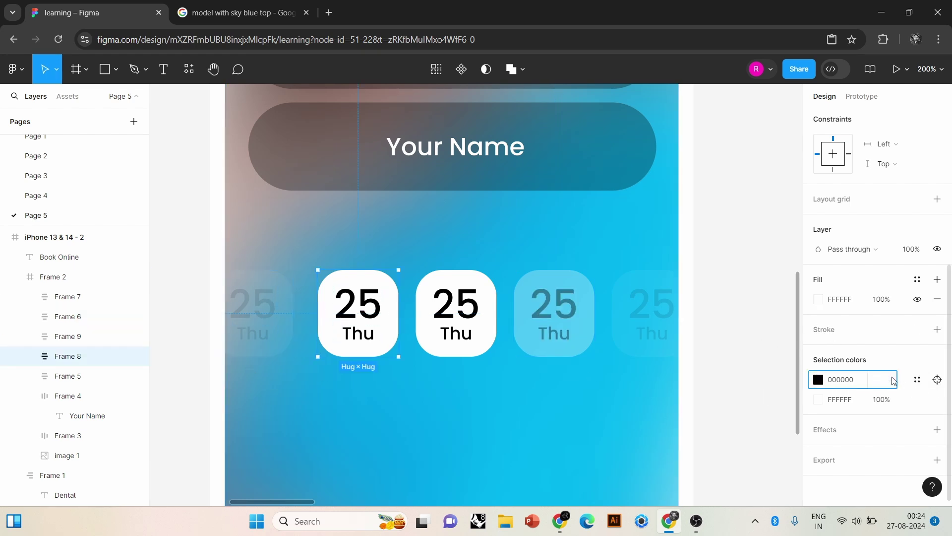
pyautogui.write('30')
pyautogui.press('Return')
pyautogui.click(885, 398)
pyautogui.write('0')
pyautogui.press('Return')
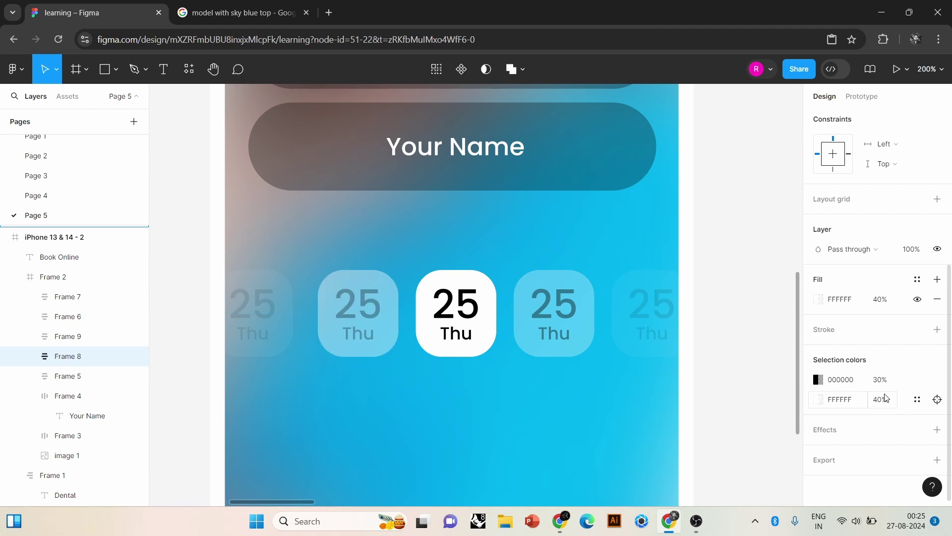
pyautogui.press('BackSpace')
pyautogui.press('Return')
# - Set the second card's text to 40% opacity and zoom out to review the row
pyautogui.click(880, 380)
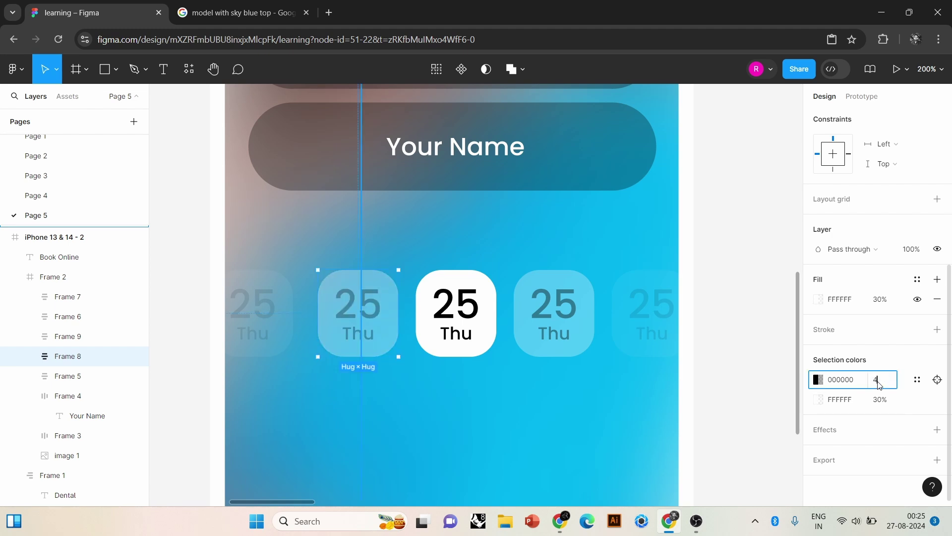
pyautogui.write('40')
pyautogui.press('Return')
pyautogui.click(746, 400)
pyautogui.press('-')
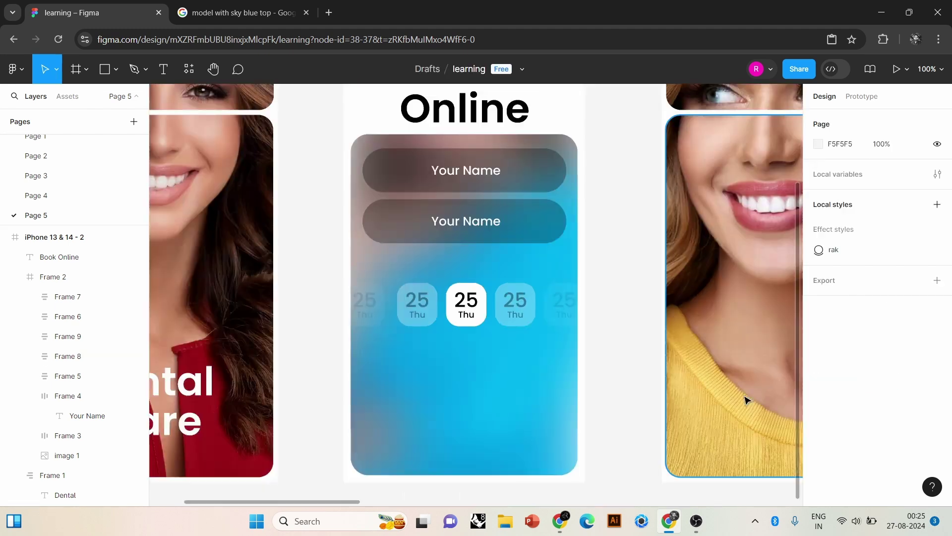
pyautogui.press('+')
pyautogui.click(260, 332)
# - Wrap the five date cards in a horizontal auto-layout row with gap 10, then duplicate it below
pyautogui.keyDown('shift'); pyautogui.click(357, 327); pyautogui.keyUp('shift')
pyautogui.keyDown('shift'); pyautogui.click(439, 327); pyautogui.keyUp('shift')
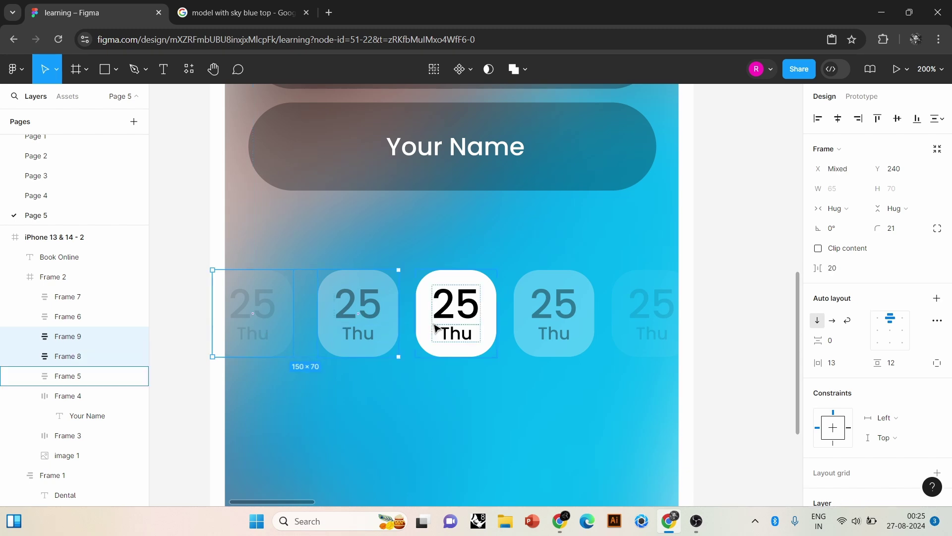
pyautogui.keyDown('shift'); pyautogui.click(551, 332); pyautogui.keyUp('shift')
pyautogui.keyDown('shift'); pyautogui.click(632, 326); pyautogui.keyUp('shift')
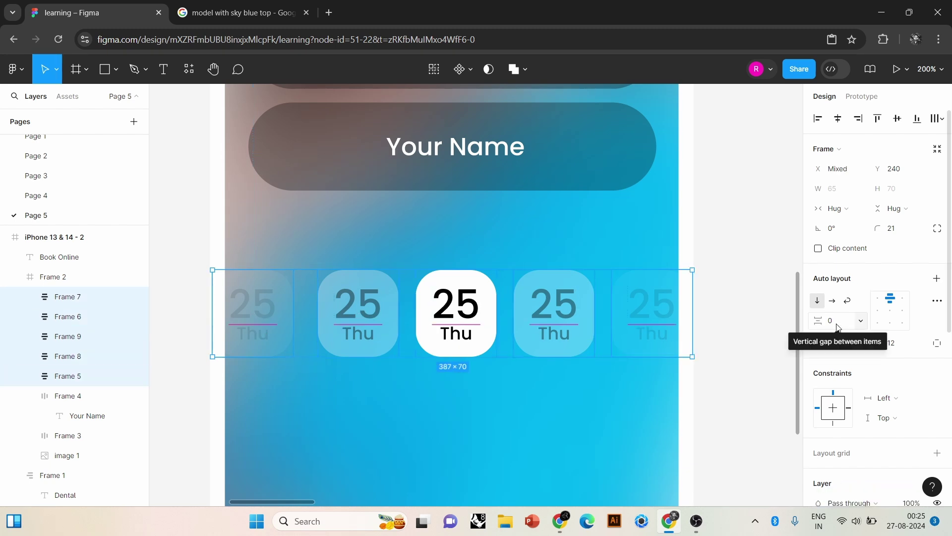
pyautogui.hotkey('shift', 'a')
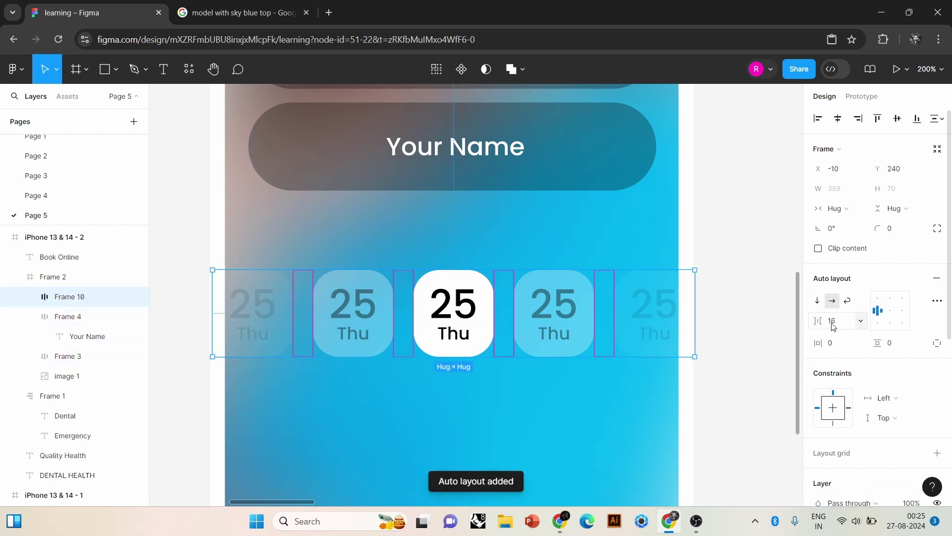
pyautogui.moveTo(831, 321); pyautogui.dragTo(831, 321)
pyautogui.moveTo(503, 336); pyautogui.dragTo(514, 336)
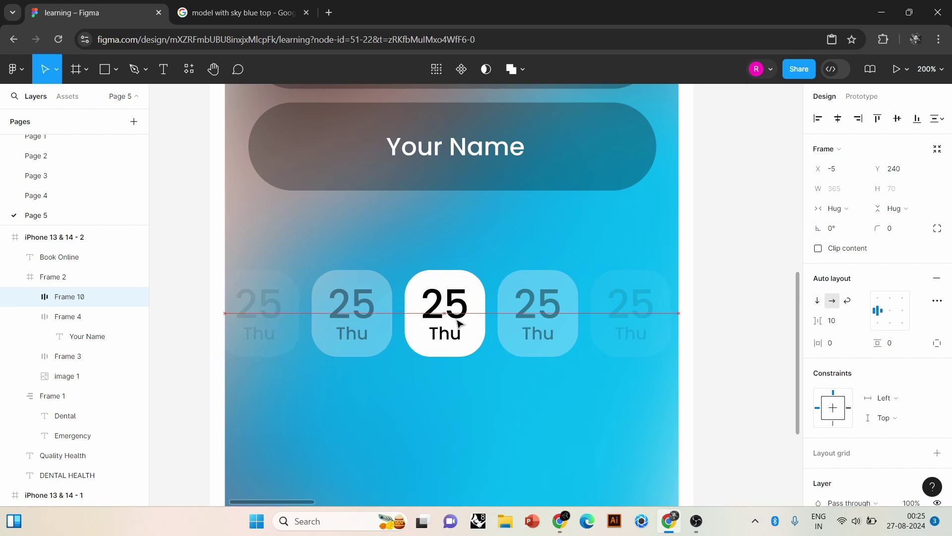
pyautogui.scroll(-3, 450, 189)
pyautogui.moveTo(450, 189); pyautogui.dragTo(484, 299)
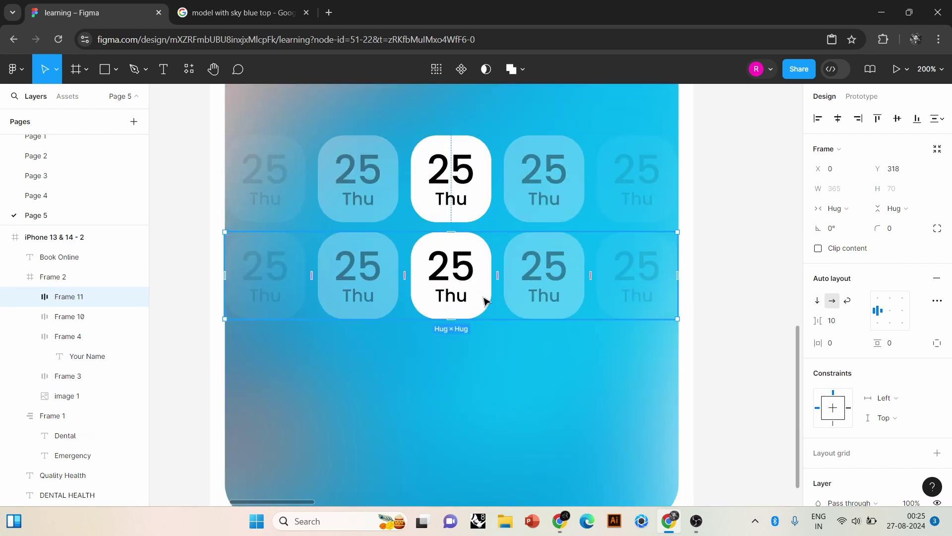
# - Replace the centre tile's 25 with 10:00 and set it to font size 16
pyautogui.click(502, 380)
pyautogui.doubleClick(463, 273)
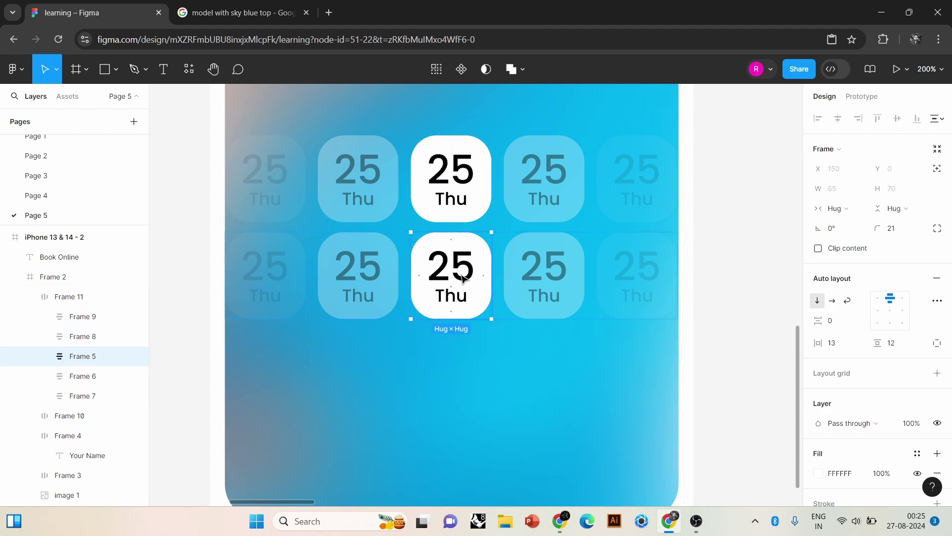
pyautogui.press('BackSpace')
pyautogui.write('!')
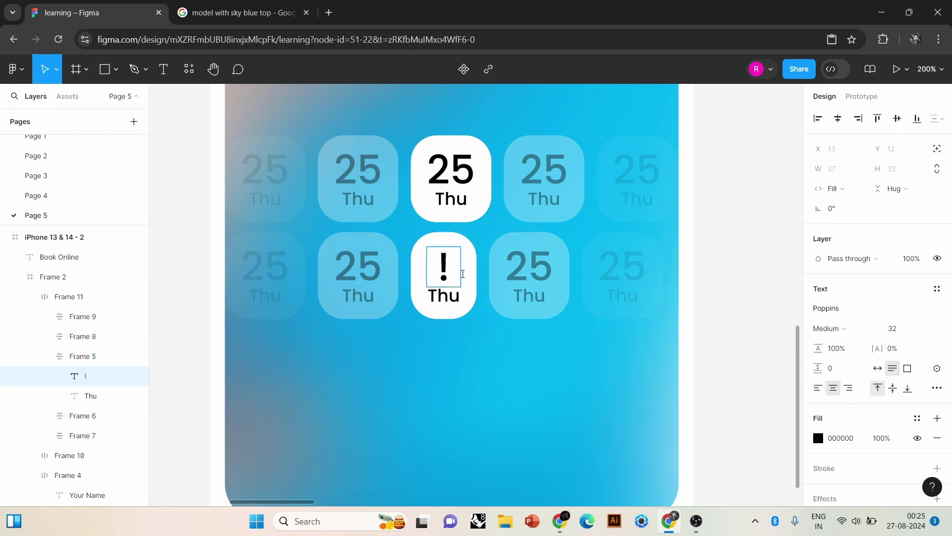
pyautogui.press('BackSpace')
pyautogui.write('10')
pyautogui.write(':')
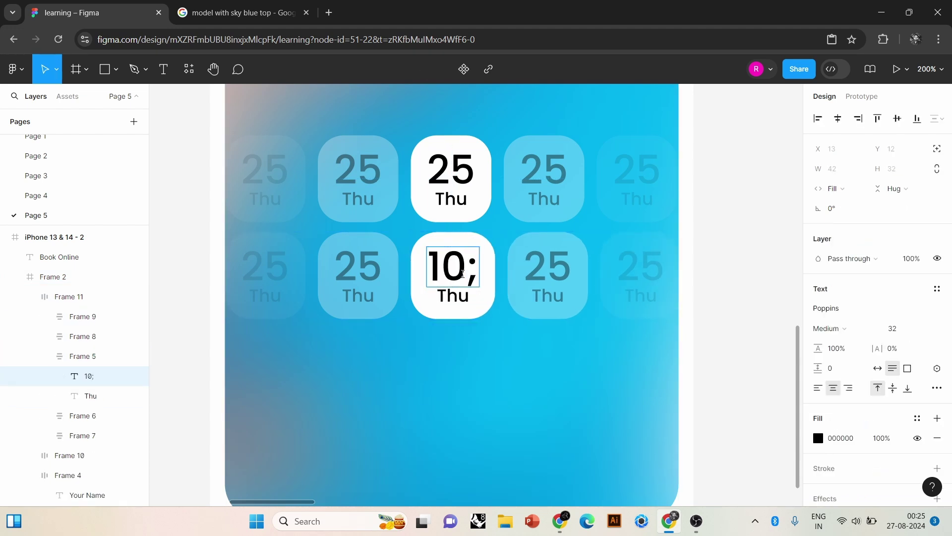
pyautogui.write('0')
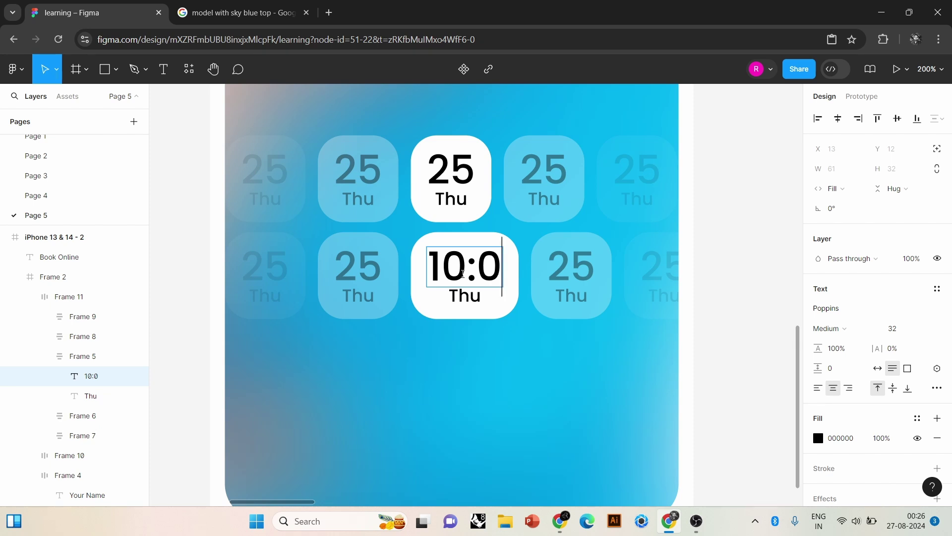
pyautogui.write('0')
pyautogui.moveTo(513, 283); pyautogui.dragTo(427, 278)
pyautogui.click(925, 329)
pyautogui.click(903, 313)
pyautogui.click(926, 328)
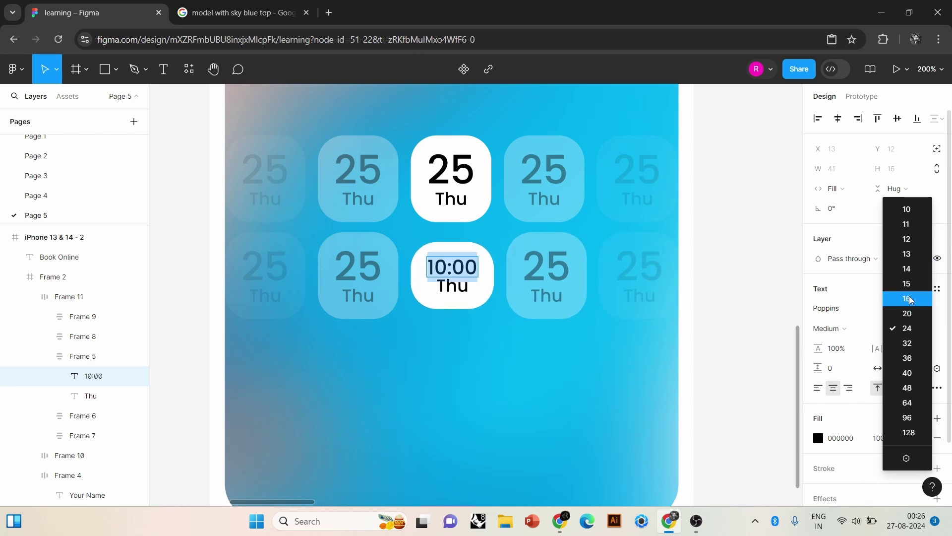
pyautogui.click(909, 298)
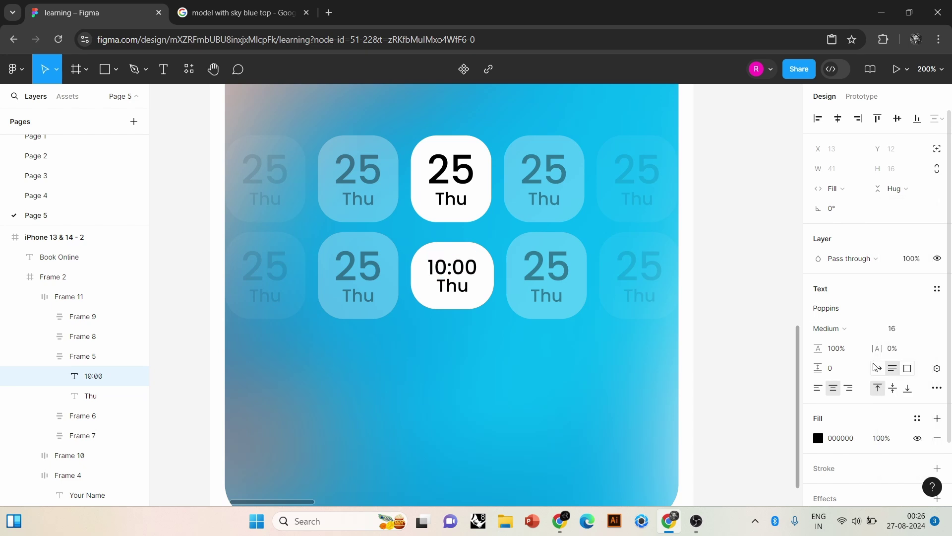
pyautogui.press('Tab')
# - Retune the 10:00 tile's auto-layout padding, ending with horizontal padding of 13
pyautogui.click(699, 342)
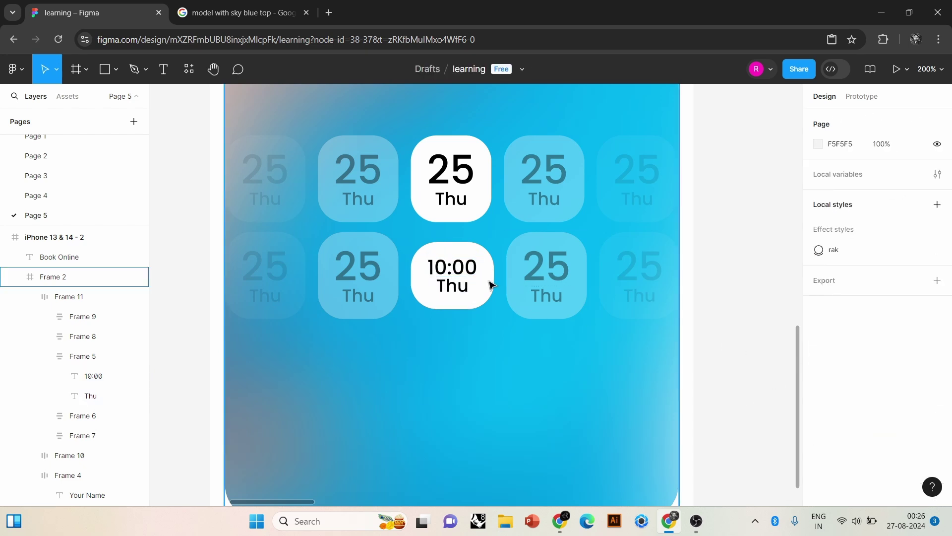
pyautogui.doubleClick(480, 281)
pyautogui.click(480, 280)
pyautogui.moveTo(844, 342); pyautogui.dragTo(838, 342)
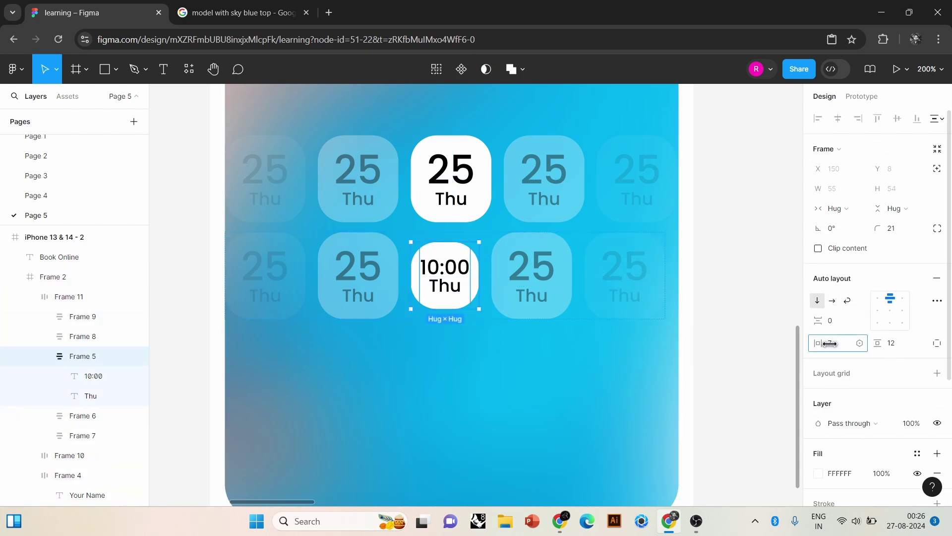
pyautogui.moveTo(891, 228)
pyautogui.mouseDown()
pyautogui.moveTo(904, 228)
pyautogui.moveTo(862, 231)
pyautogui.mouseUp()
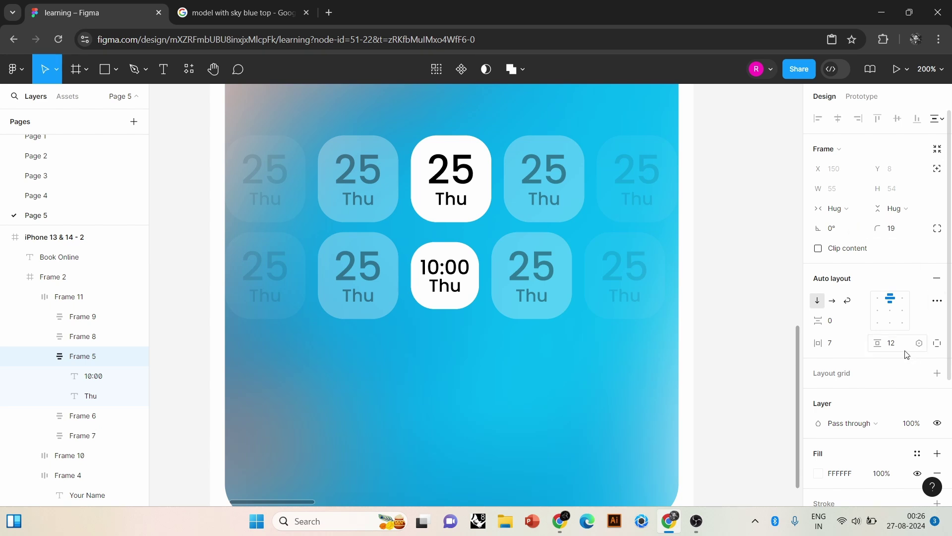
pyautogui.moveTo(907, 347); pyautogui.dragTo(911, 343)
pyautogui.moveTo(842, 342)
pyautogui.mouseDown()
pyautogui.moveTo(859, 341)
pyautogui.moveTo(849, 342)
pyautogui.mouseUp()
pyautogui.moveTo(883, 228); pyautogui.dragTo(877, 228)
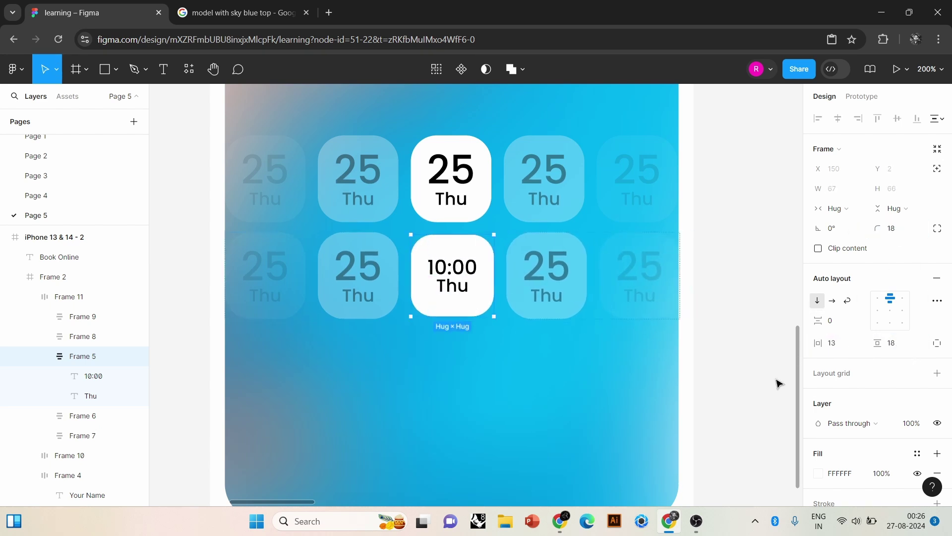
# - Change the Thu text under 10:00 to AM and give it a new font size
pyautogui.click(623, 357)
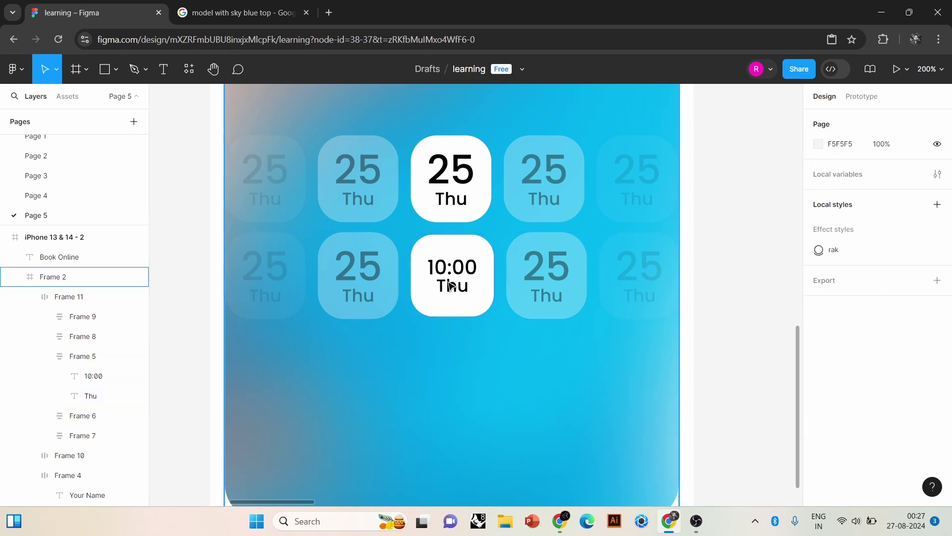
pyautogui.click(453, 287)
pyautogui.doubleClick(452, 286)
pyautogui.write('AM')
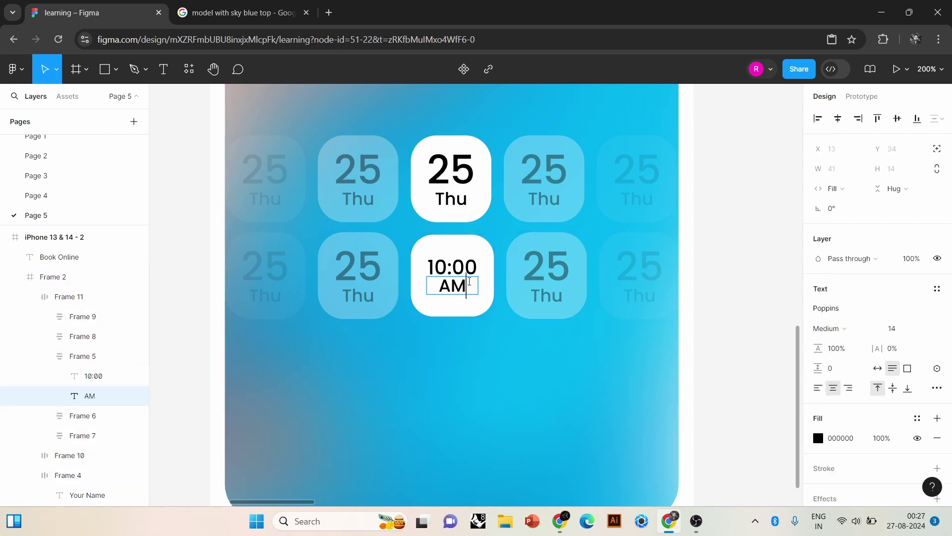
pyautogui.doubleClick(469, 281)
pyautogui.click(891, 328)
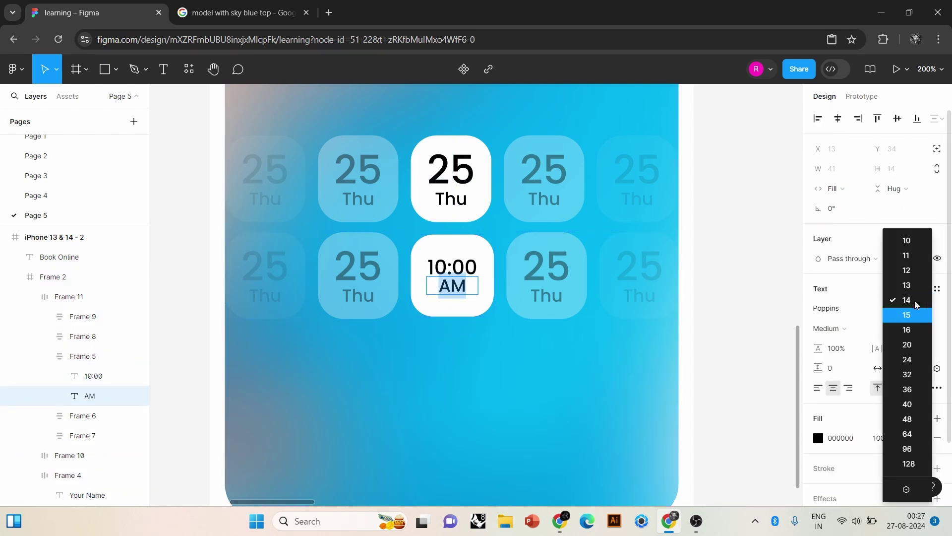
pyautogui.click(908, 270)
pyautogui.click(722, 388)
# - Delete the remaining date tiles from the second row, leaving only the 10:00 AM tile
pyautogui.click(528, 280)
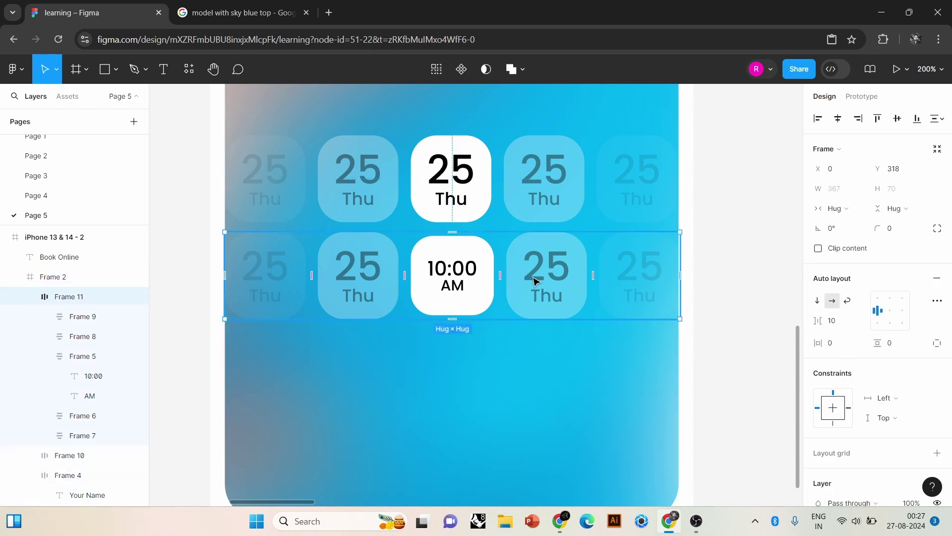
pyautogui.press('Delete')
pyautogui.click(547, 283)
pyautogui.press('Delete')
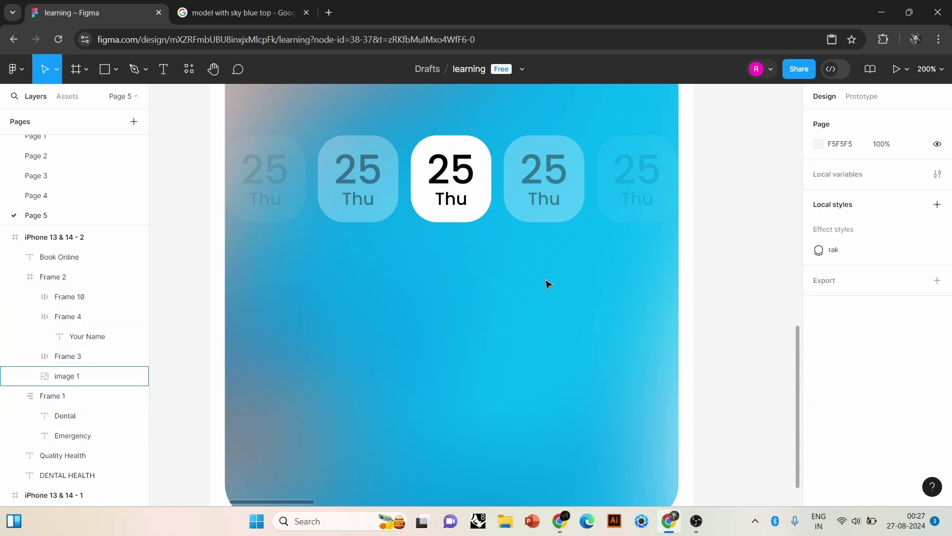
pyautogui.hotkey('ctrl', 'z')
pyautogui.click(546, 282)
pyautogui.press('Delete')
pyautogui.click(353, 293)
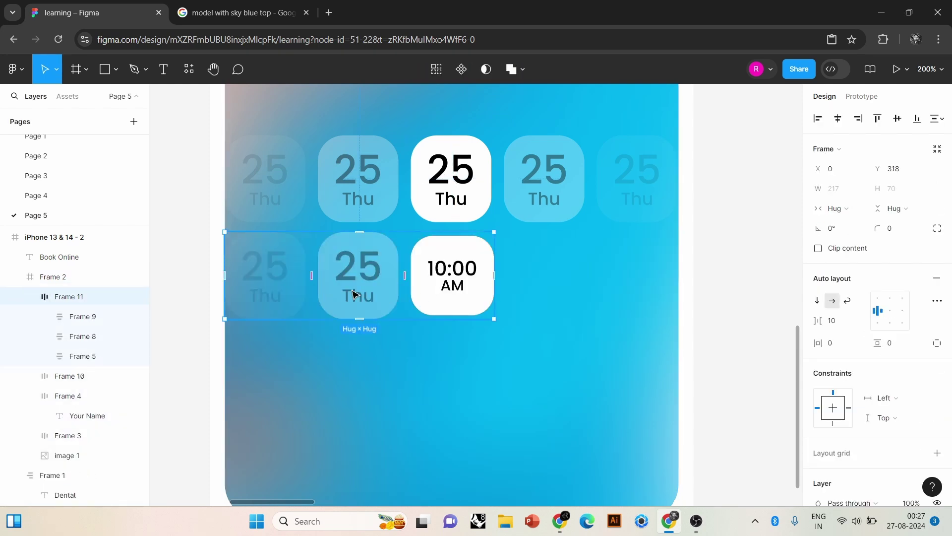
pyautogui.click(353, 294)
pyautogui.press('Delete')
pyautogui.click(262, 278)
pyautogui.press('Delete')
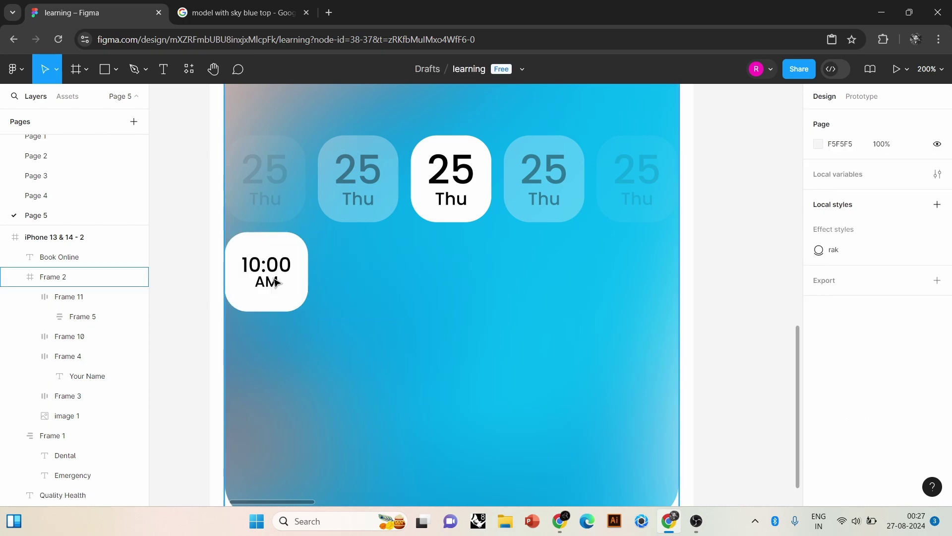
# - Centre the 10:00 AM tile under the middle date and duplicate it to fill the row
pyautogui.click(276, 281)
pyautogui.moveTo(275, 281)
pyautogui.mouseDown()
pyautogui.moveTo(456, 296)
pyautogui.moveTo(638, 282)
pyautogui.mouseUp()
pyautogui.keyDown('shift'); pyautogui.click(570, 287); pyautogui.keyUp('shift')
pyautogui.hotkey('ctrl', 'd')
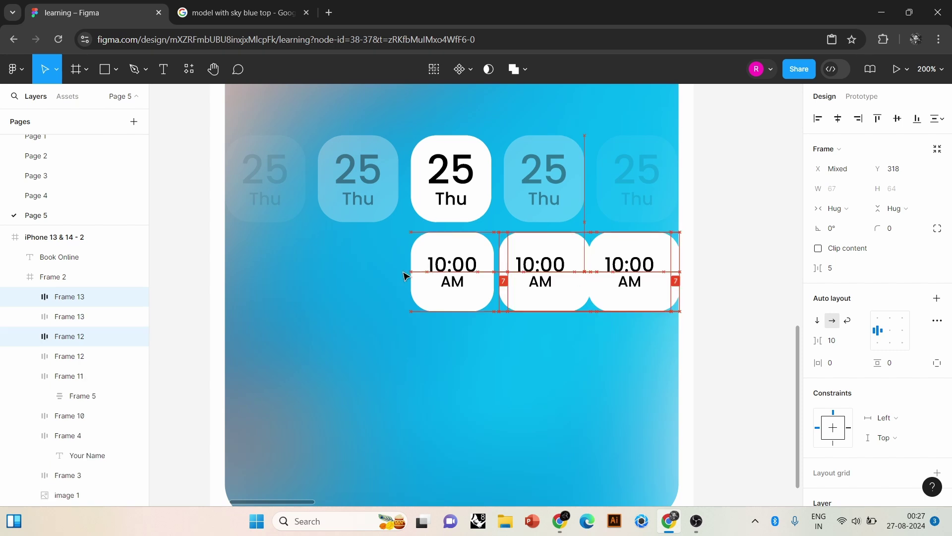
pyautogui.moveTo(404, 275); pyautogui.dragTo(359, 276)
pyautogui.click(640, 334)
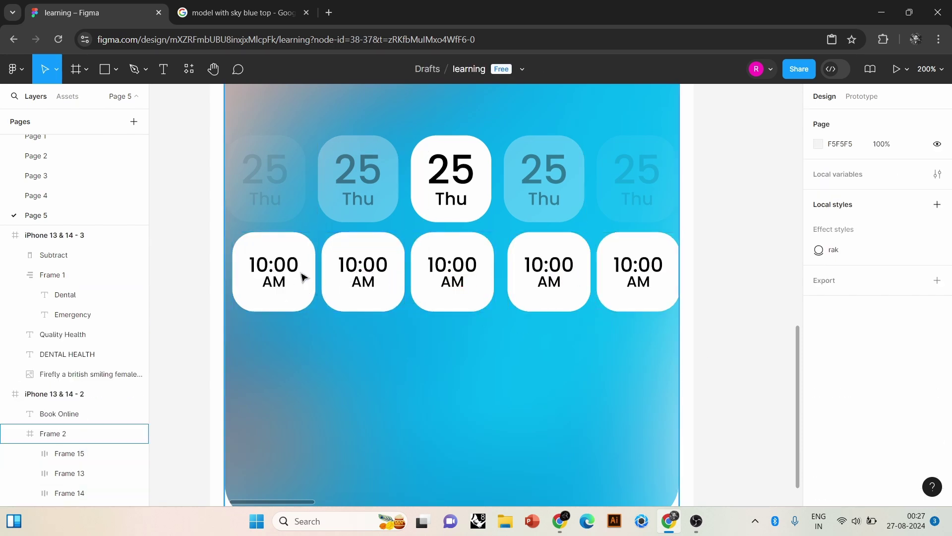
# - Fade the second 10:00 AM tile to 40% text and 30% white fill opacity
pyautogui.click(360, 274)
pyautogui.doubleClick(342, 281)
pyautogui.click(389, 354)
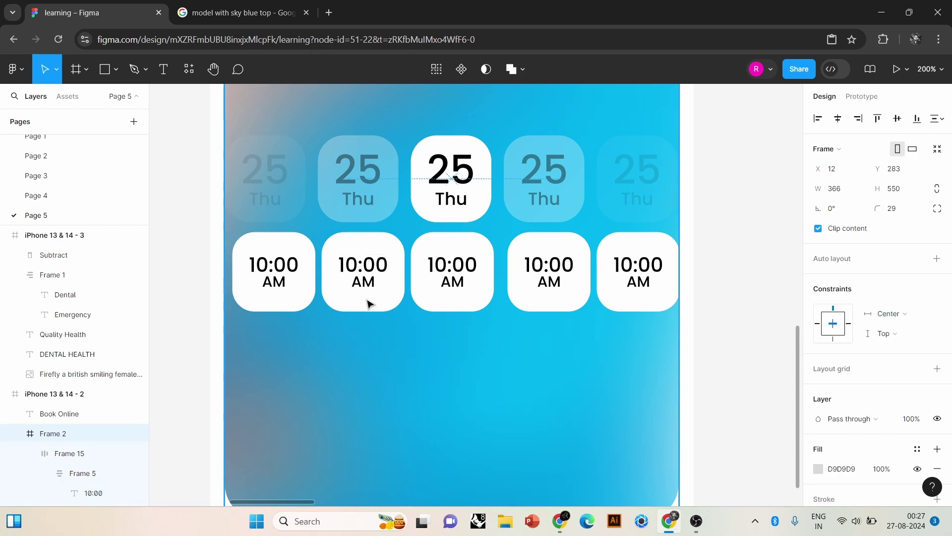
pyautogui.click(293, 291)
pyautogui.press('Escape')
pyautogui.click(393, 304)
pyautogui.scroll(-3, 872, 347)
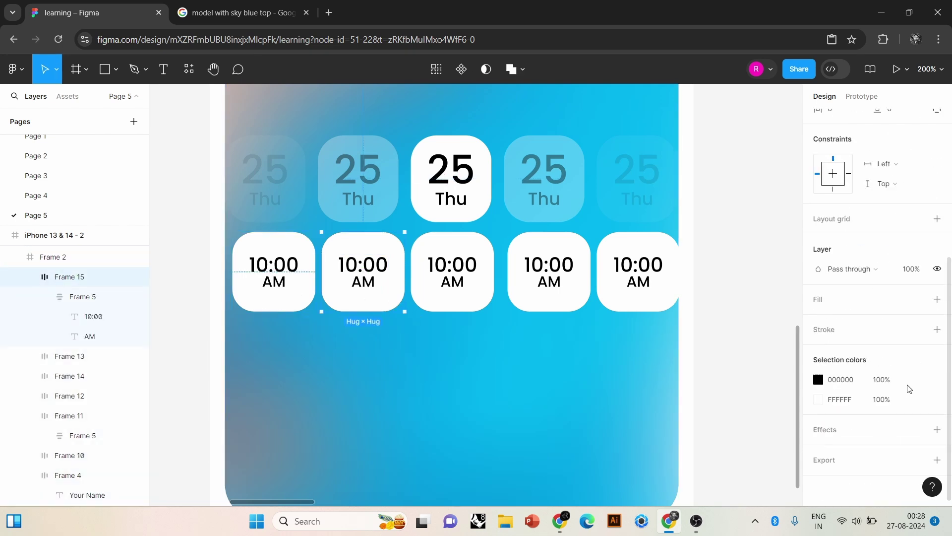
pyautogui.click(882, 380)
pyautogui.write('40')
pyautogui.press('Return')
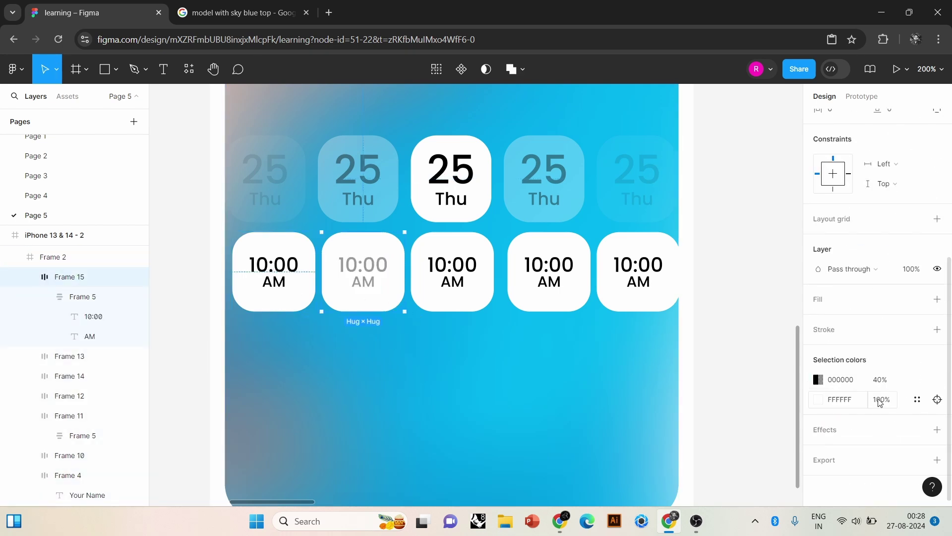
pyautogui.press('Return')
# - Fade the first 10:00 AM tile to 10% white fill and 20% text opacity
pyautogui.click(274, 271)
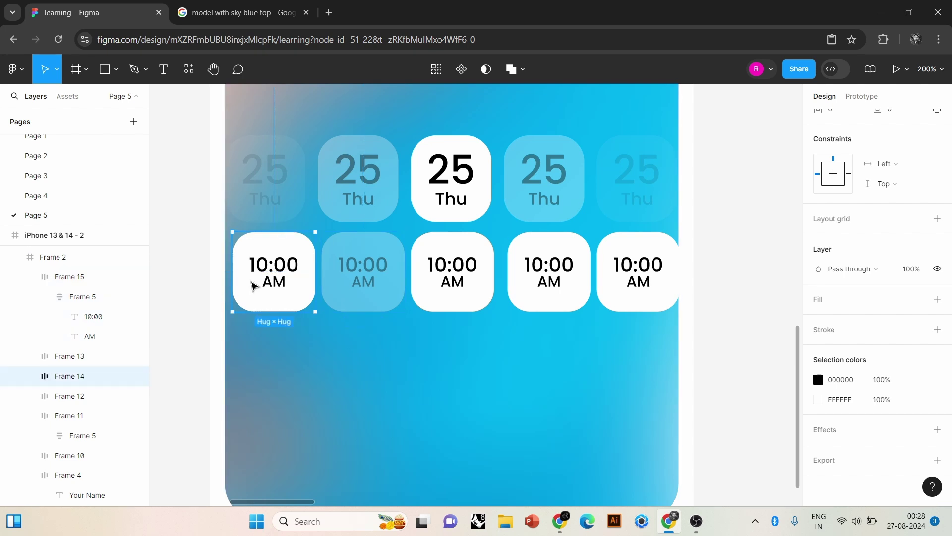
pyautogui.write('10')
pyautogui.press('Return')
pyautogui.click(887, 380)
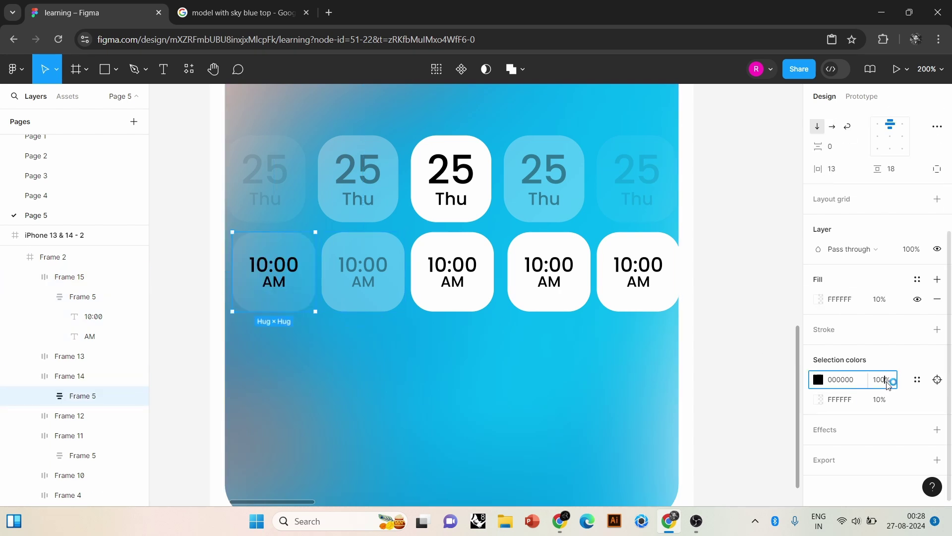
pyautogui.write('20')
pyautogui.press('Return')
# - Fade the fourth tile to 30% fill and text, and the fifth to 30% text, 10% fill
pyautogui.click(569, 291)
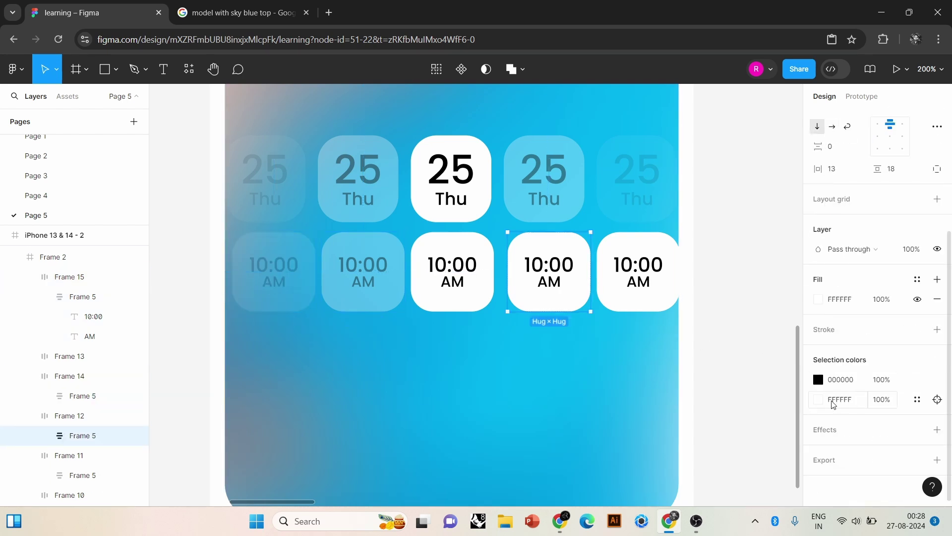
pyautogui.press('Return')
pyautogui.click(889, 382)
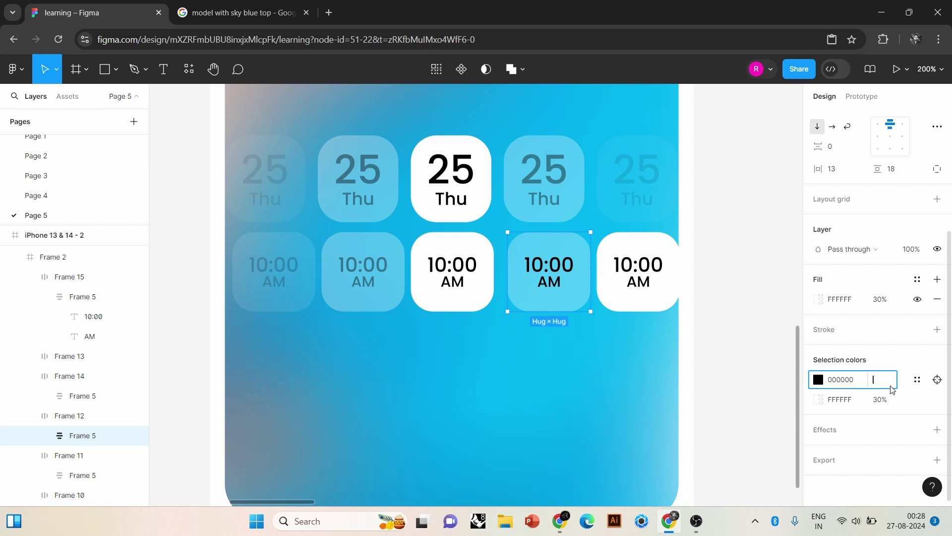
pyautogui.write('30')
pyautogui.press('Return')
pyautogui.click(667, 305)
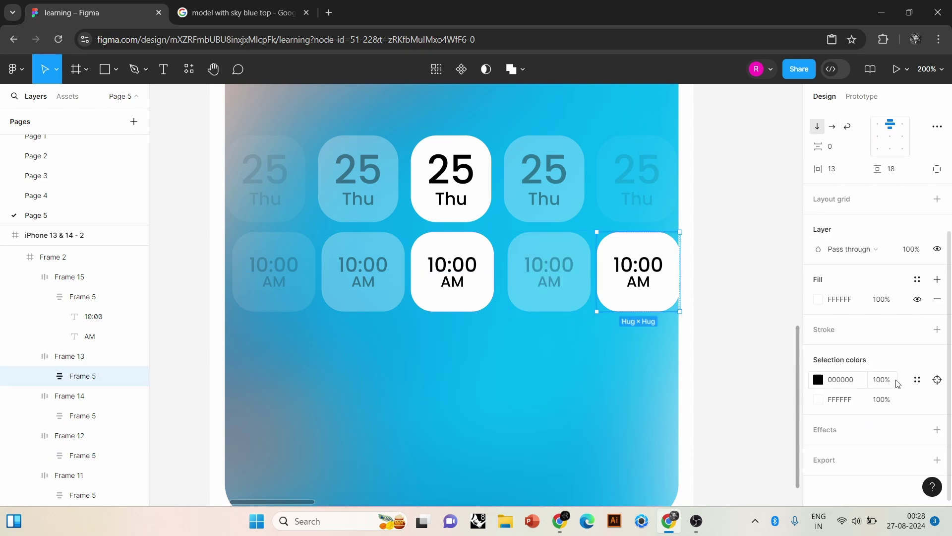
pyautogui.click(881, 382)
pyautogui.write('30')
pyautogui.press('Return')
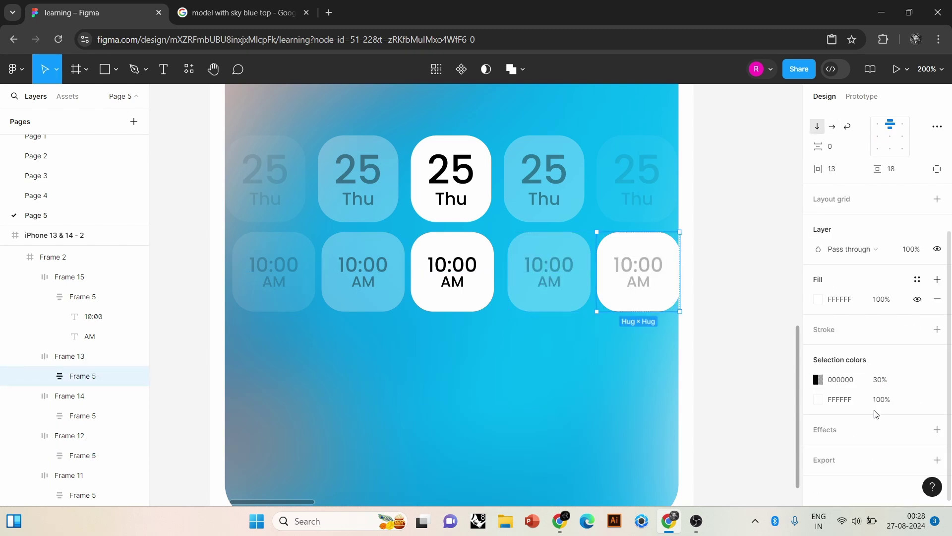
pyautogui.click(881, 401)
pyautogui.write('10')
pyautogui.press('Return')
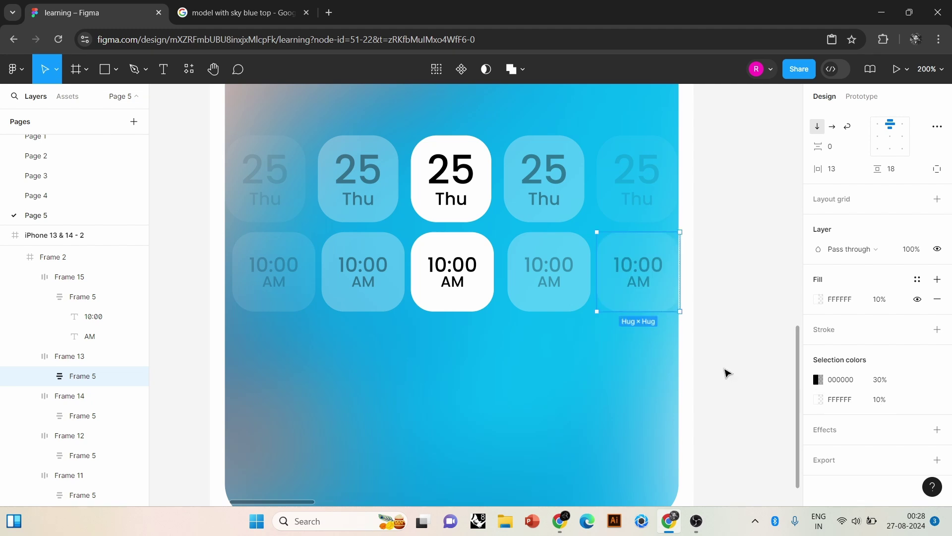
pyautogui.click(748, 364)
pyautogui.hotkey('shift', '0')
# - Duplicate the name field below the time tiles and give it a 100% FFFFFF fill
pyautogui.moveTo(510, 198); pyautogui.dragTo(524, 392)
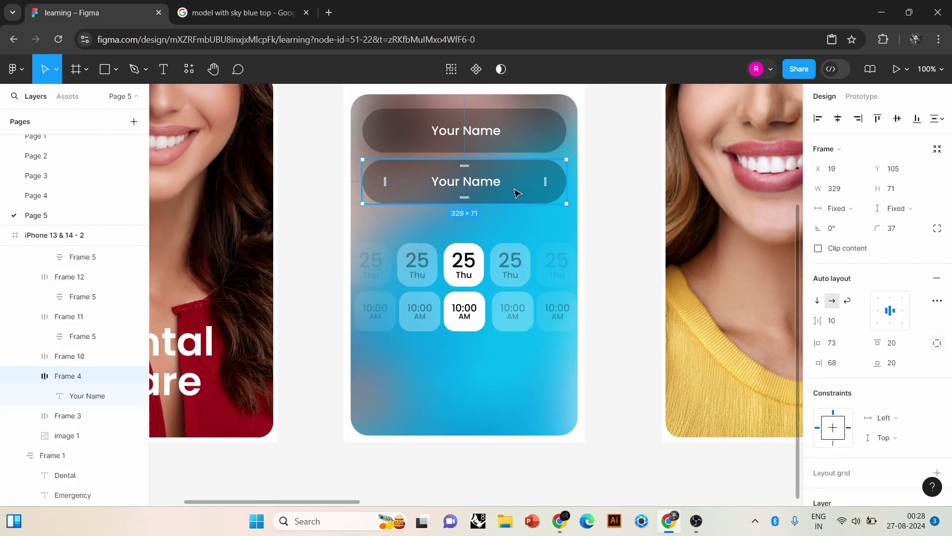
pyautogui.scroll(-4, 877, 391)
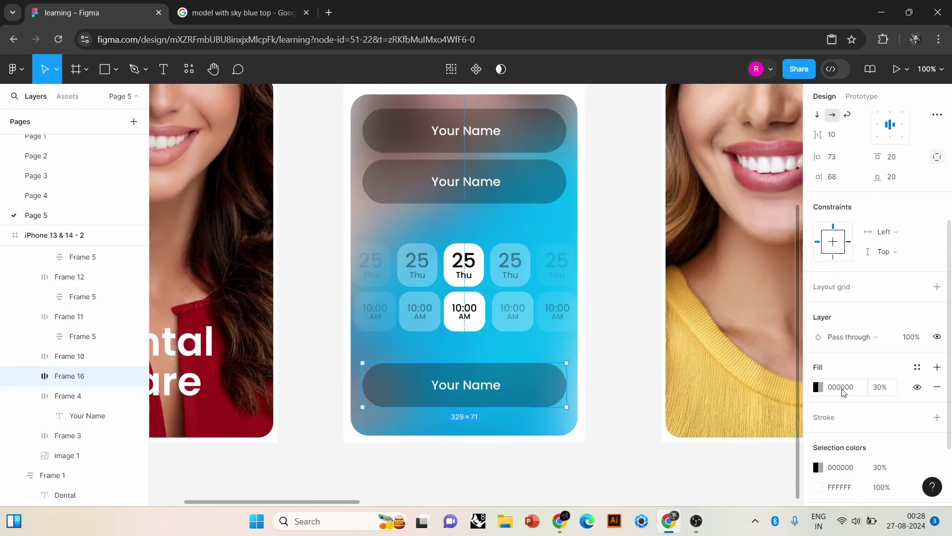
pyautogui.click(880, 392)
pyautogui.write('0')
pyautogui.press('Return')
pyautogui.click(817, 387)
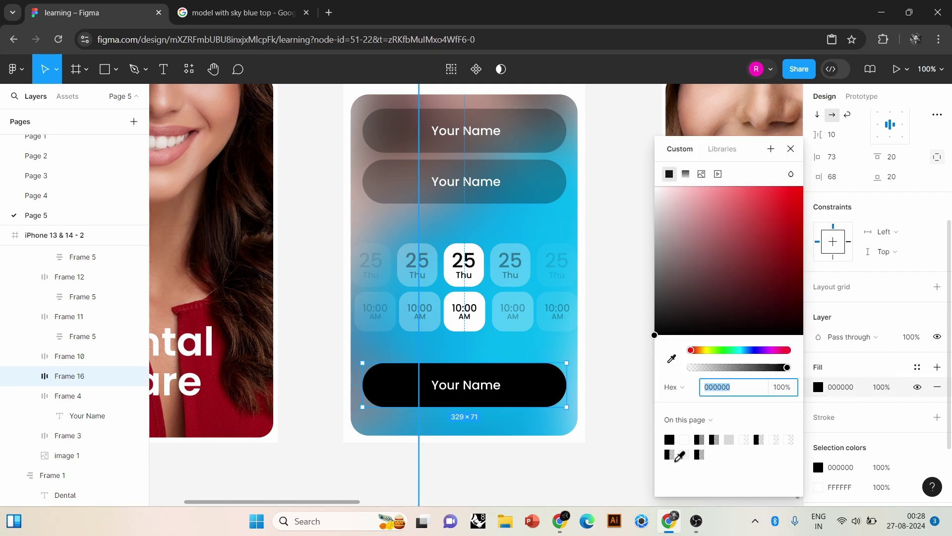
pyautogui.write('FFFFFF')
# - Make the new button's text black (000000) and reword it to 'Book Now'
pyautogui.doubleClick(474, 386)
pyautogui.scroll(-3, 843, 392)
pyautogui.click(819, 369)
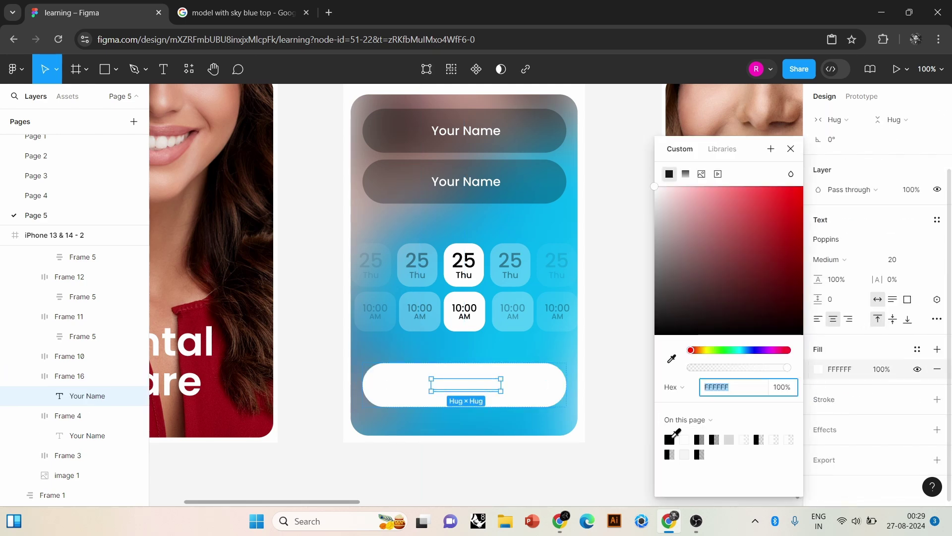
pyautogui.write('000000')
pyautogui.press('Return')
pyautogui.doubleClick(482, 385)
pyautogui.write('Book')
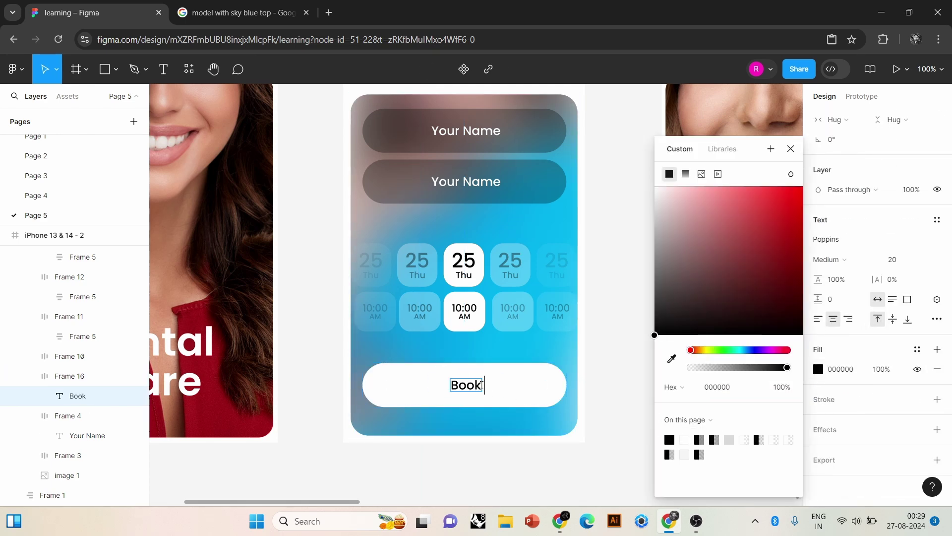
pyautogui.write(' Now')
pyautogui.scroll(2, 601, 340)
pyautogui.click(615, 386)
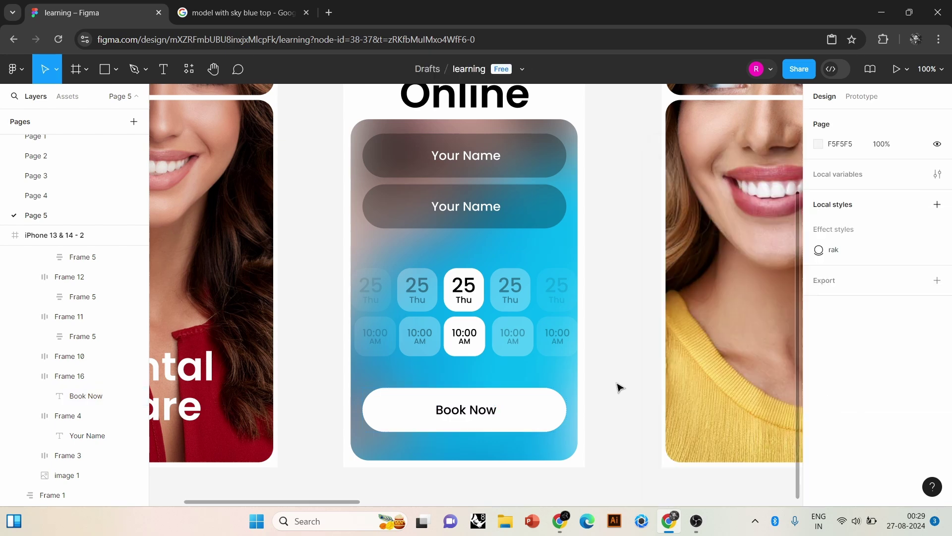
pyautogui.scroll(-5, 610, 397)
pyautogui.moveTo(561, 424); pyautogui.dragTo(562, 432)
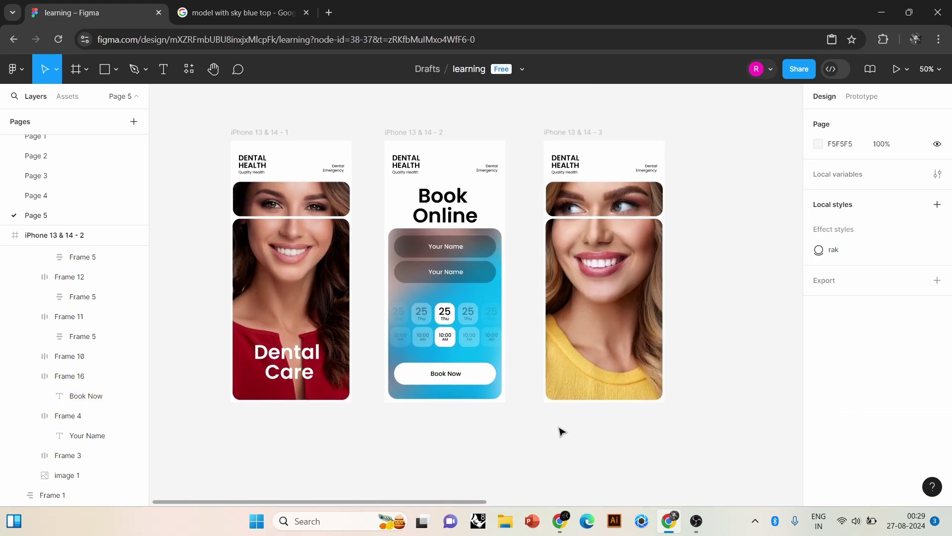
# - Nudge the Book Online heading up slightly
pyautogui.scroll(1, 457, 228)
pyautogui.click(457, 227)
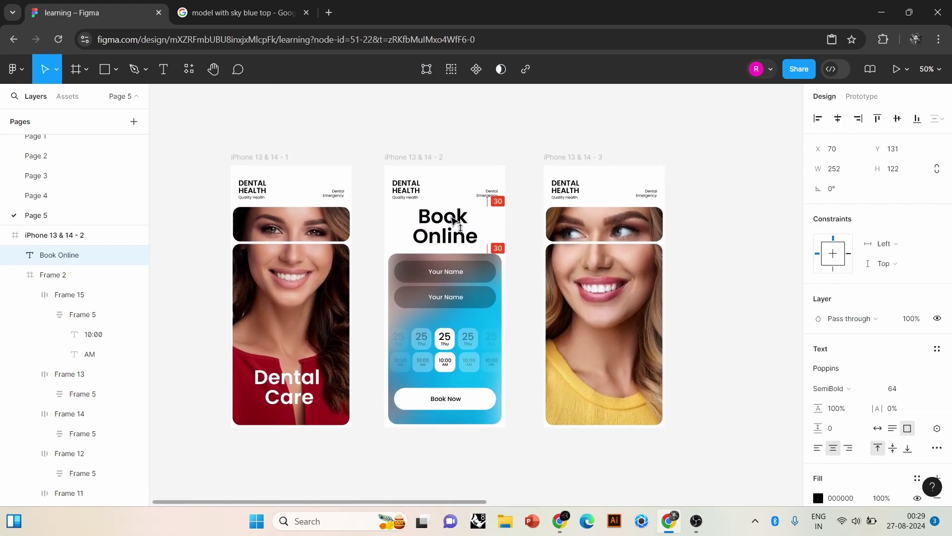
pyautogui.moveTo(457, 228); pyautogui.dragTo(457, 223)
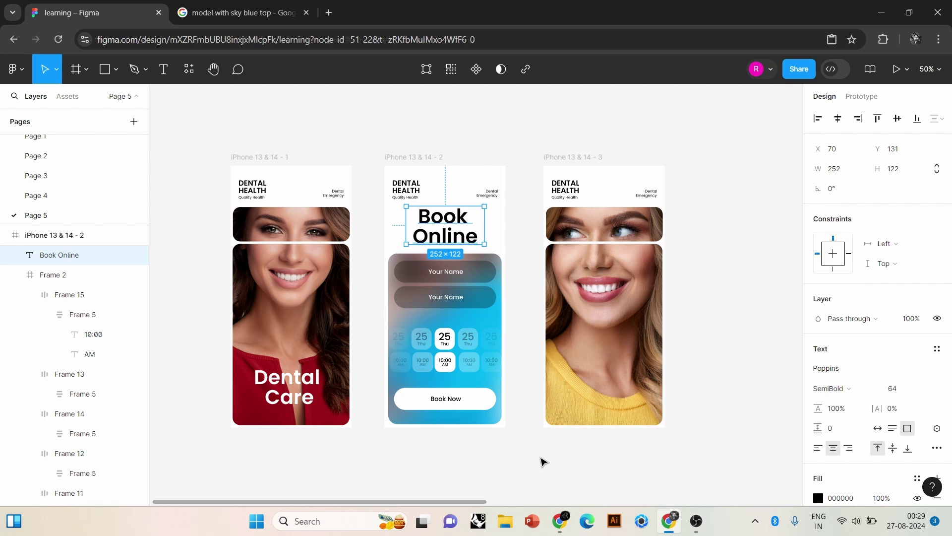
pyautogui.click(543, 461)
# - Copy the Book Now button onto the third screen's photo and relabel it 'Back Online'
pyautogui.doubleClick(479, 408)
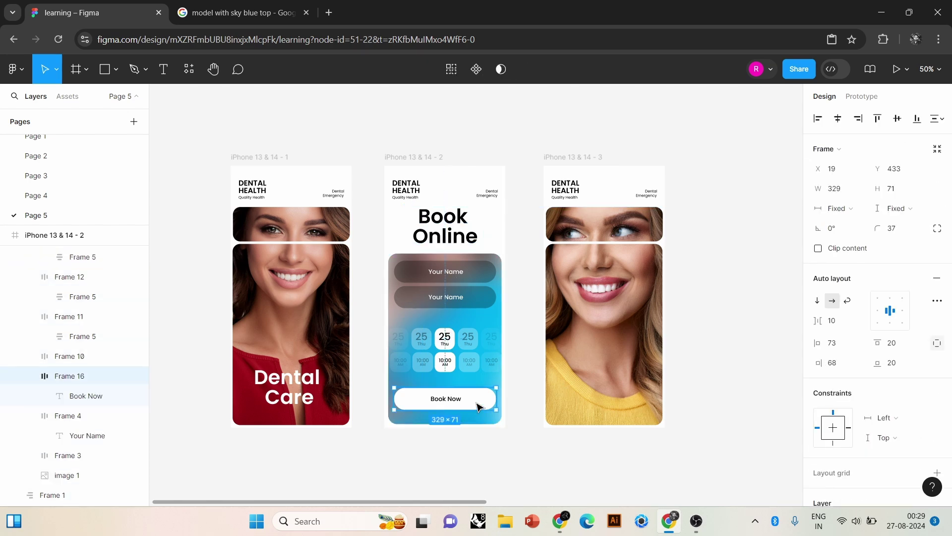
pyautogui.moveTo(482, 399)
pyautogui.mouseDown()
pyautogui.moveTo(630, 402)
pyautogui.moveTo(633, 387)
pyautogui.moveTo(559, 371)
pyautogui.mouseUp()
pyautogui.doubleClick(607, 381)
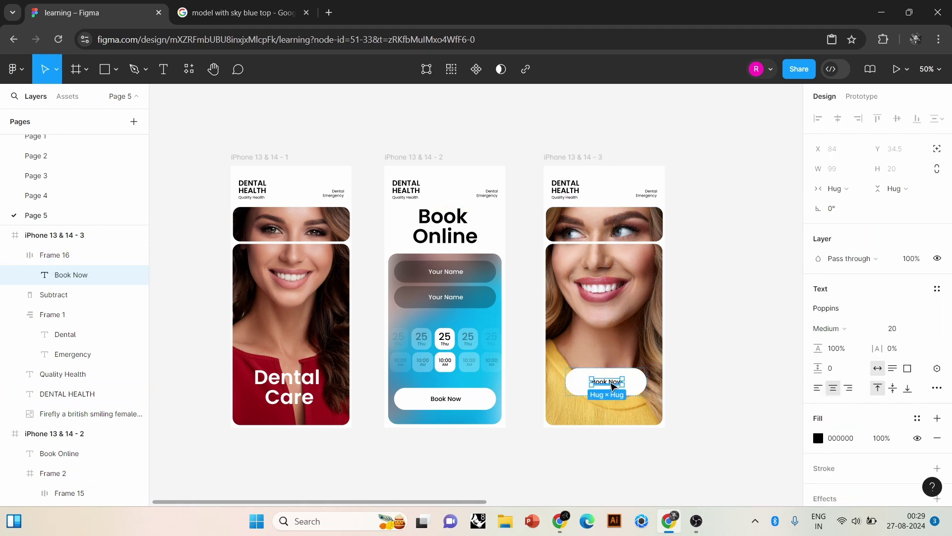
pyautogui.press('Return')
pyautogui.press('BackSpace')
pyautogui.write('Back Online')
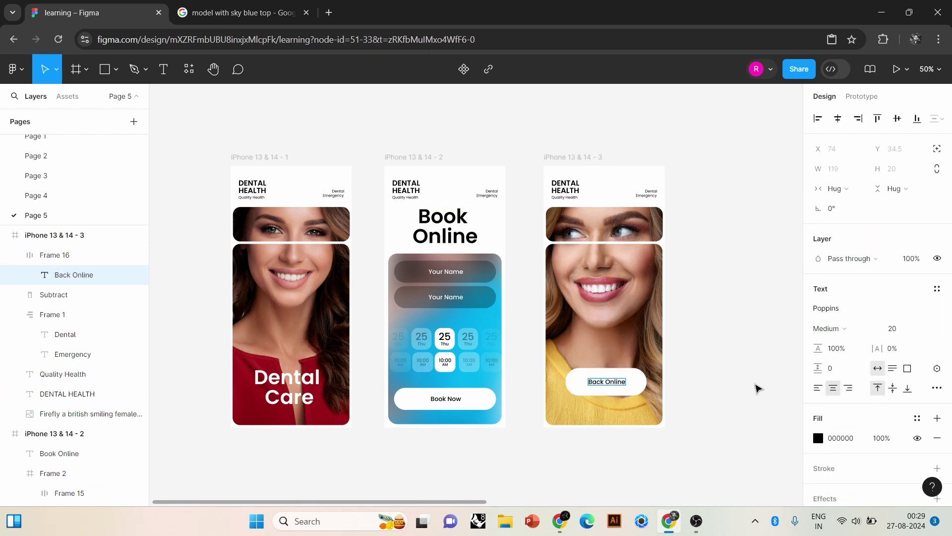
pyautogui.click(705, 382)
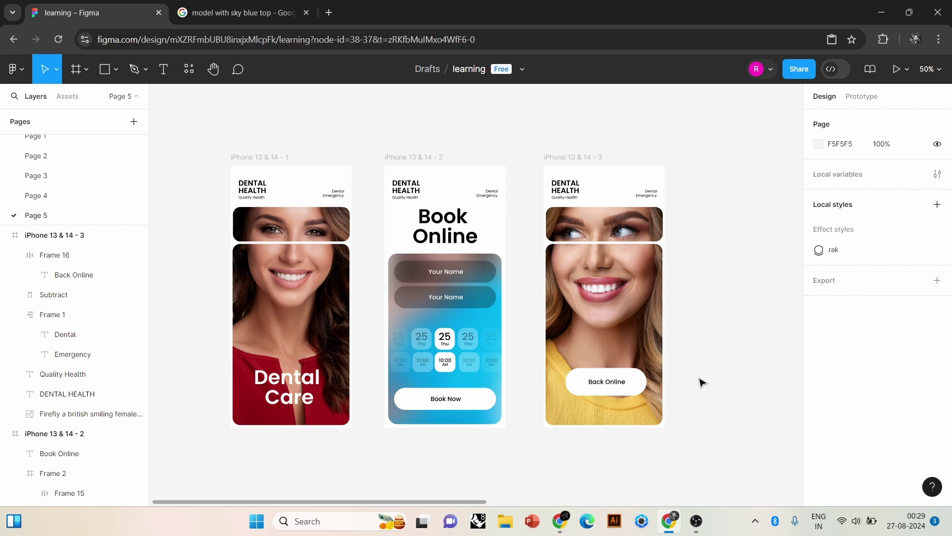
# - Copy a Your Name label onto the third screen's top photo and make it SemiBold
pyautogui.scroll(3, 687, 308)
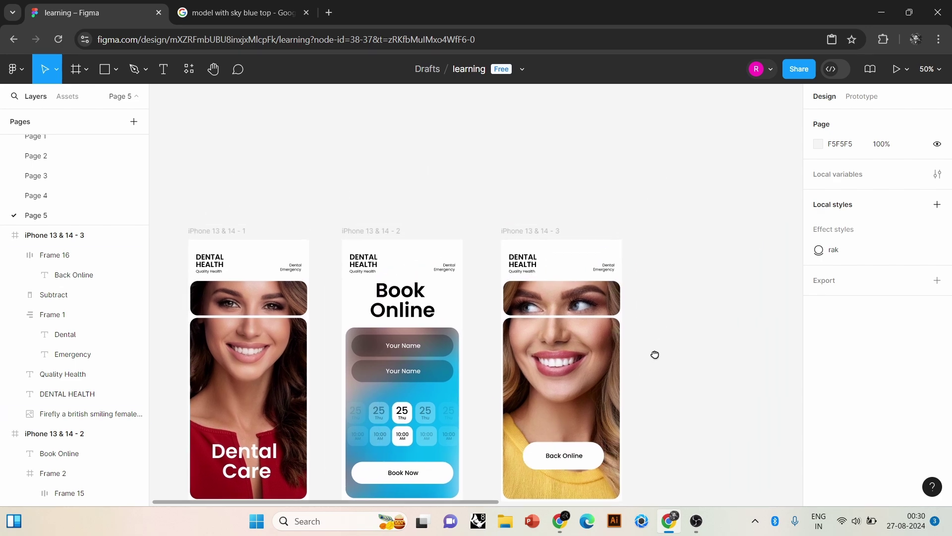
pyautogui.click(412, 351)
pyautogui.moveTo(412, 351); pyautogui.dragTo(573, 298)
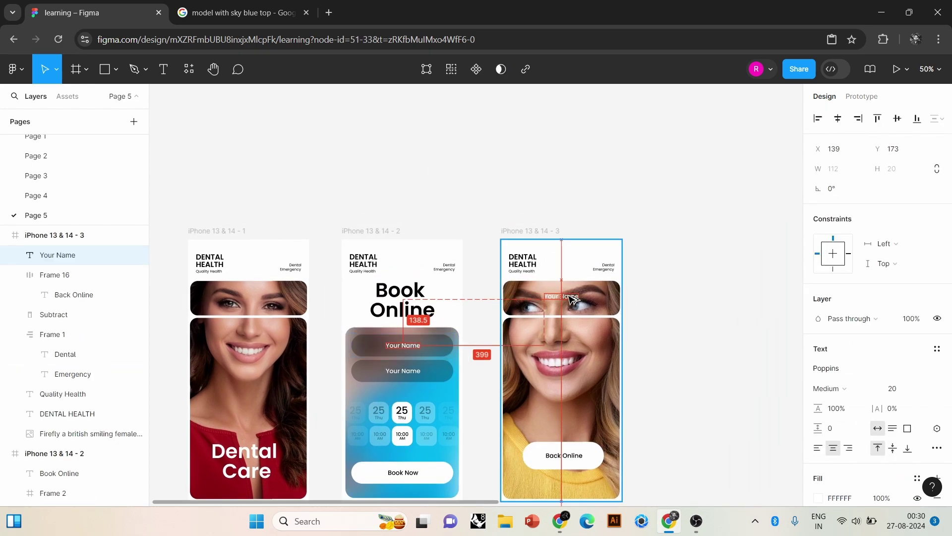
pyautogui.click(830, 388)
pyautogui.click(838, 272)
# - Turn the label into a size 24 'Menu' label and paste a copy into the first screen
pyautogui.click(928, 390)
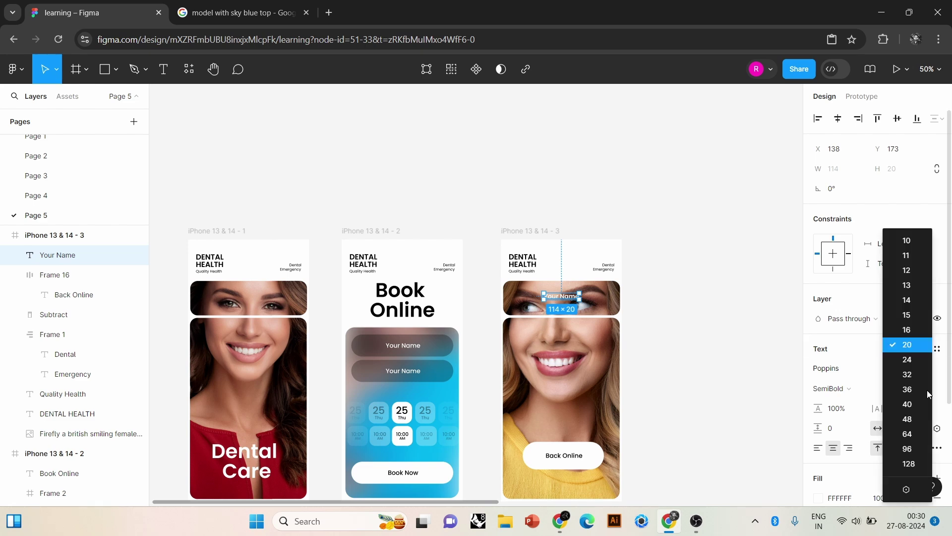
pyautogui.click(907, 359)
pyautogui.doubleClick(575, 297)
pyautogui.write('Menu')
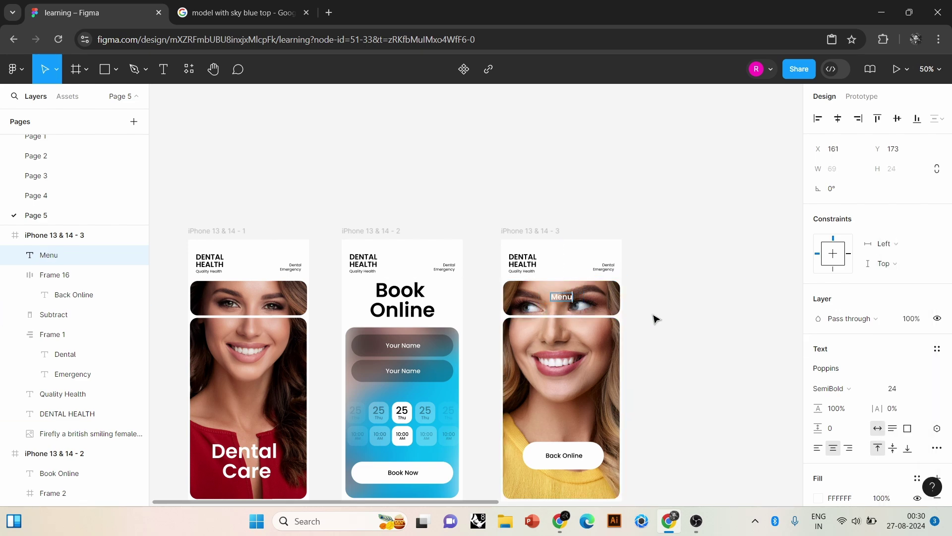
pyautogui.press('Escape')
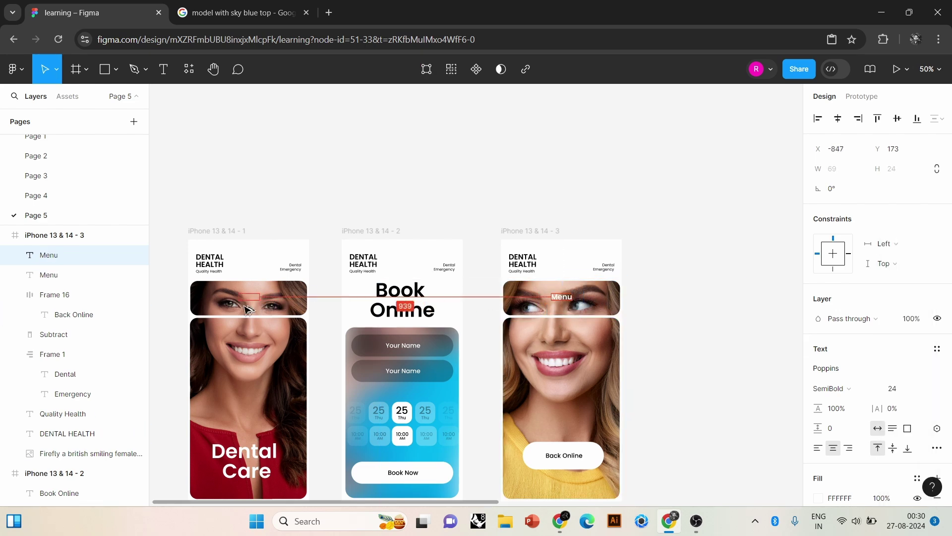
pyautogui.hotkey('ctrl', 'c')
pyautogui.hotkey('ctrl', 'v')
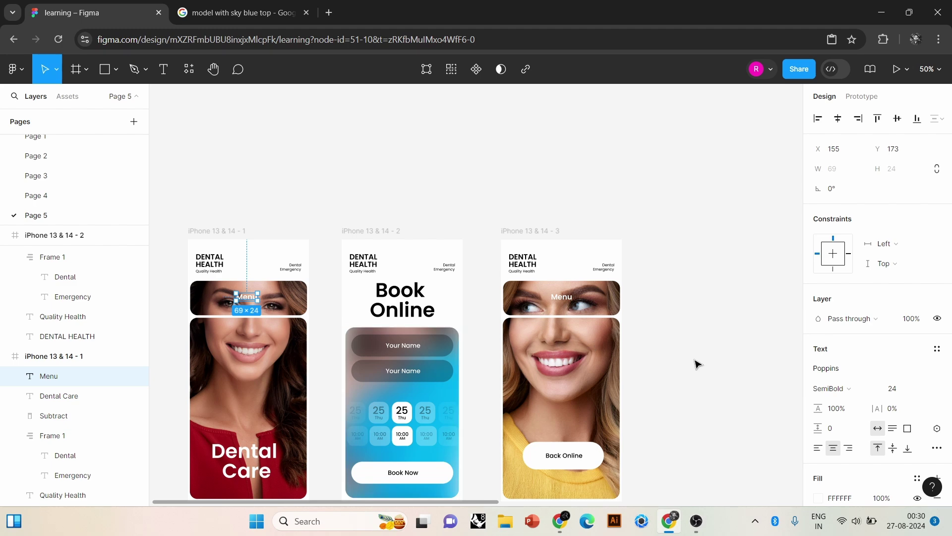
pyautogui.click(634, 332)
# - Duplicate the label lower on the third screen as the tagline at size 28
pyautogui.moveTo(564, 302); pyautogui.dragTo(555, 395)
pyautogui.write('We believe in the power of your smile')
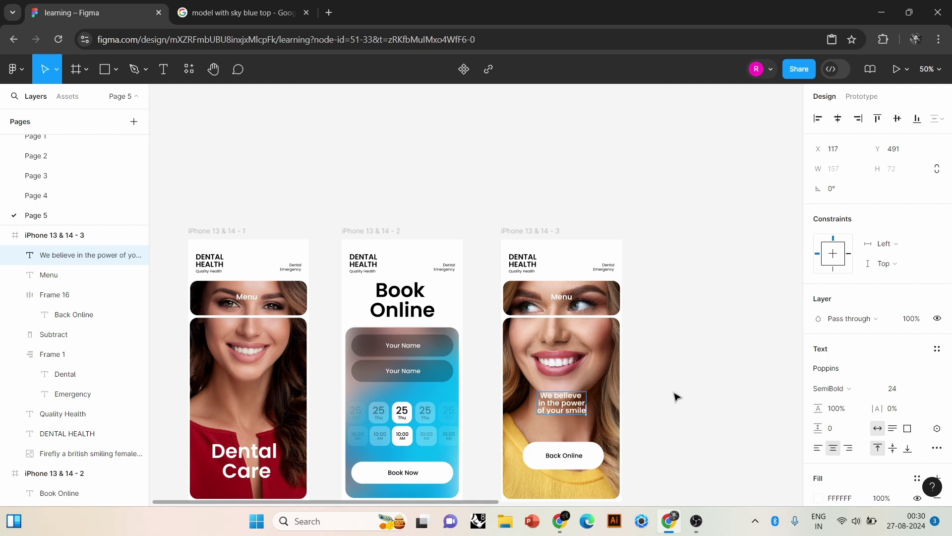
pyautogui.click(923, 389)
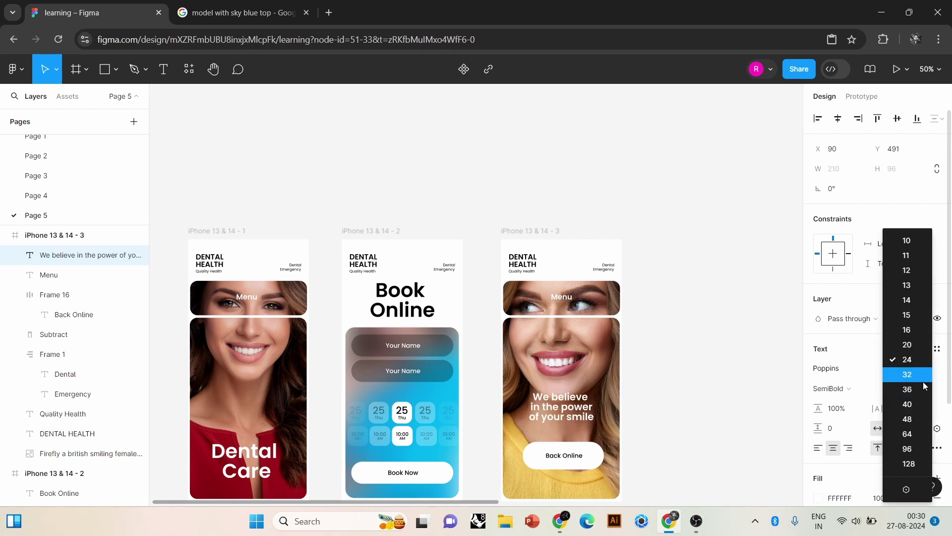
pyautogui.click(906, 359)
pyautogui.click(907, 393)
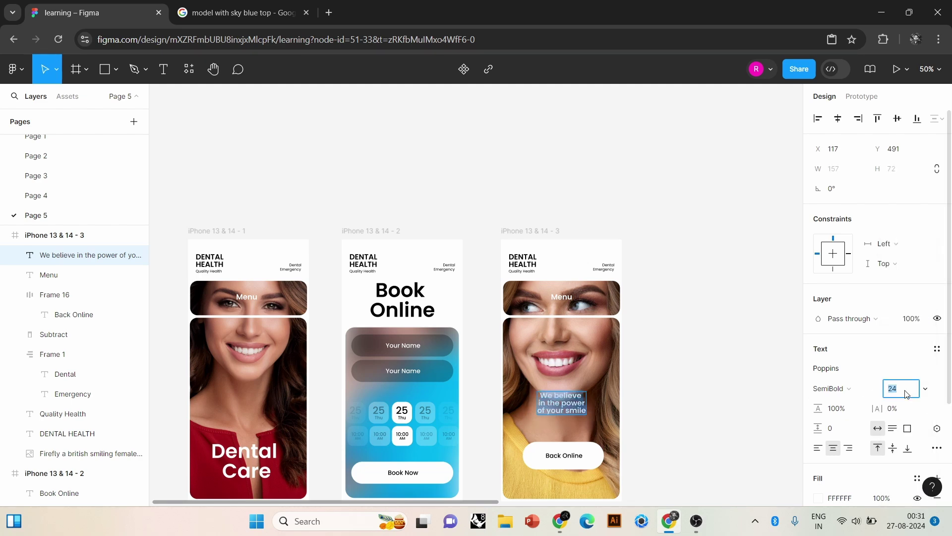
pyautogui.press('Return')
# - Give all three iPhone screens a corner radius of 20
pyautogui.click(694, 456)
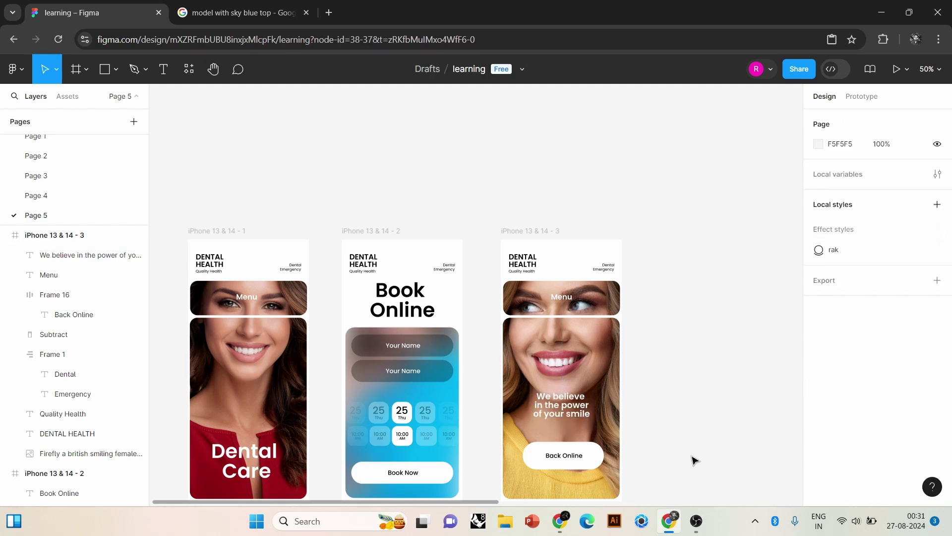
pyautogui.scroll(-2, 661, 438)
pyautogui.hscroll(-2, 661, 438)
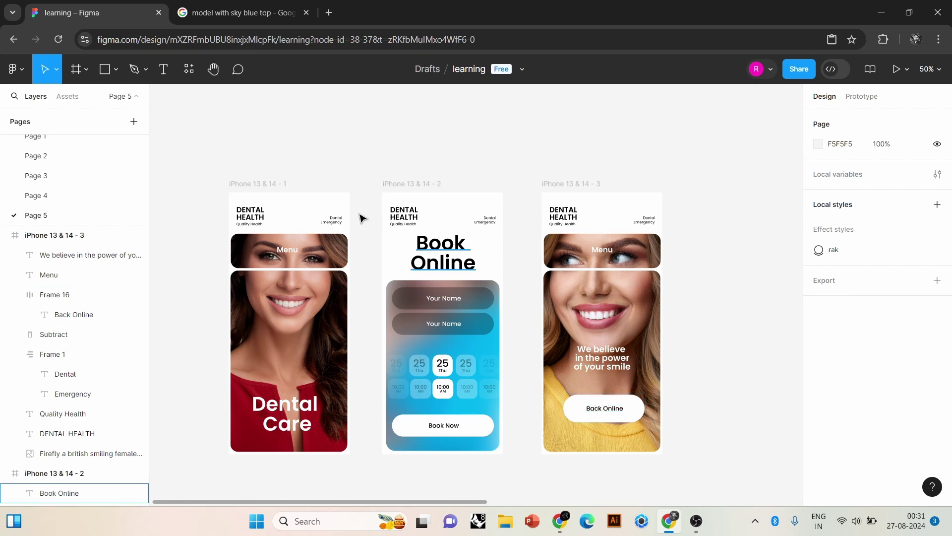
pyautogui.click(281, 186)
pyautogui.keyDown('shift'); pyautogui.click(558, 184); pyautogui.keyUp('shift')
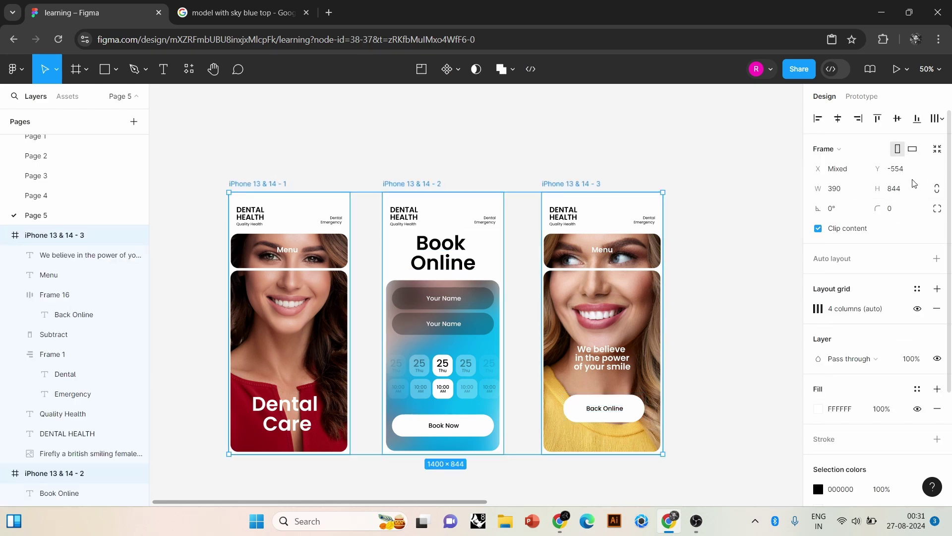
pyautogui.click(890, 208)
pyautogui.write('20')
pyautogui.press('Return')
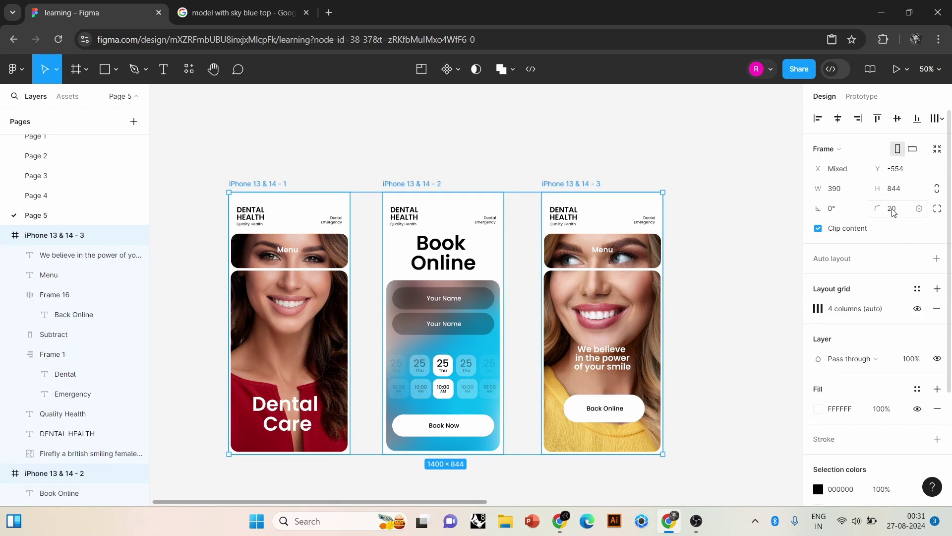
pyautogui.click(710, 405)
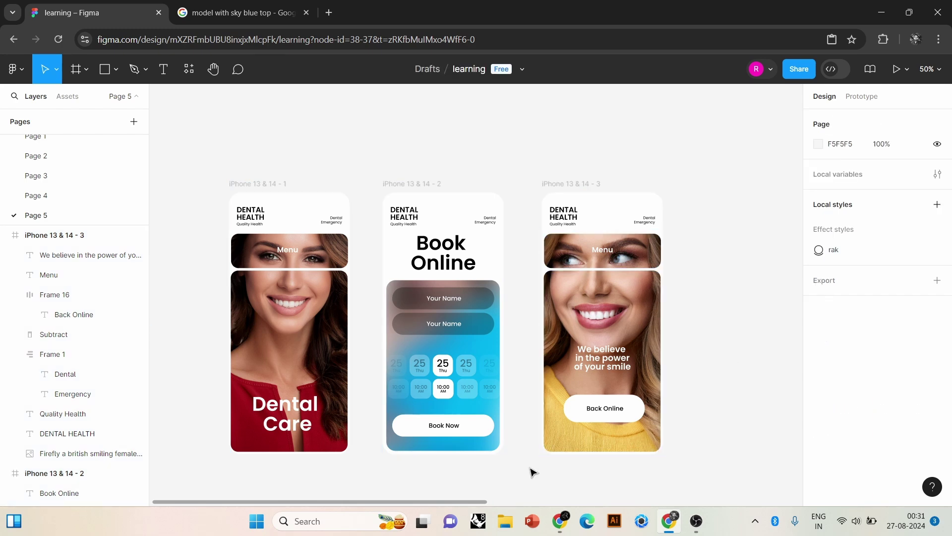
pyautogui.moveTo(531, 471)
pyautogui.mouseDown()
pyautogui.moveTo(578, 448)
pyautogui.moveTo(561, 446)
pyautogui.moveTo(569, 443)
pyautogui.mouseUp()
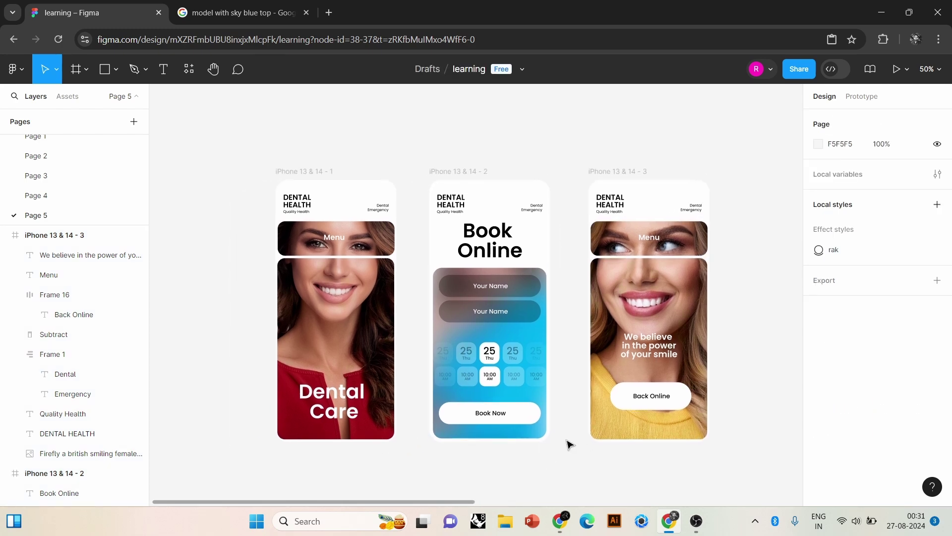
pyautogui.click(542, 208)
pyautogui.click(561, 462)
# - Copy the tagline onto the first screen and set it to 14 px Regular
pyautogui.hscroll(-2, 663, 336)
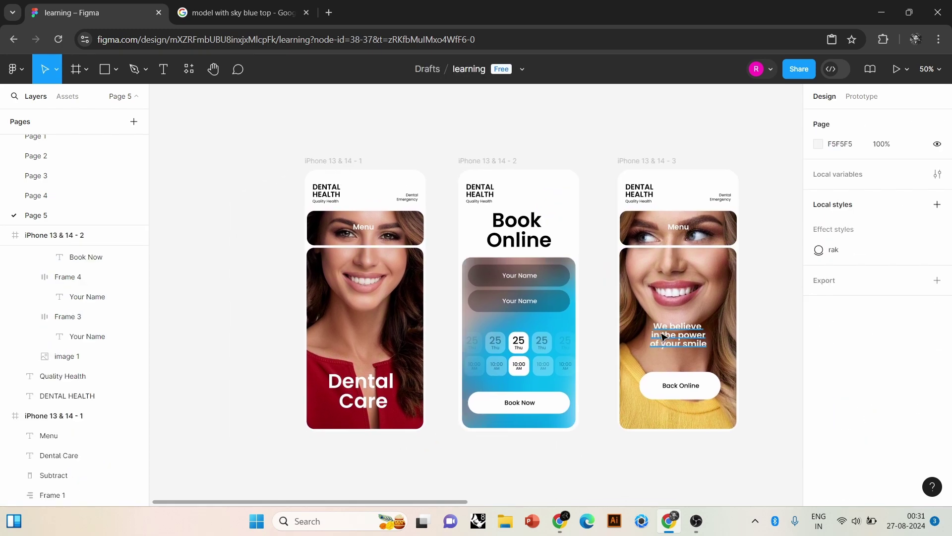
pyautogui.moveTo(673, 339)
pyautogui.mouseDown()
pyautogui.moveTo(356, 280)
pyautogui.moveTo(356, 339)
pyautogui.mouseUp()
pyautogui.keyDown('ctrl'); pyautogui.scroll(5, 346, 349); pyautogui.keyUp('ctrl')
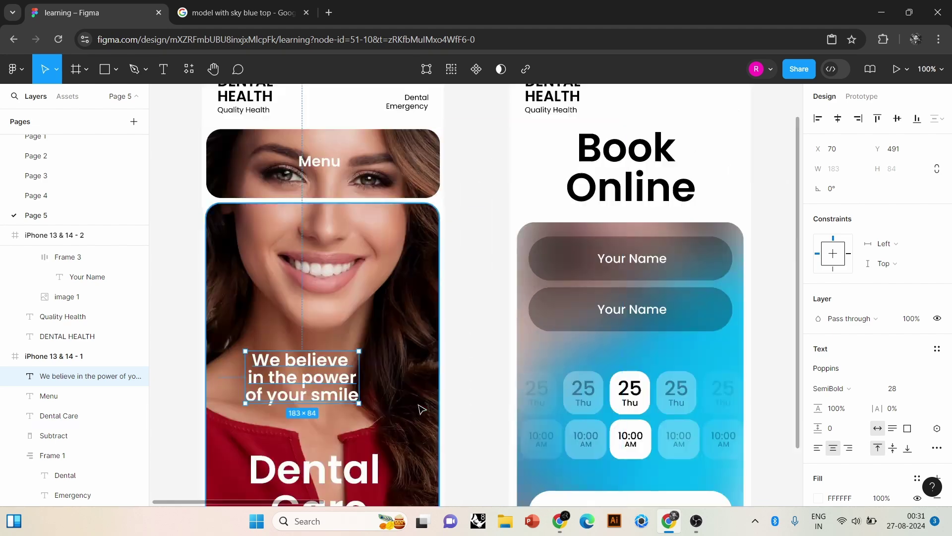
pyautogui.click(925, 389)
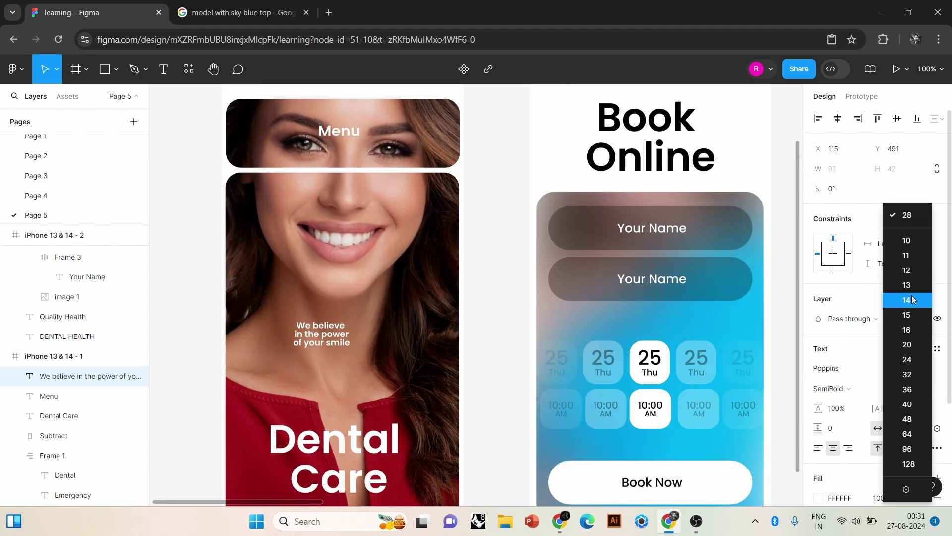
pyautogui.click(911, 297)
pyautogui.click(843, 388)
pyautogui.click(855, 260)
pyautogui.click(843, 388)
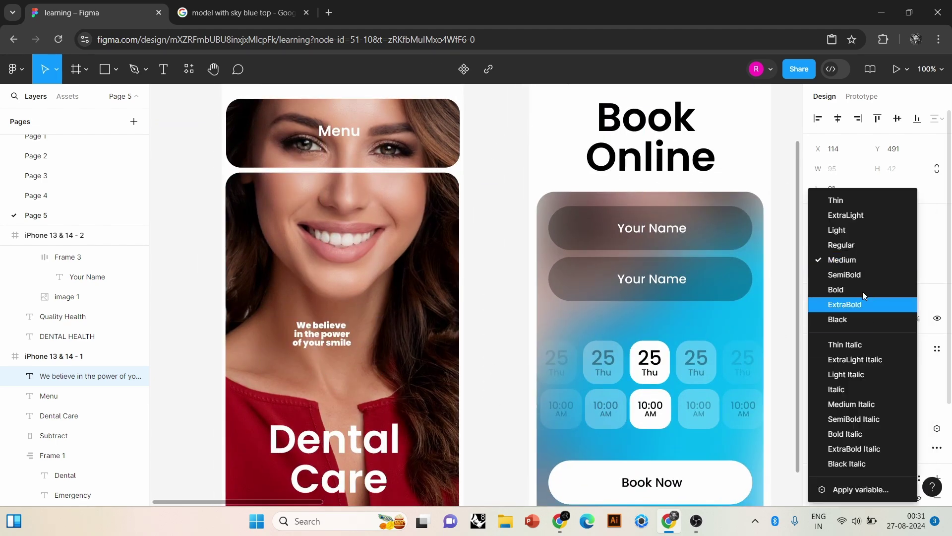
pyautogui.click(855, 244)
# - Widen the tagline box to 199 px, remove its line break, and center it on screen
pyautogui.moveTo(354, 331); pyautogui.dragTo(417, 331)
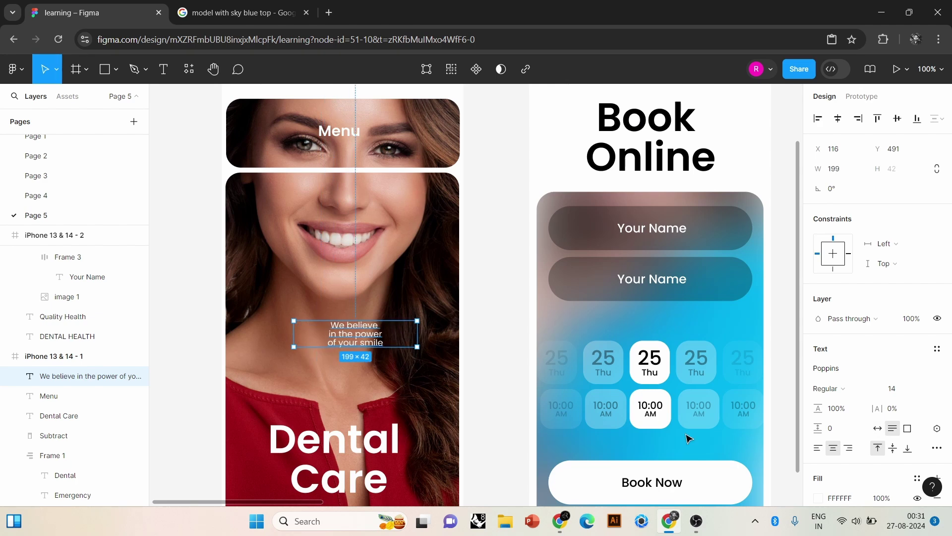
pyautogui.click(817, 448)
pyautogui.doubleClick(296, 335)
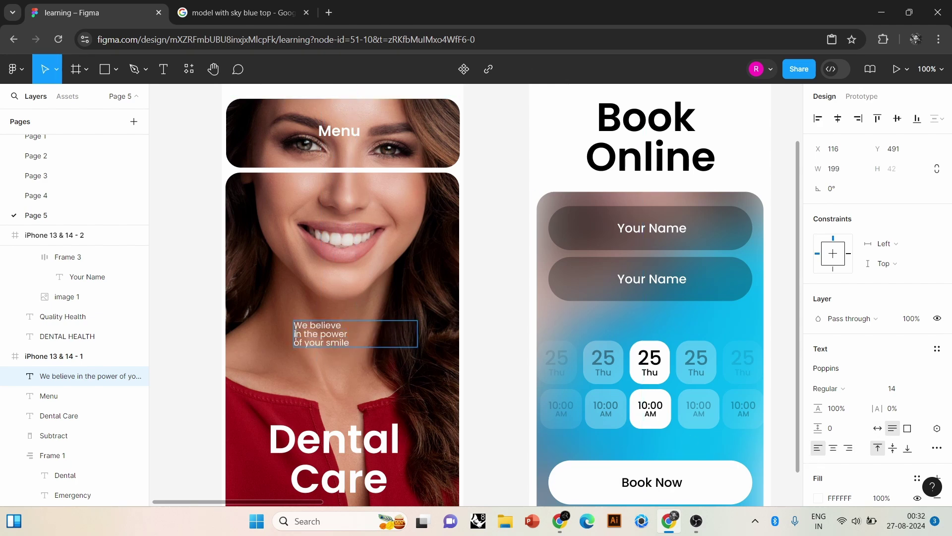
pyautogui.press('BackSpace')
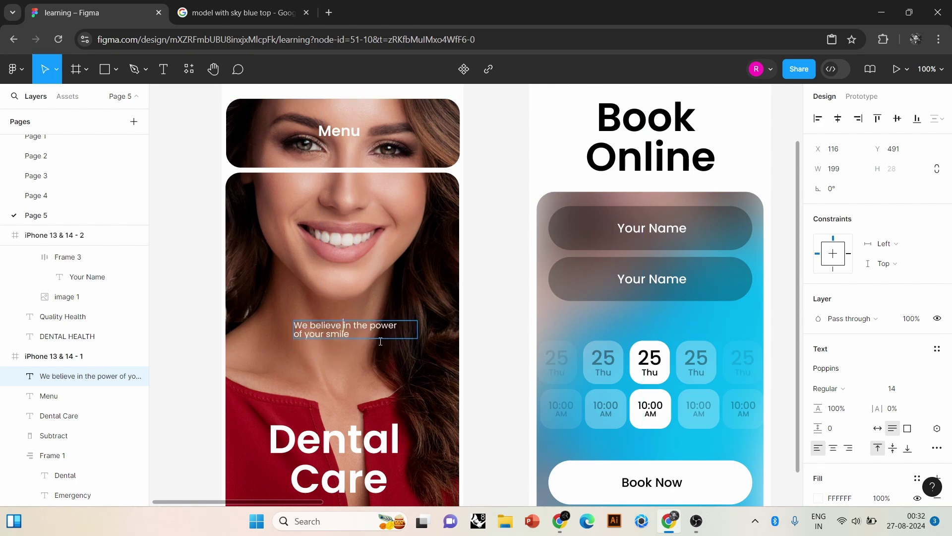
pyautogui.press('Escape')
pyautogui.hotkey('ctrl', 'alt', 't')
pyautogui.moveTo(351, 333); pyautogui.dragTo(339, 334)
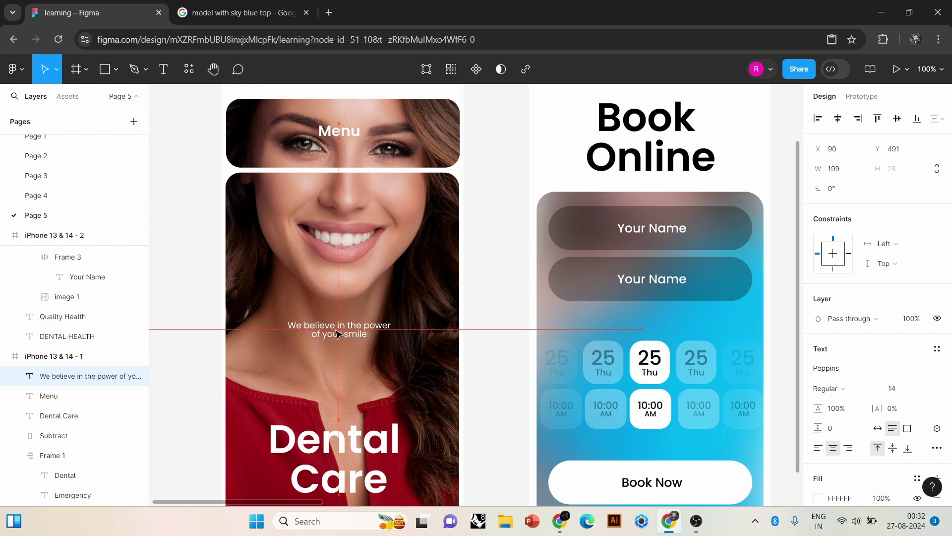
# - Duplicate the tagline above Dental Care and retype it as 'Trusted Dental in south Delhi'
pyautogui.click(472, 382)
pyautogui.hotkey('ctrl', 'v')
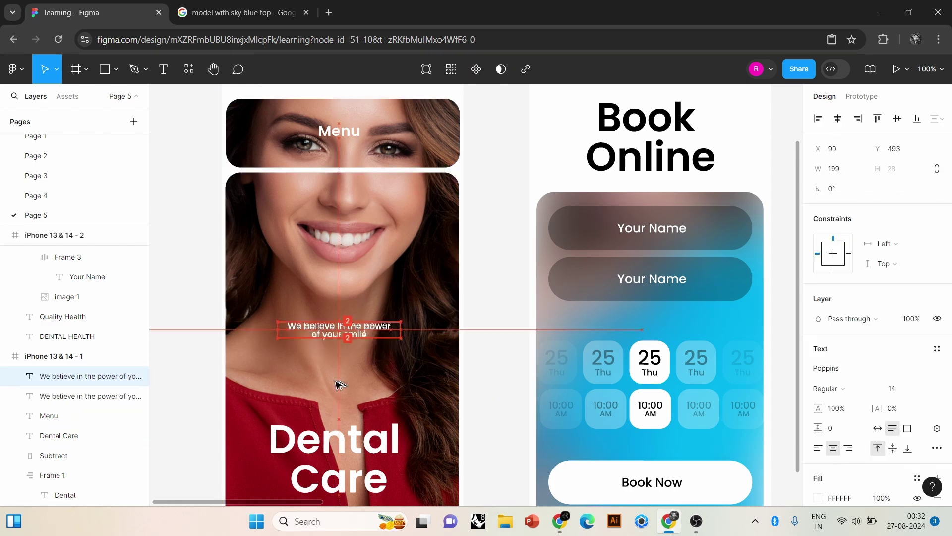
pyautogui.moveTo(338, 330); pyautogui.dragTo(335, 403)
pyautogui.press('Return')
pyautogui.press('BackSpace')
pyautogui.write('Trusted Dental in south Delhi')
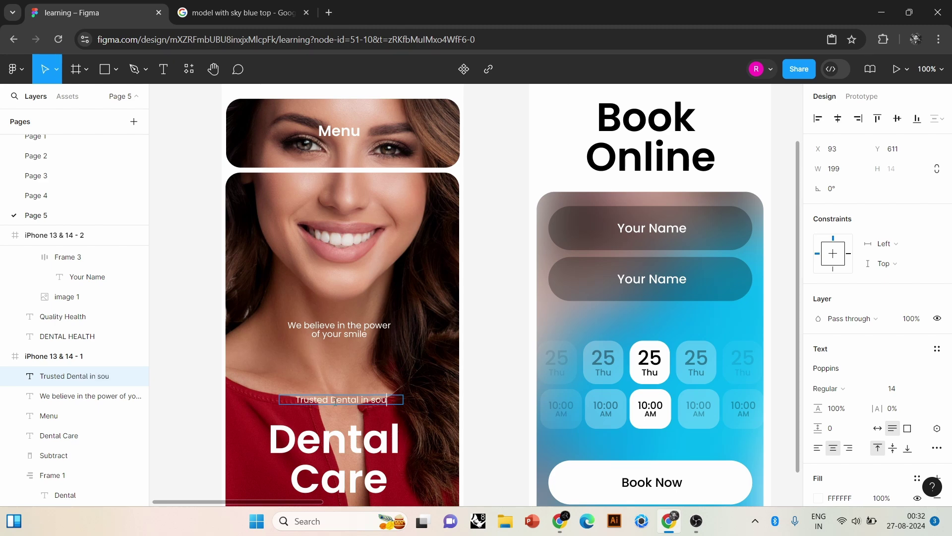
pyautogui.click(496, 401)
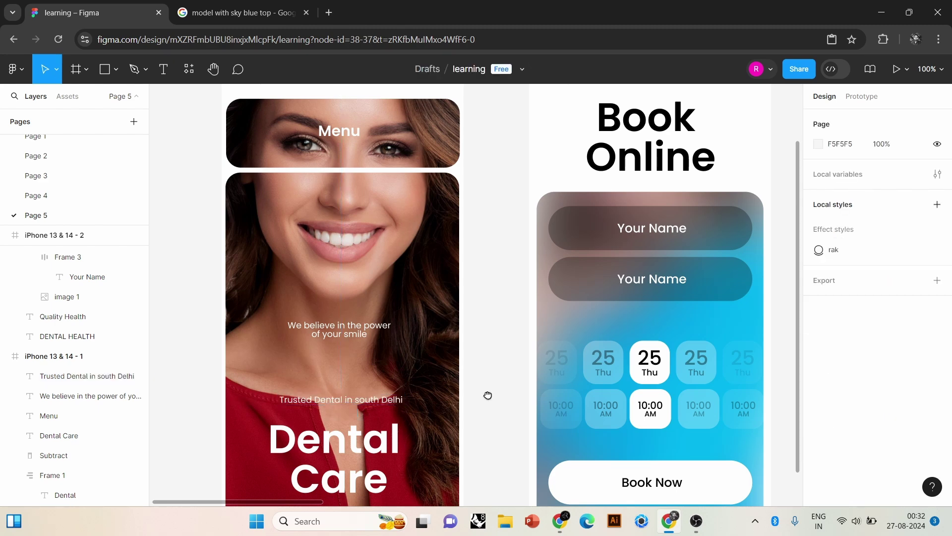
# - Copy the Trusted Dental line onto screen three as 'Free Cancellation'
pyautogui.scroll(-2, 488, 393)
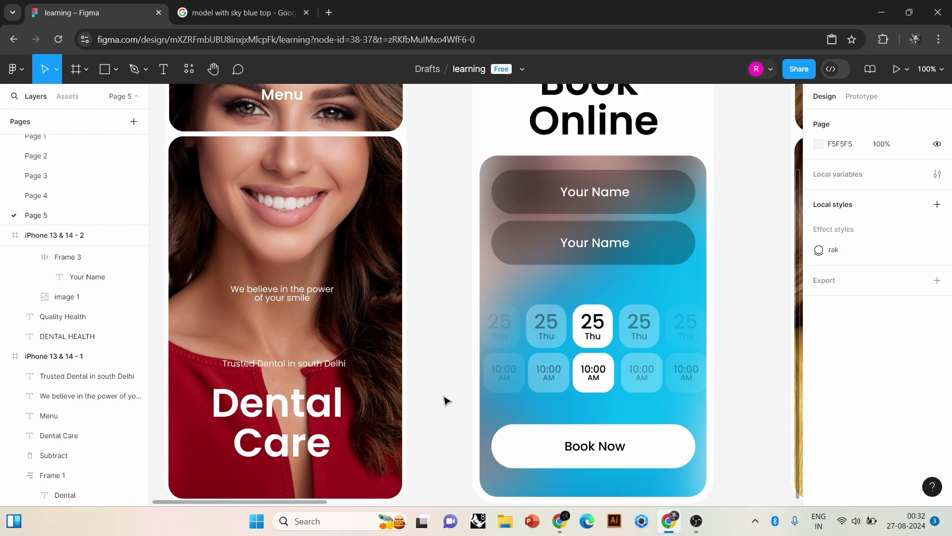
pyautogui.scroll(-5, 446, 401)
pyautogui.hscroll(3, 436, 397)
pyautogui.moveTo(279, 383); pyautogui.dragTo(602, 386)
pyautogui.scroll(5, 468, 430)
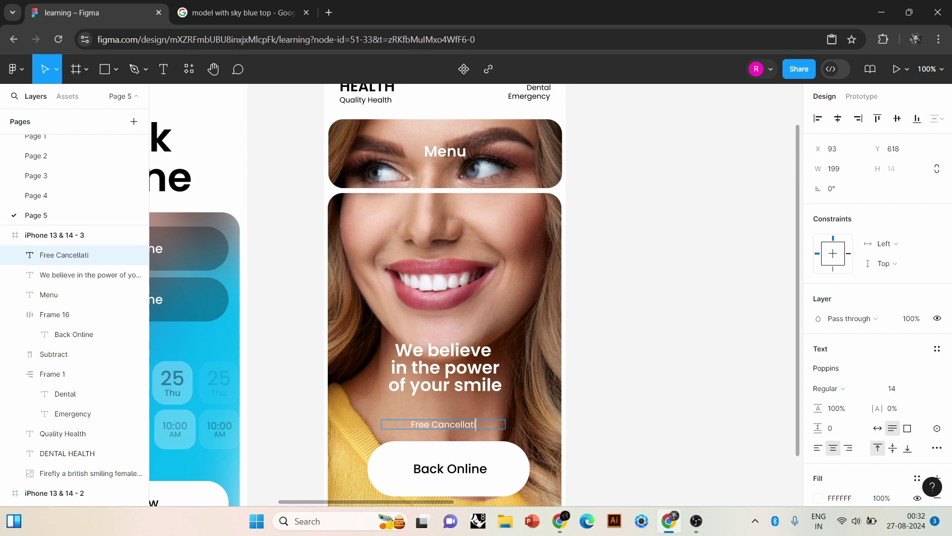
pyautogui.click(671, 418)
pyautogui.scroll(3, 661, 442)
pyautogui.hscroll(-2, 536, 428)
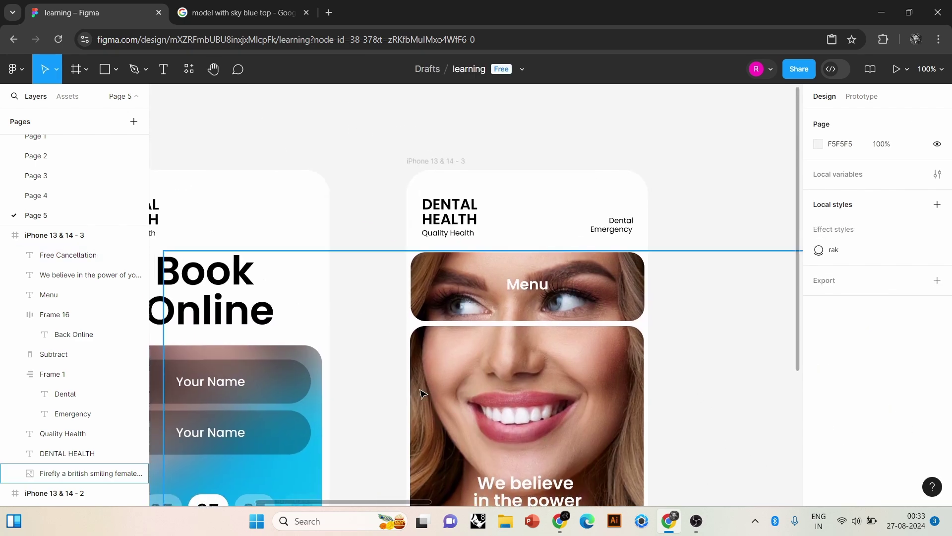
pyautogui.hscroll(-5, 419, 391)
pyautogui.hscroll(-3, 545, 480)
pyautogui.hscroll(1, 603, 425)
# - Draw a 51×51 outlined circle with a grey stroke at the Book Online header's top right
pyautogui.press('+')
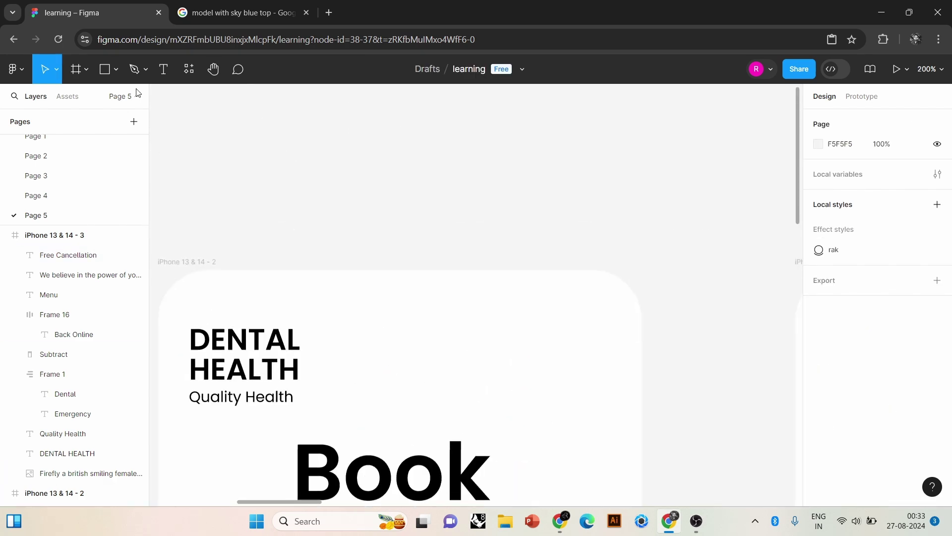
pyautogui.click(115, 69)
pyautogui.click(88, 143)
pyautogui.moveTo(544, 334); pyautogui.dragTo(607, 397)
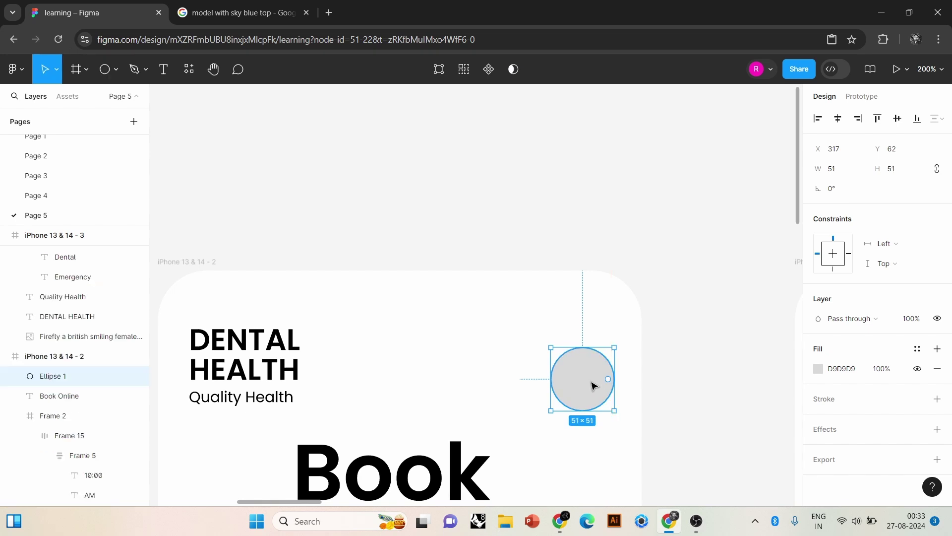
pyautogui.click(937, 368)
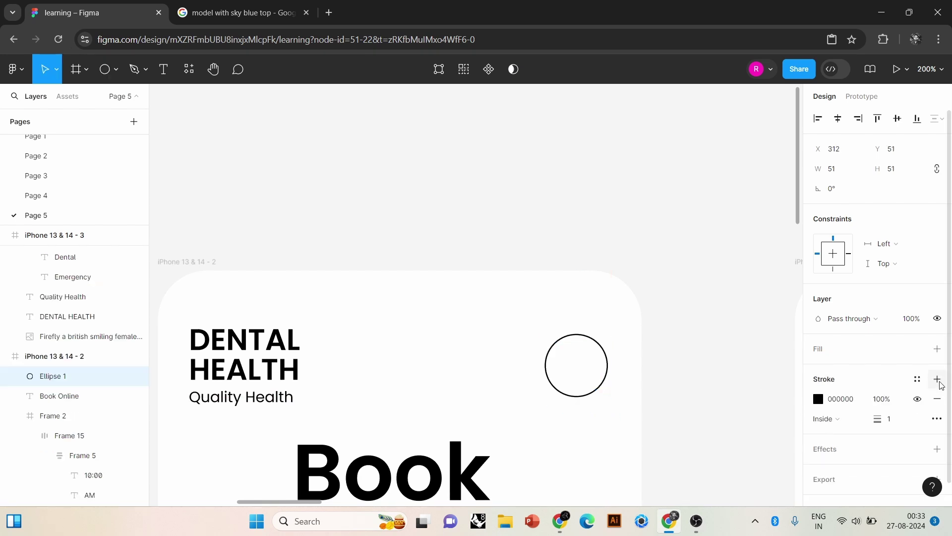
pyautogui.click(818, 398)
pyautogui.click(603, 278)
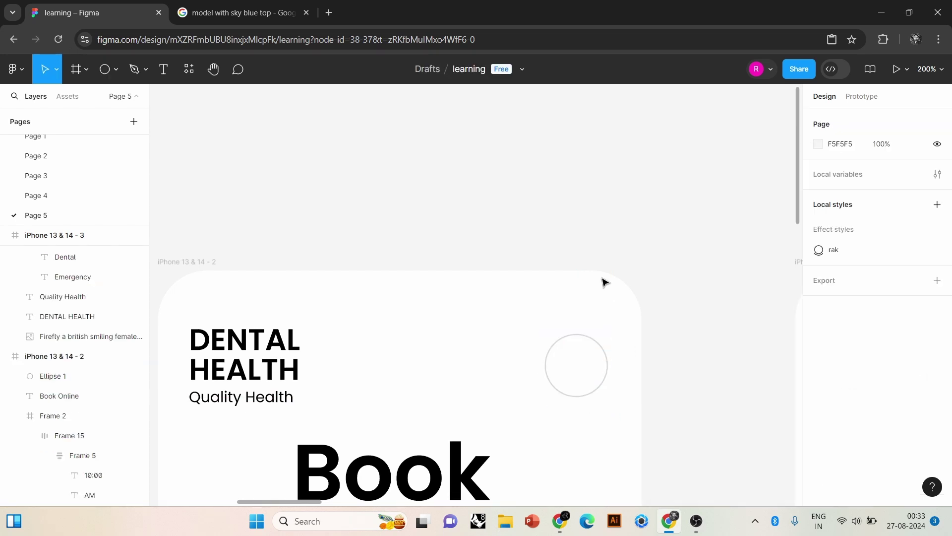
# - Draw a down-chevron path inside the circle with a matching stroke
pyautogui.hscroll(2, 603, 278)
pyautogui.click(133, 69)
pyautogui.click(495, 322)
pyautogui.click(510, 338)
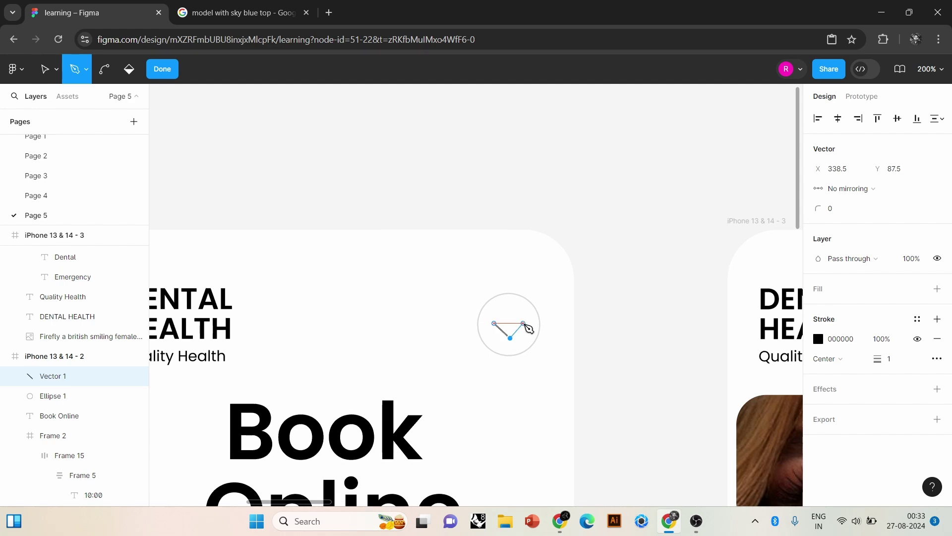
pyautogui.press('Escape')
pyautogui.click(818, 399)
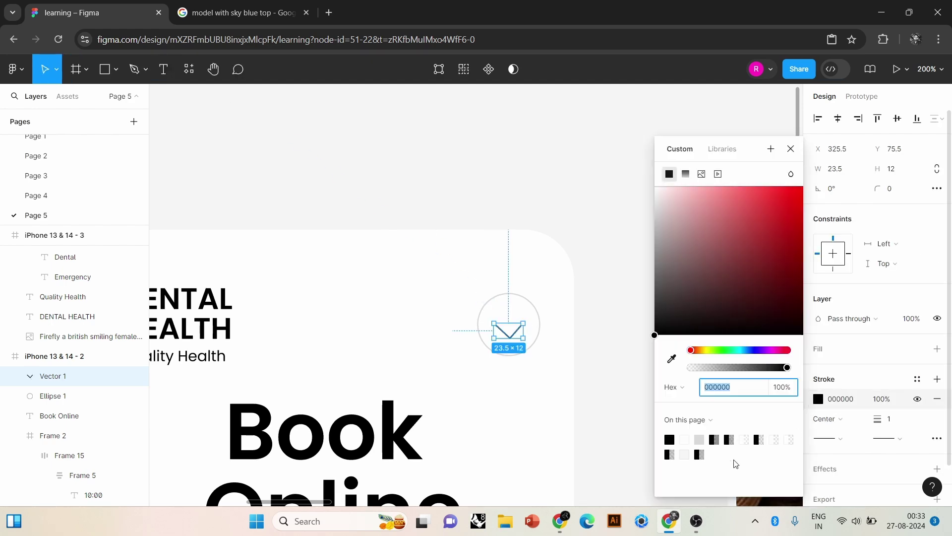
pyautogui.click(574, 291)
# - Copy the circled chevron icon to screen one's bottom-right corner with a white FFFFFF stroke
pyautogui.scroll(-5, 607, 316)
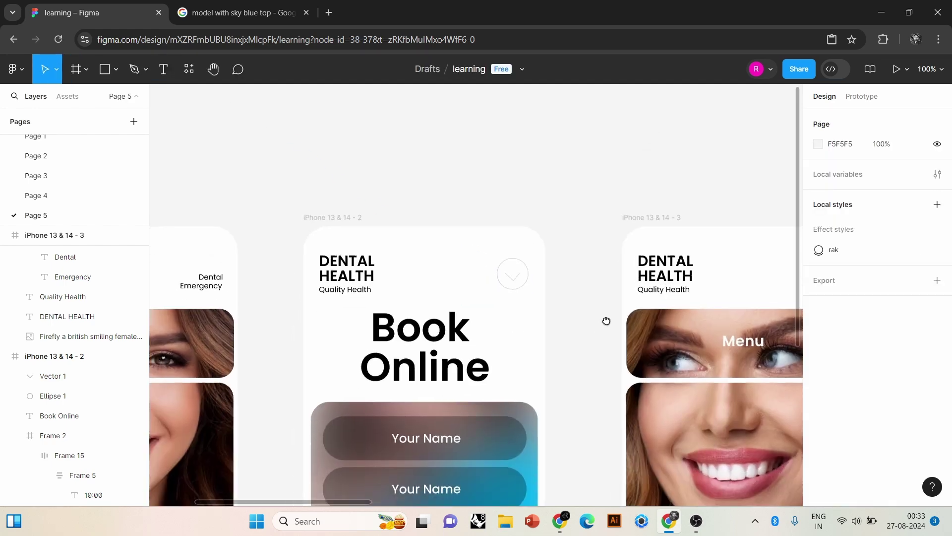
pyautogui.moveTo(602, 225); pyautogui.dragTo(531, 262)
pyautogui.hotkey('ctrl', '-')
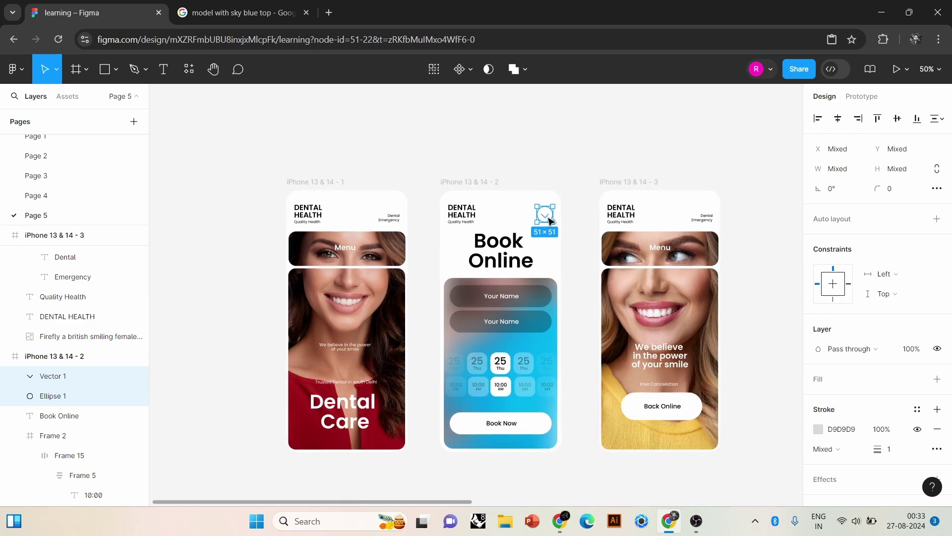
pyautogui.hotkey('ctrl', 'd')
pyautogui.moveTo(545, 214); pyautogui.dragTo(389, 433)
pyautogui.click(818, 429)
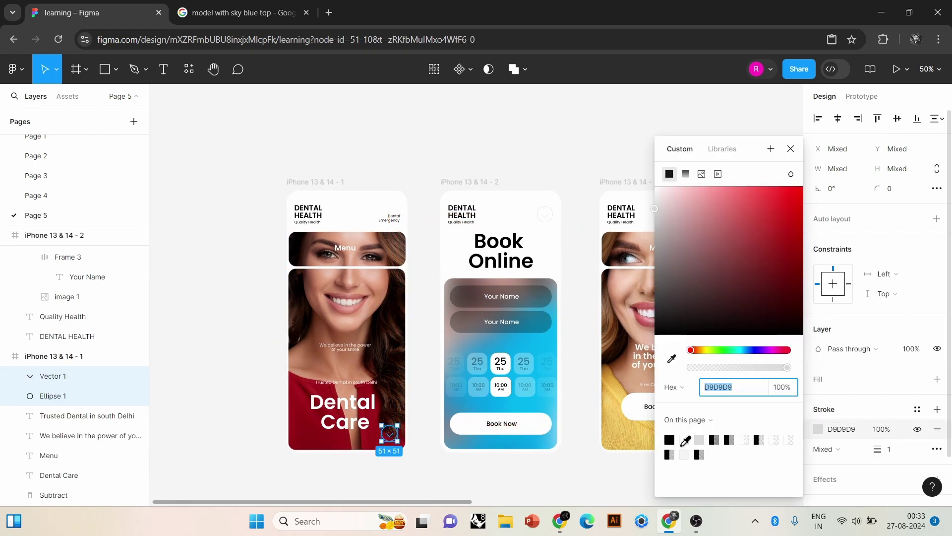
pyautogui.click(684, 440)
pyautogui.click(574, 486)
# - Duplicate the white icon into screen three's bottom-right corner
pyautogui.hscroll(2, 394, 452)
pyautogui.click(346, 439)
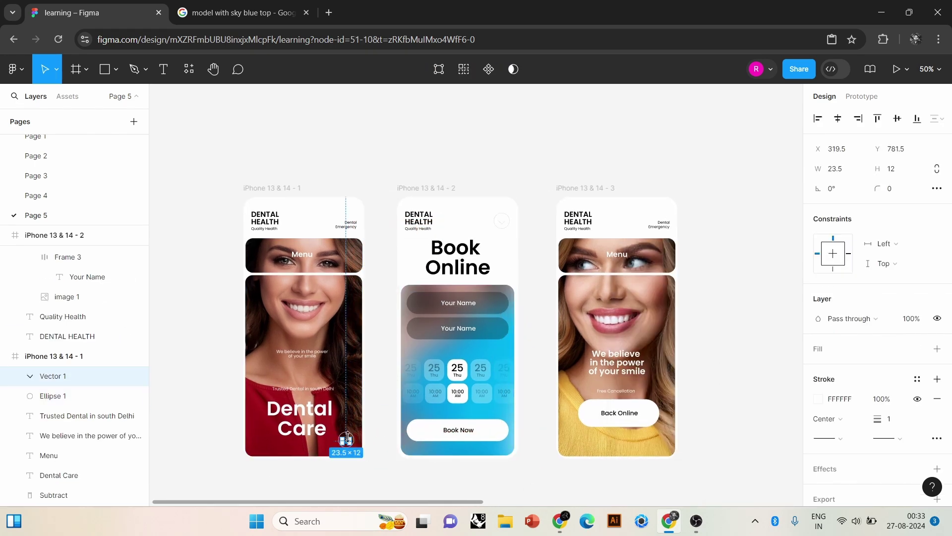
pyautogui.moveTo(405, 461); pyautogui.dragTo(470, 445)
pyautogui.scroll(2, 333, 413)
pyautogui.keyDown('shift'); pyautogui.click(52, 395); pyautogui.keyUp('shift')
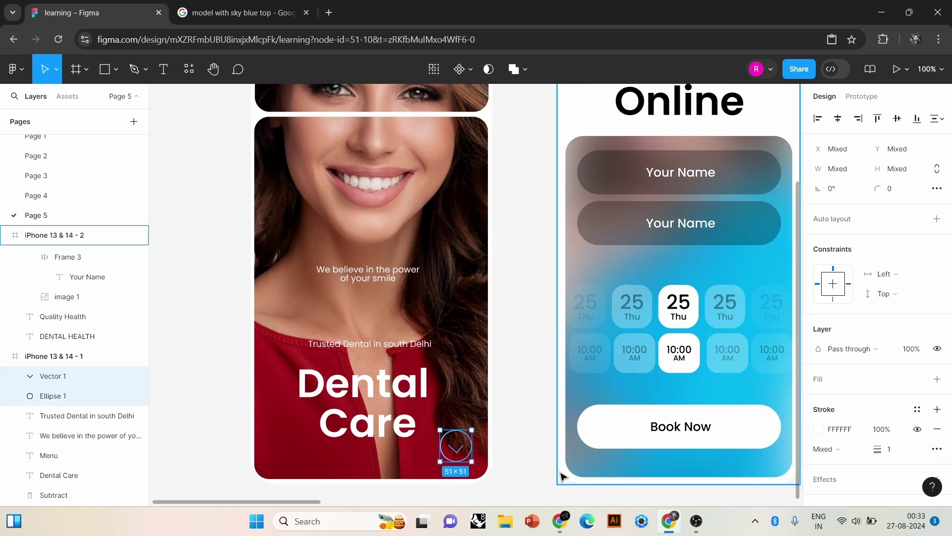
pyautogui.scroll(-2, 391, 399)
pyautogui.moveTo(348, 381); pyautogui.dragTo(664, 382)
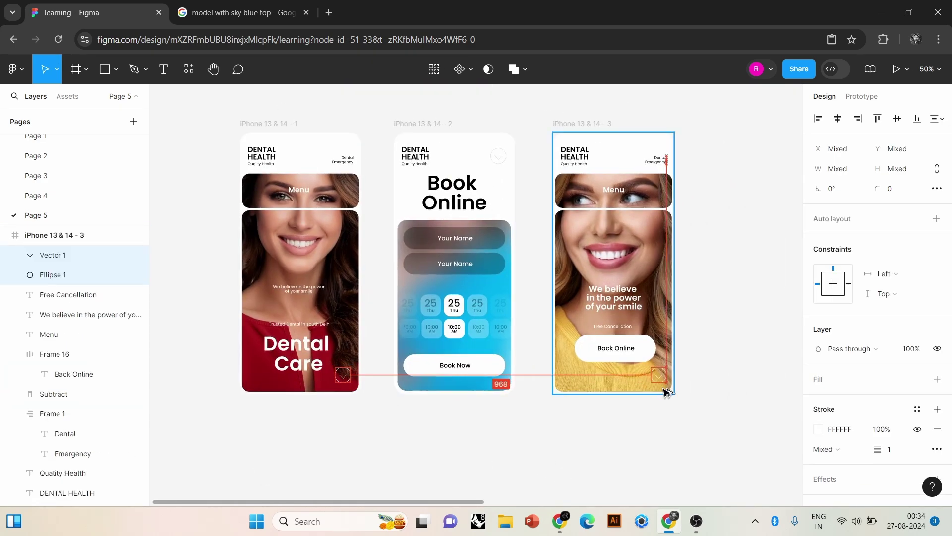
pyautogui.click(648, 442)
pyautogui.moveTo(491, 436); pyautogui.dragTo(511, 455)
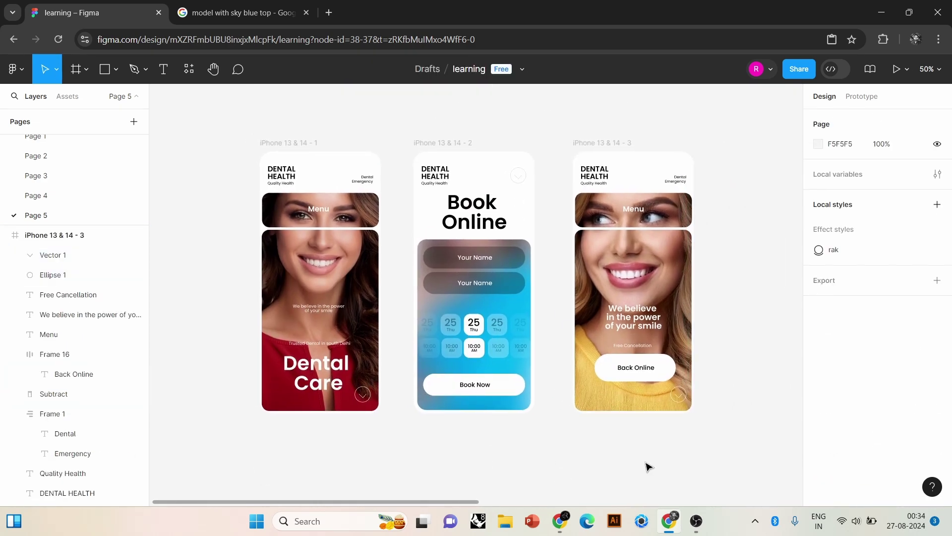
pyautogui.scroll(1, 649, 466)
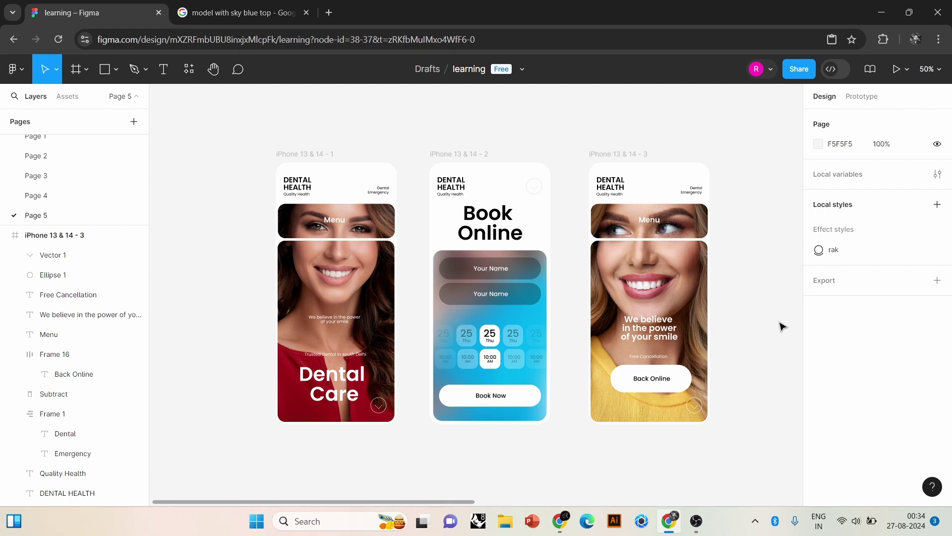
pyautogui.hotkey('shift', '0')
pyautogui.moveTo(382, 319)
pyautogui.mouseDown()
pyautogui.moveTo(565, 385)
pyautogui.moveTo(436, 438)
pyautogui.mouseUp()
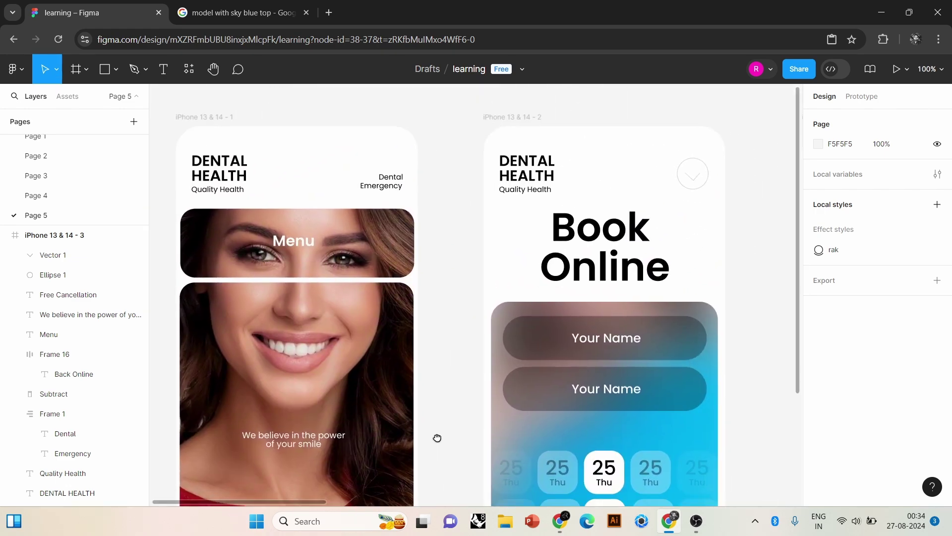
pyautogui.scroll(-3, 427, 427)
pyautogui.scroll(2, 597, 368)
pyautogui.hscroll(4, 485, 368)
pyautogui.scroll(-3, 431, 308)
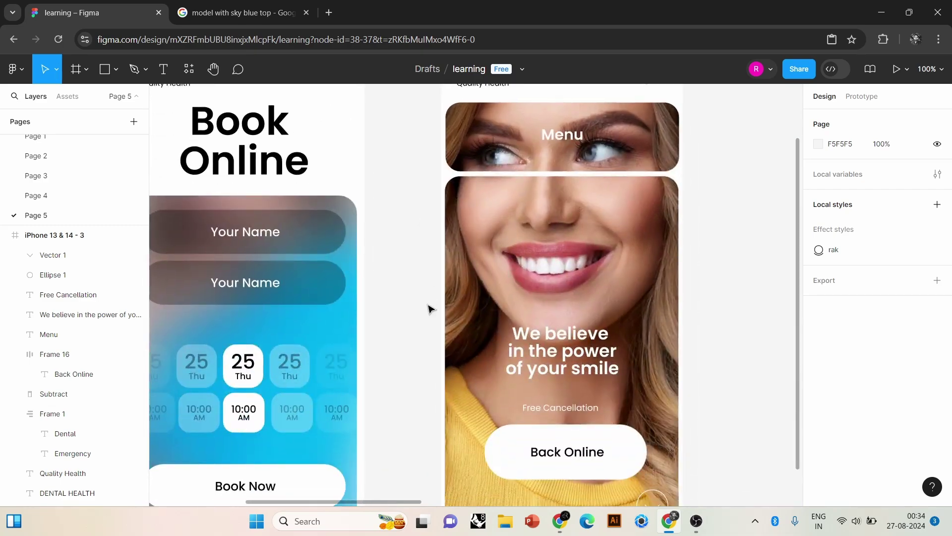
pyautogui.hscroll(-2, 550, 369)
pyautogui.keyDown('ctrl'); pyautogui.scroll(-5, 550, 369); pyautogui.keyUp('ctrl')
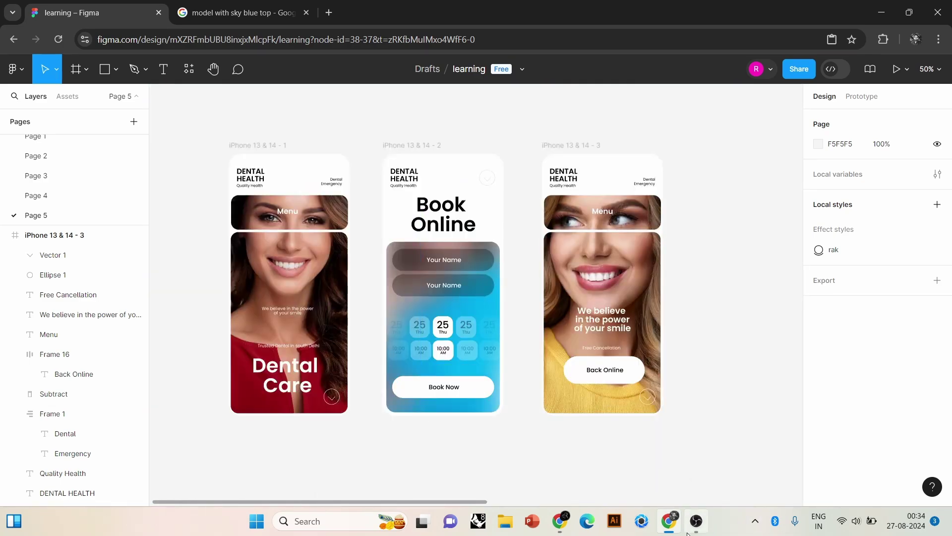